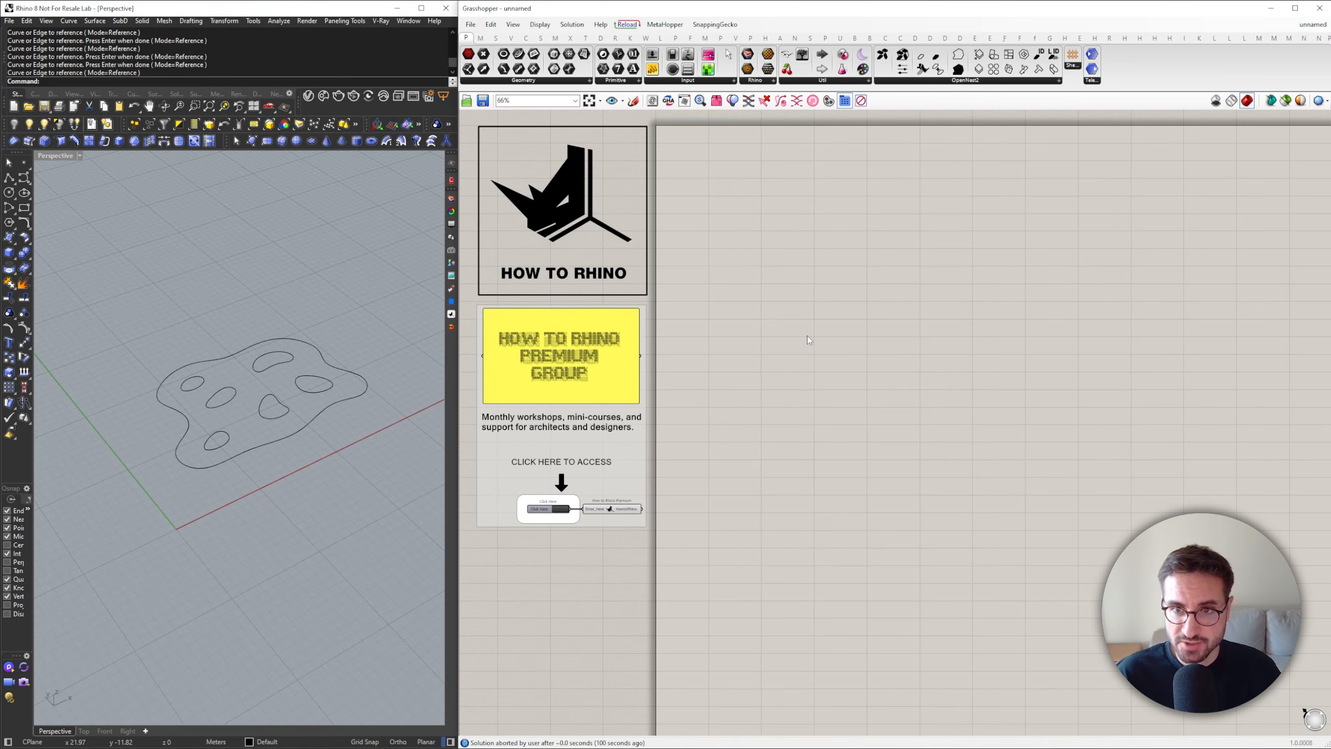
# Add a Curve parameter and reference the outer outline and all inner hole curves as multiple curves
pyautogui.rightClick(807, 335)
pyautogui.click(807, 334)
pyautogui.rightClick(806, 335)
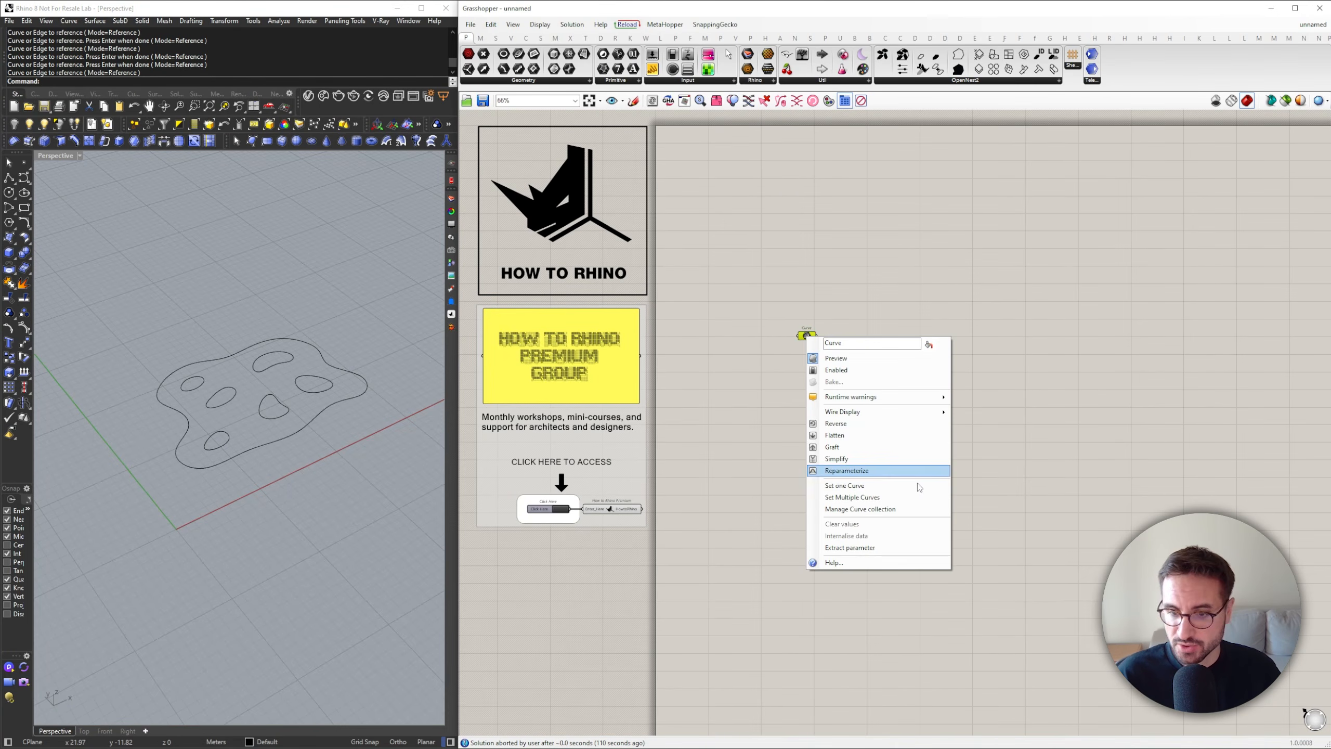
pyautogui.click(882, 498)
pyautogui.moveTo(379, 494); pyautogui.dragTo(129, 310)
pyautogui.press('Return')
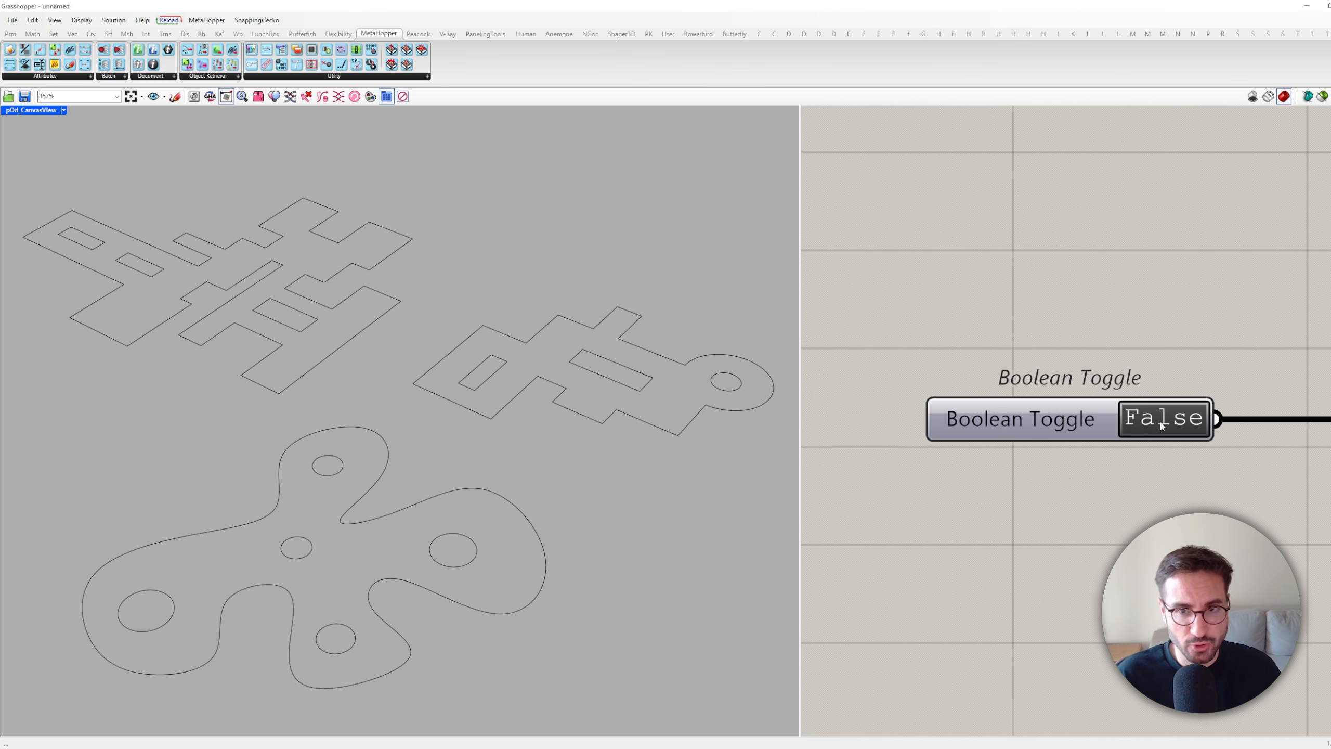
pyautogui.doubleClick(1161, 419)
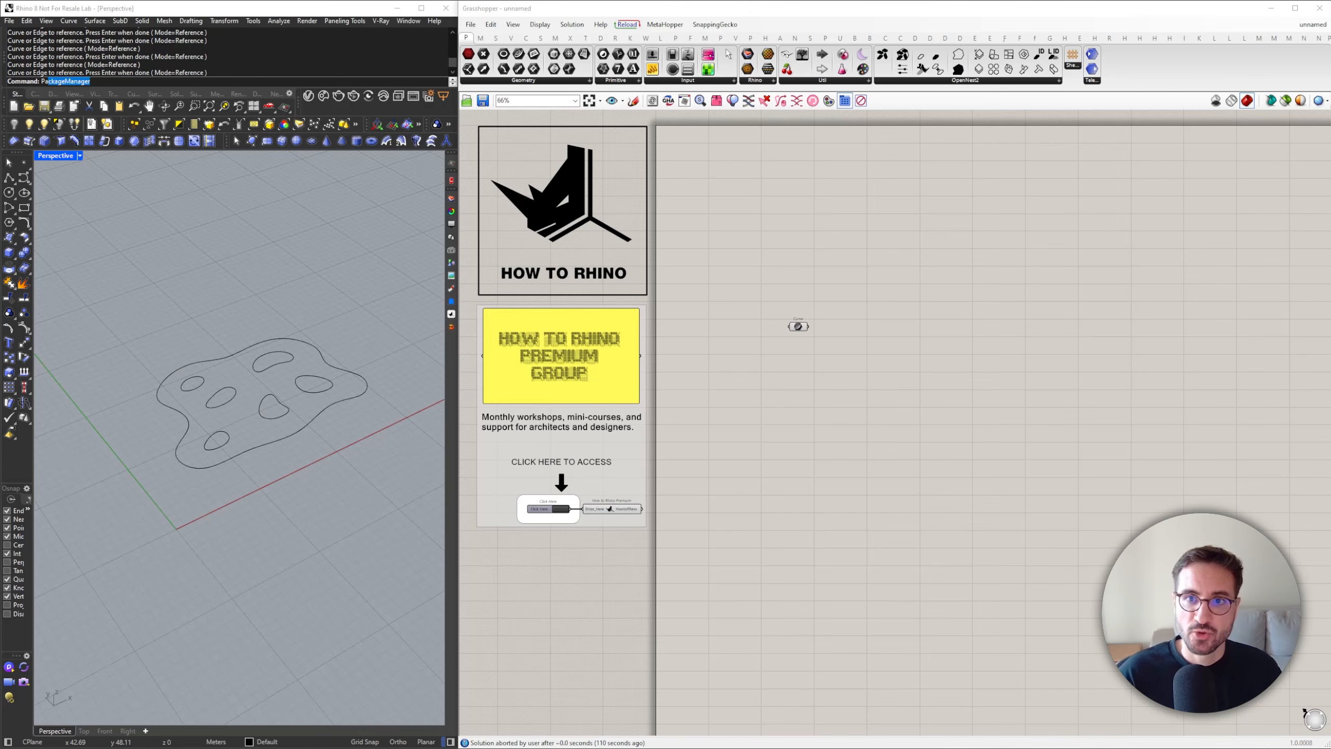
# Look up the Nautilus plugin in Rhino's Package Manager, check its details, and close the manager
pyautogui.press('Return')
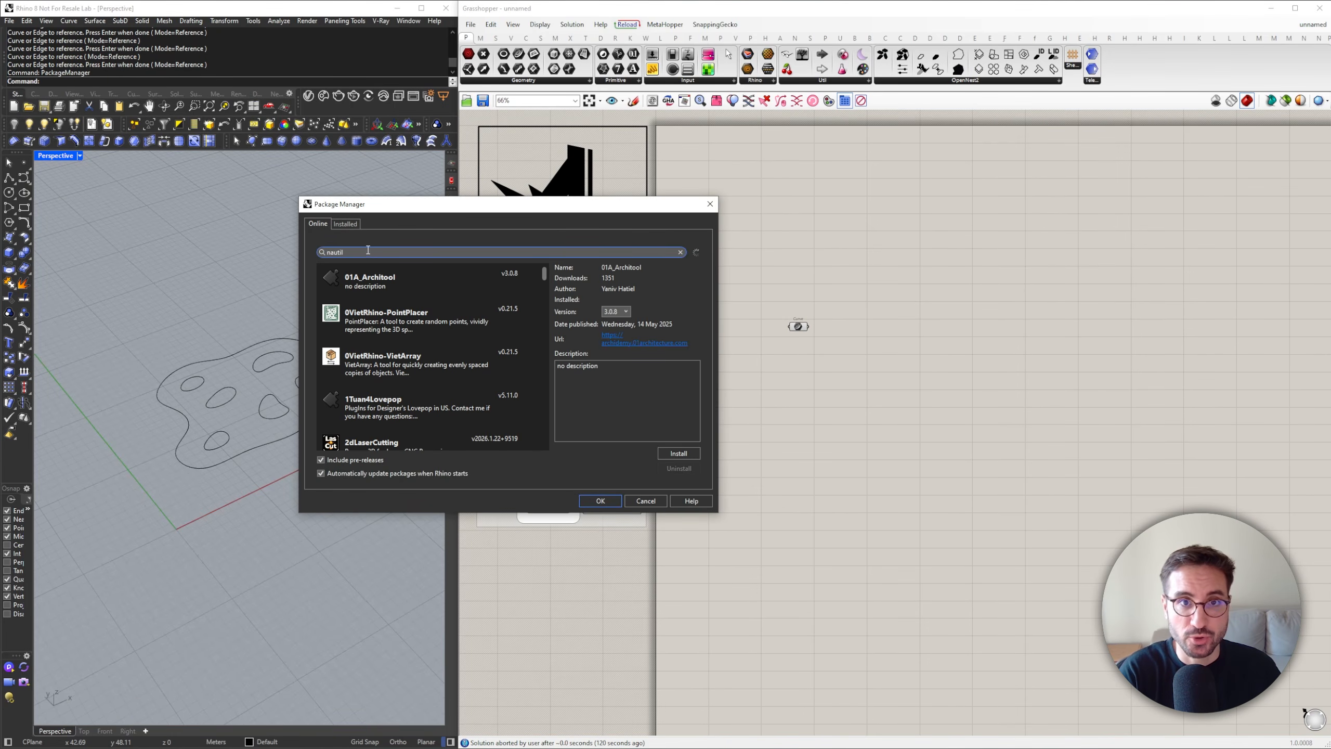
pyautogui.write('nautil')
pyautogui.click(372, 294)
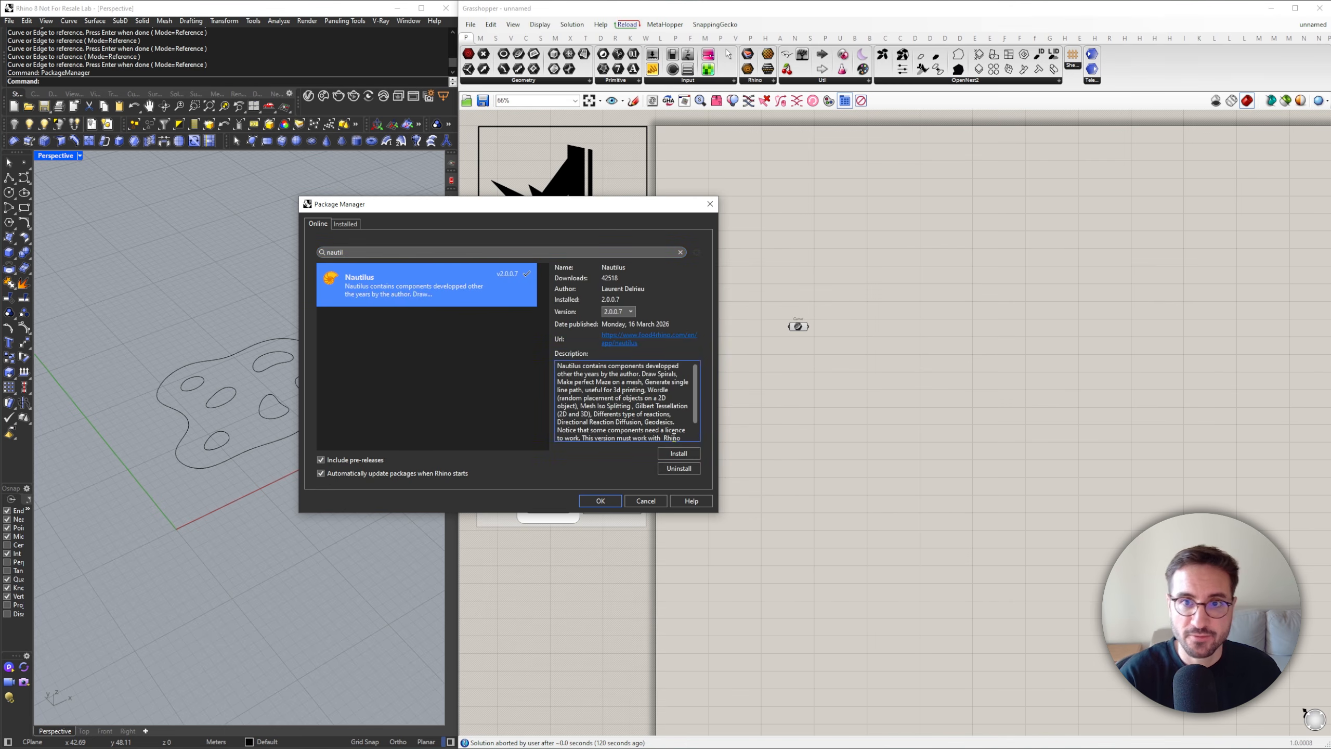
pyautogui.click(600, 501)
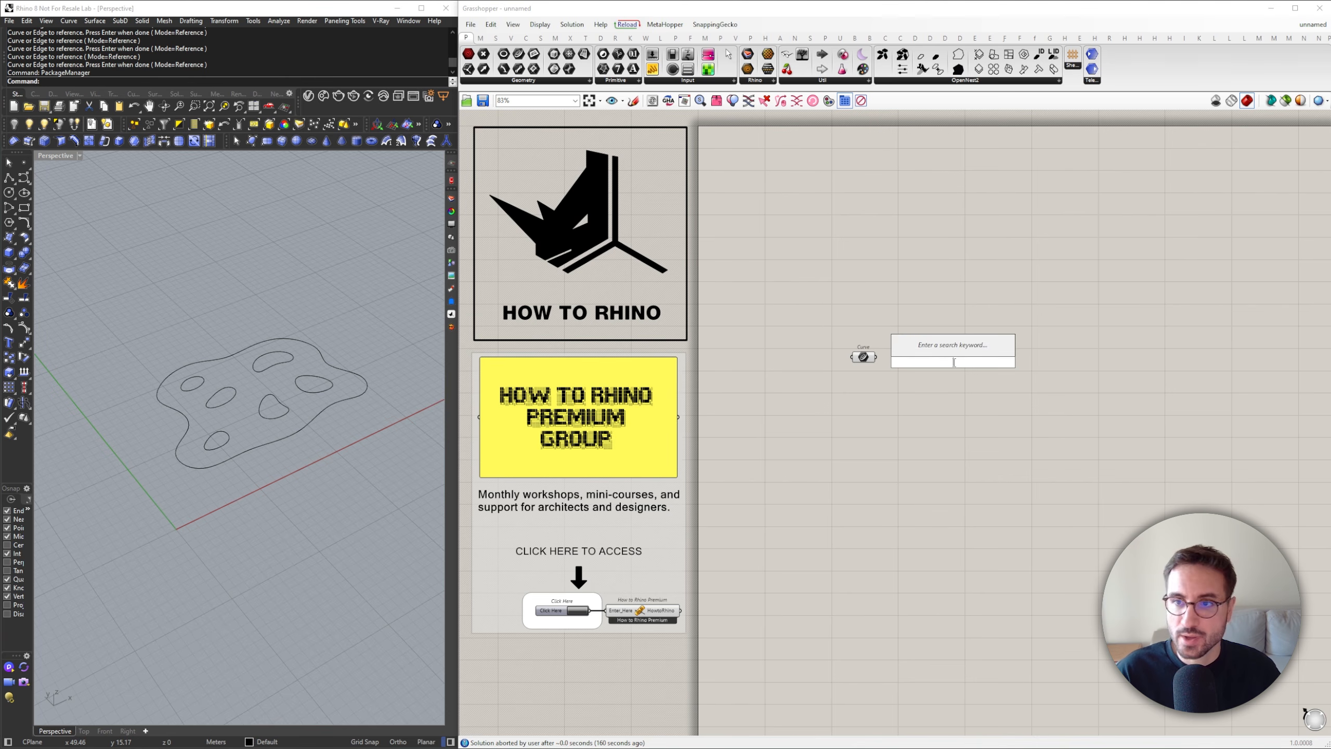
# Add a Curve Region To Roof | Automatic component fed by the referenced curves, with a roof angle of 30
pyautogui.write('roof')
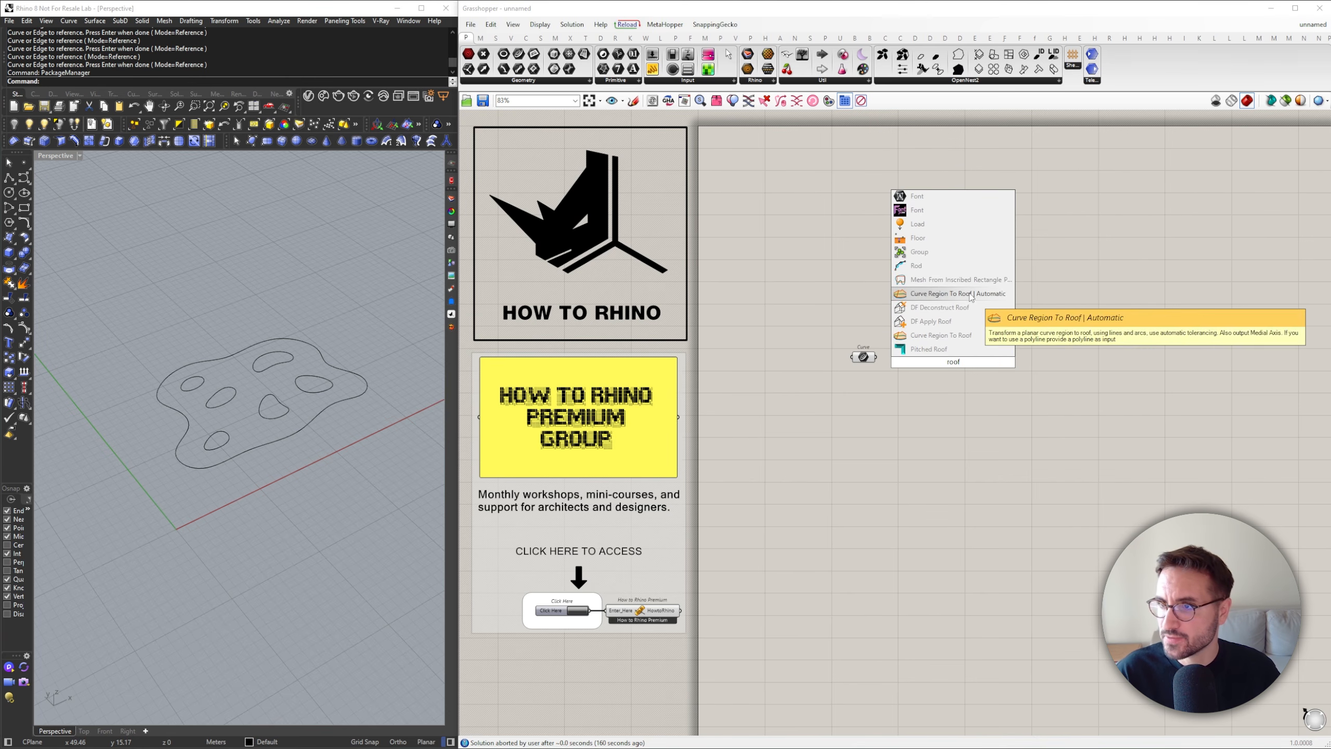
pyautogui.click(943, 294)
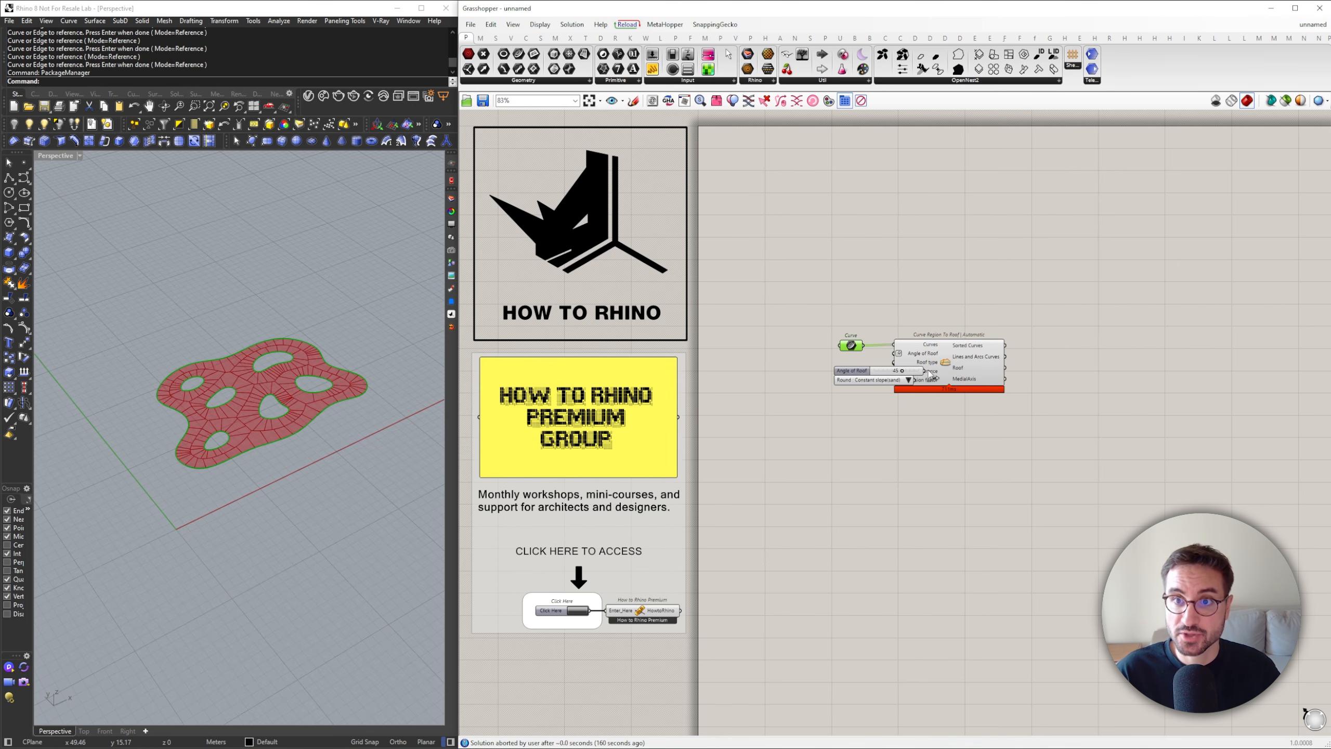
pyautogui.scroll(3, 765, 362)
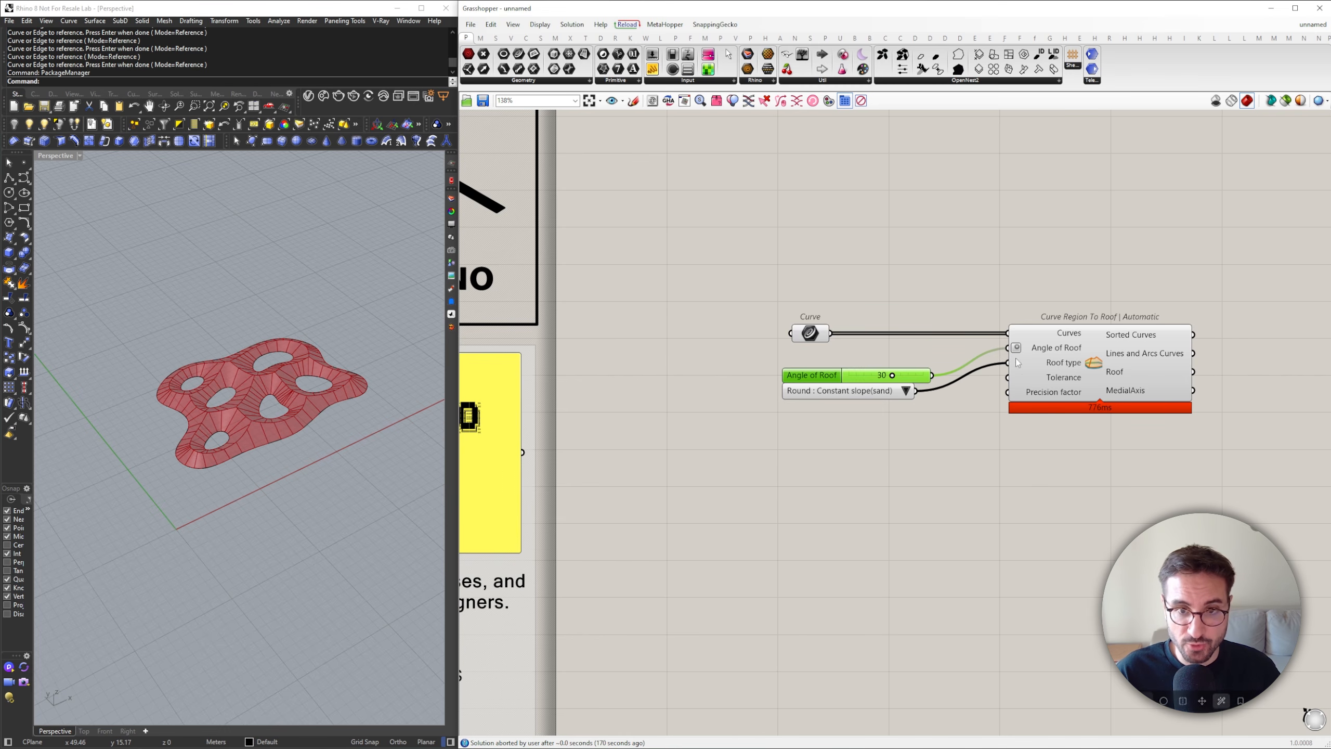
pyautogui.click(1035, 370)
# Reposition the roof type list slightly below the Angle of Roof slider, leaving a gap between them
pyautogui.scroll(7, 268, 410)
pyautogui.moveTo(267, 410); pyautogui.dragTo(302, 399, button='right')
pyautogui.click(691, 322)
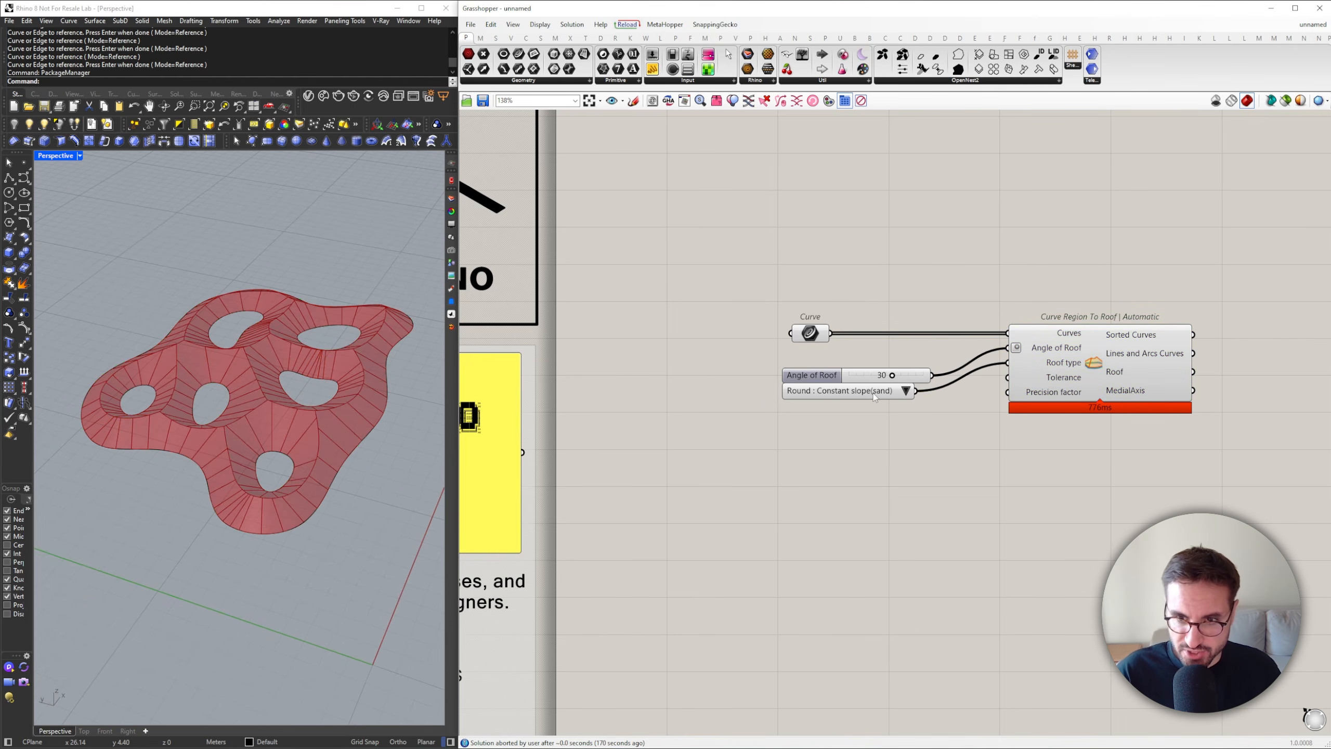
pyautogui.moveTo(874, 397); pyautogui.dragTo(876, 413)
pyautogui.click(841, 303)
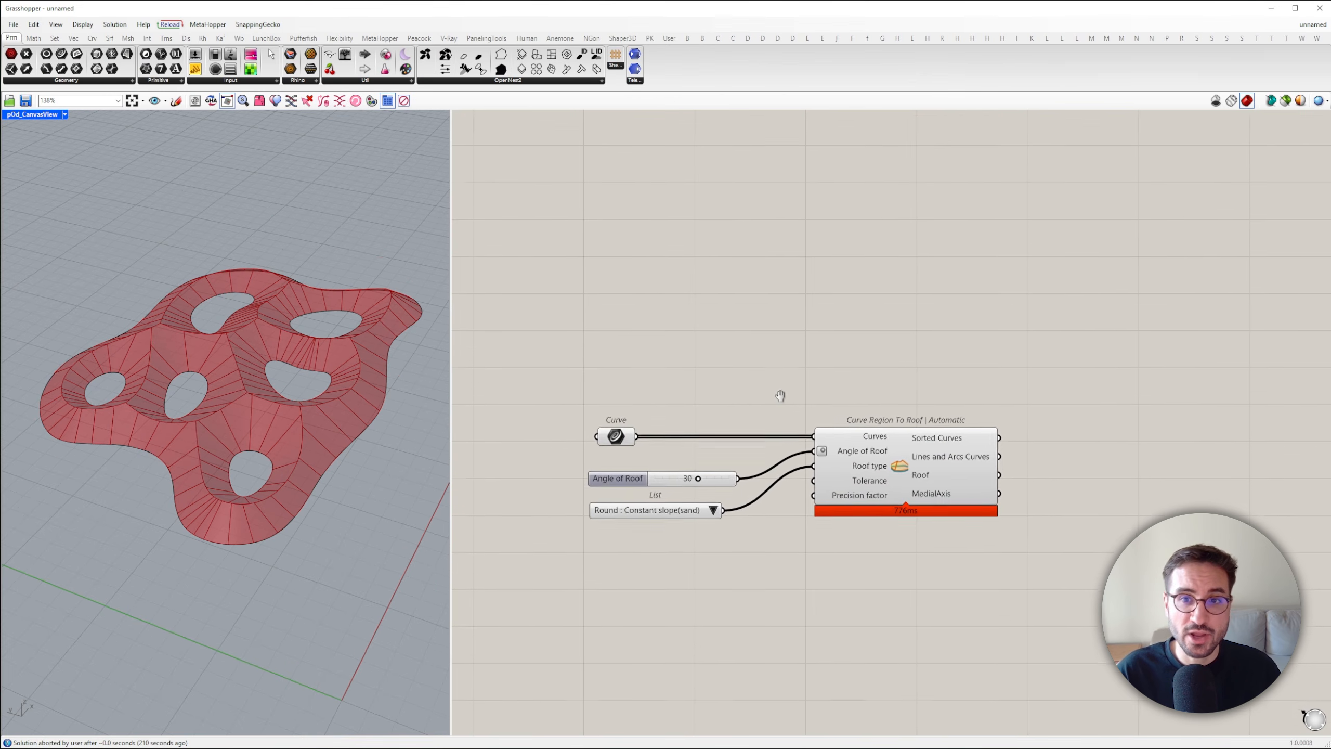
pyautogui.moveTo(777, 392); pyautogui.dragTo(773, 431, button='right')
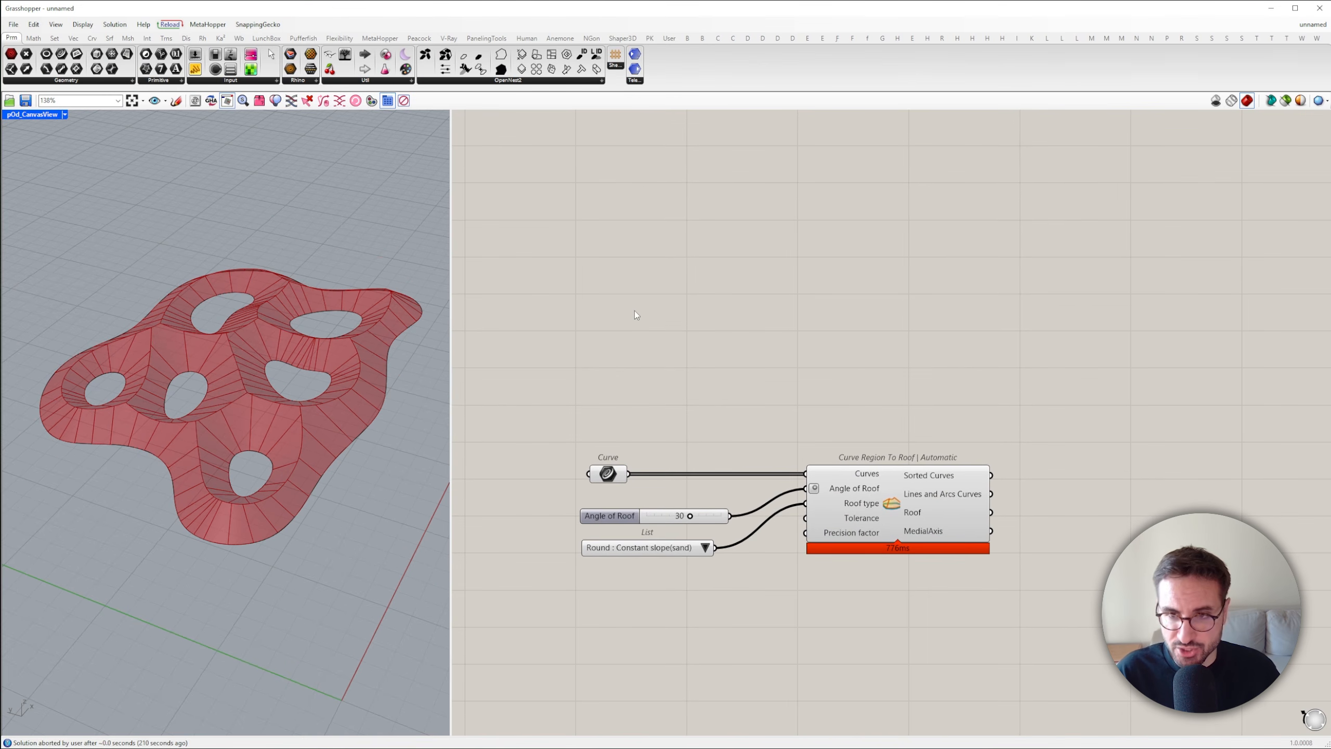
# Add a Rectangle component and feed its Plane input from a new XY Plane component
pyautogui.doubleClick(709, 289)
pyautogui.write('recta')
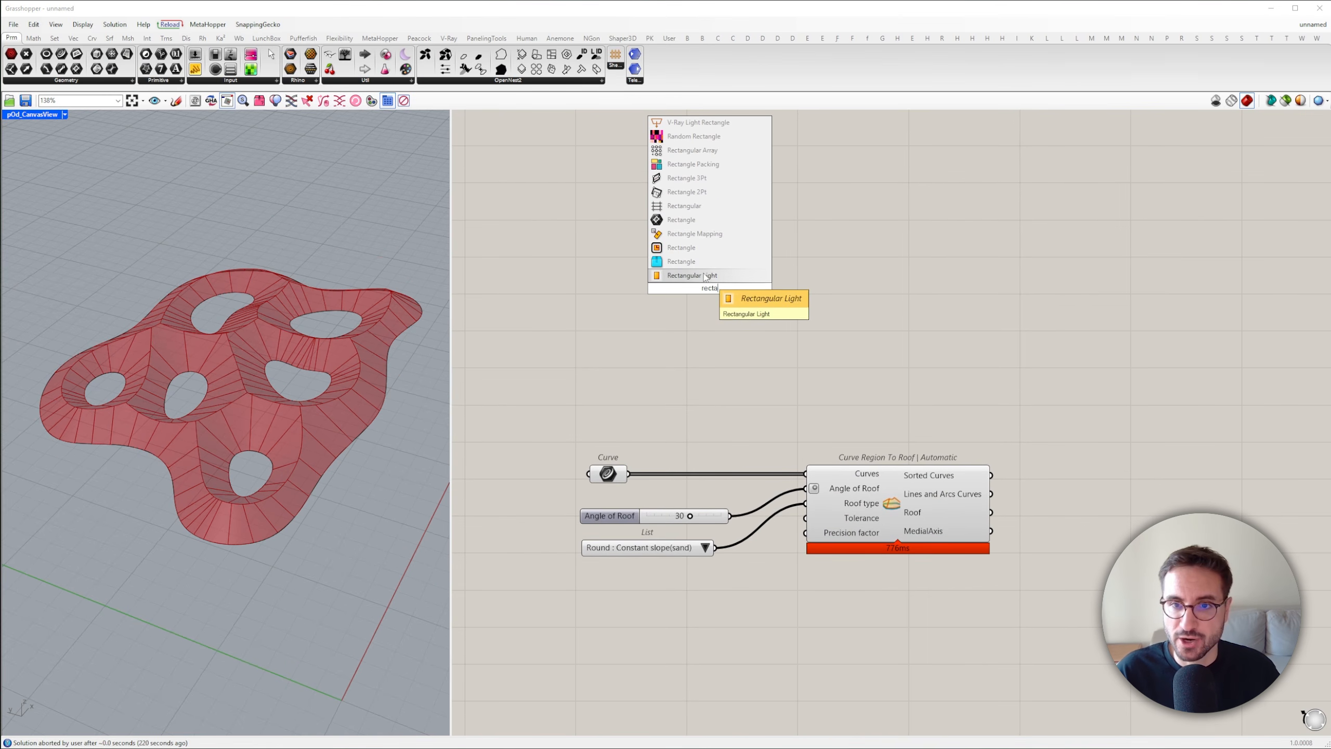
pyautogui.click(704, 257)
pyautogui.moveTo(706, 256); pyautogui.dragTo(906, 252)
pyautogui.doubleClick(736, 248)
pyautogui.write('xy')
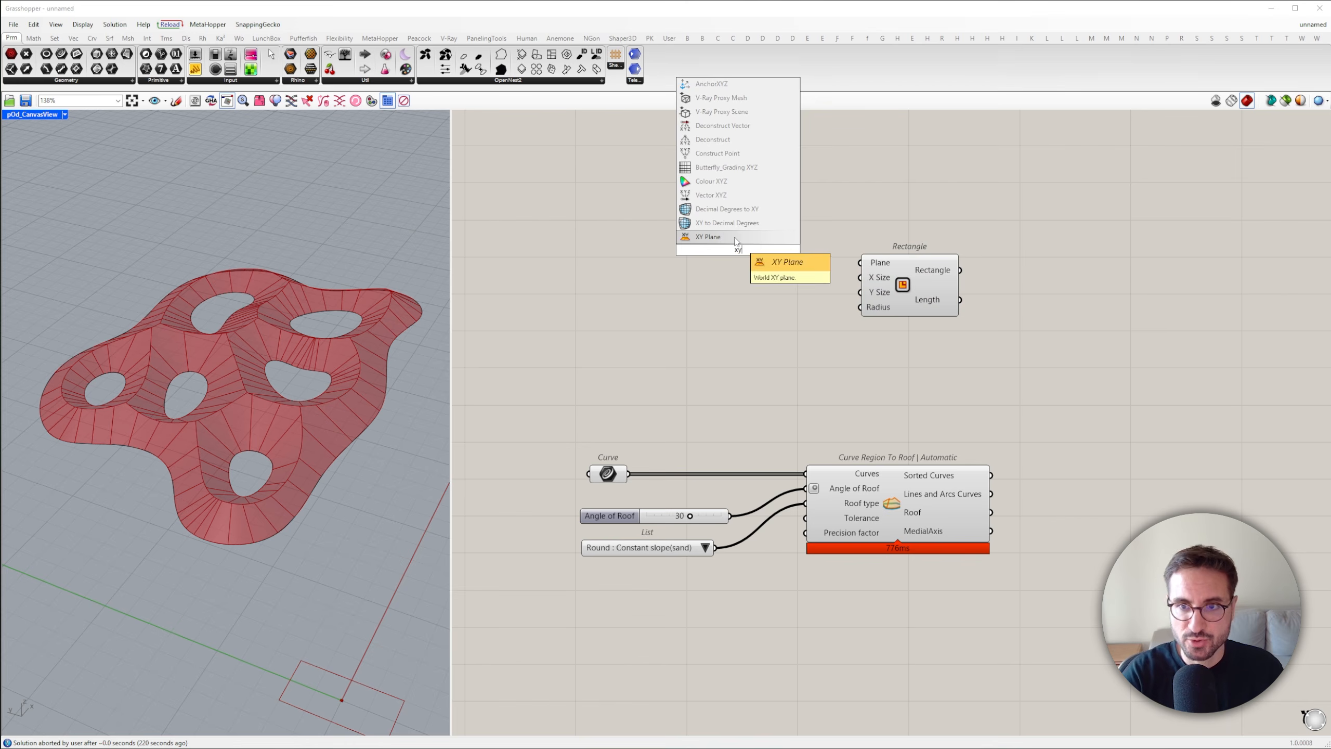
pyautogui.click(737, 238)
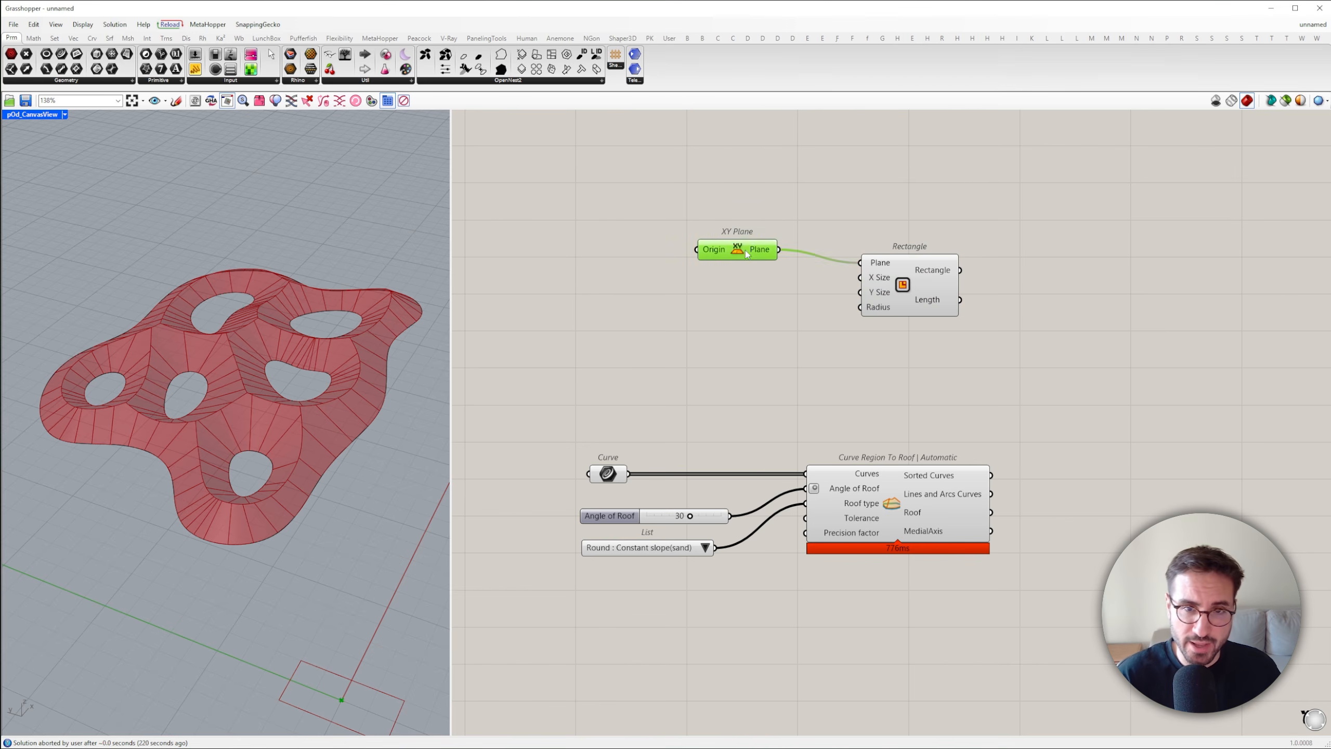
pyautogui.moveTo(747, 254); pyautogui.dragTo(746, 267)
# Add a Point parameter, set one point near the world origin, and connect it to the XY Plane's Origin
pyautogui.doubleClick(664, 247)
pyautogui.write('pt')
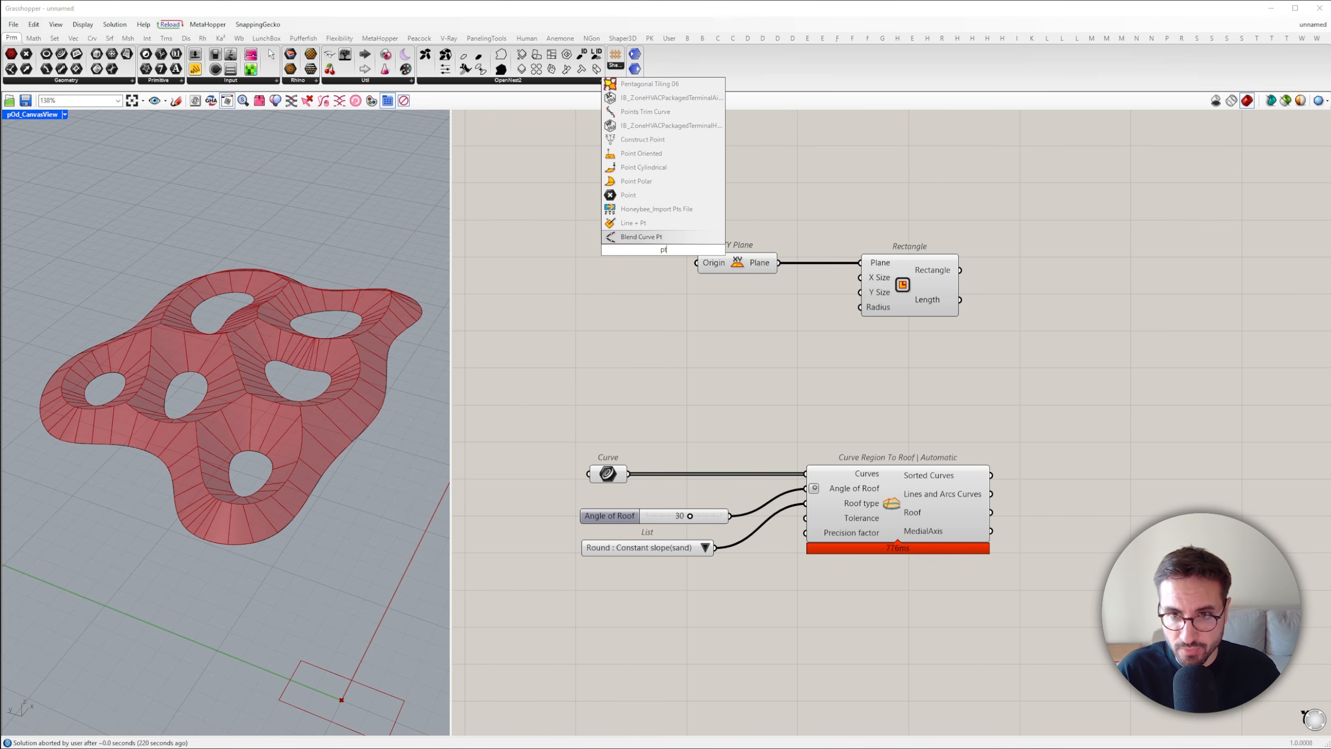
pyautogui.click(619, 194)
pyautogui.rightClick(664, 254)
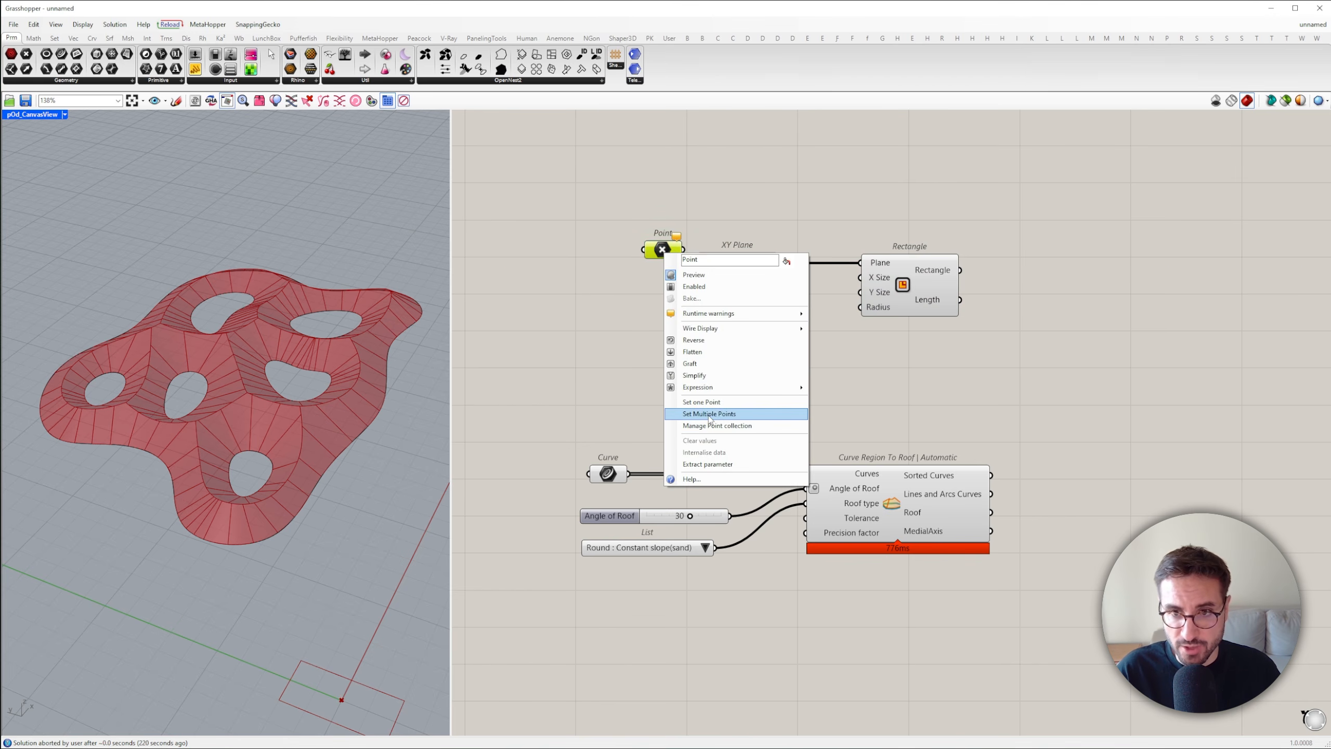
pyautogui.click(660, 407)
pyautogui.moveTo(683, 249); pyautogui.dragTo(689, 258)
# Add a number slider set to 0.40 and connect it to the rectangle's X Size
pyautogui.doubleClick(757, 316)
pyautogui.write('0.00')
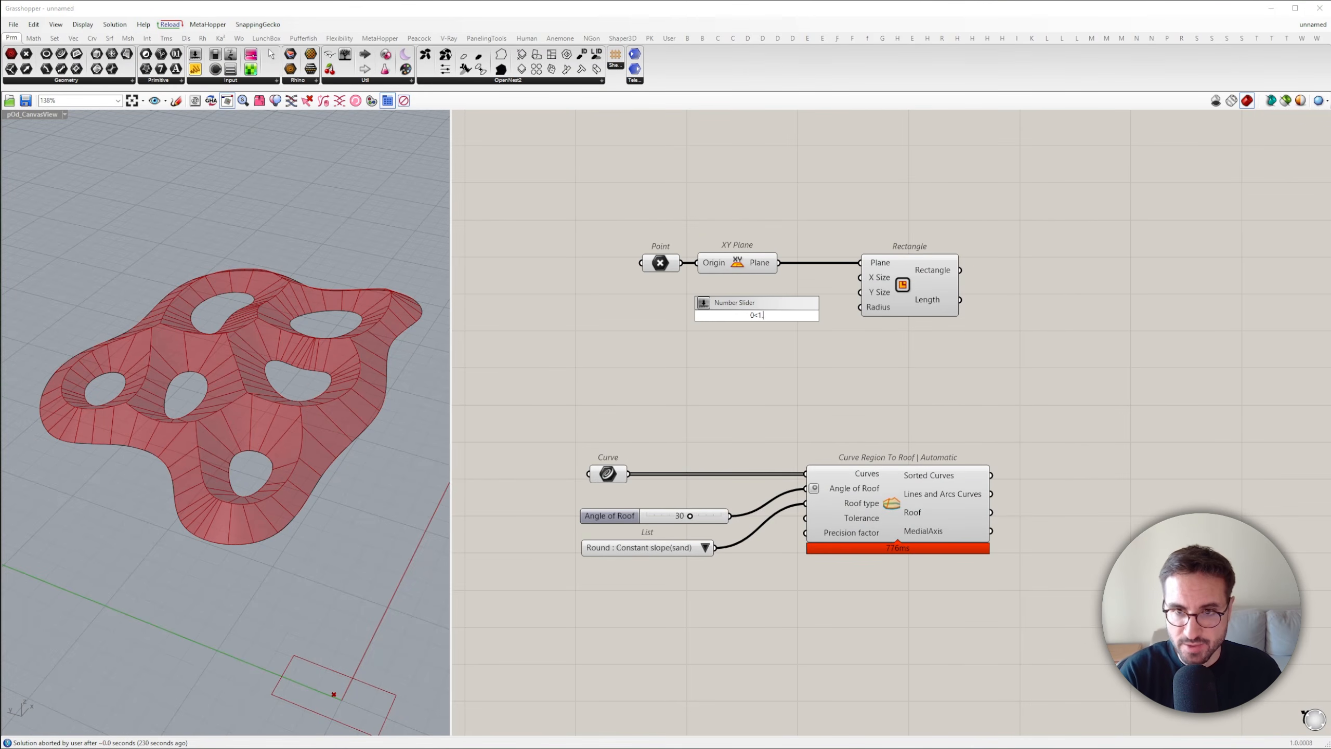
pyautogui.press('Return')
pyautogui.click(814, 315)
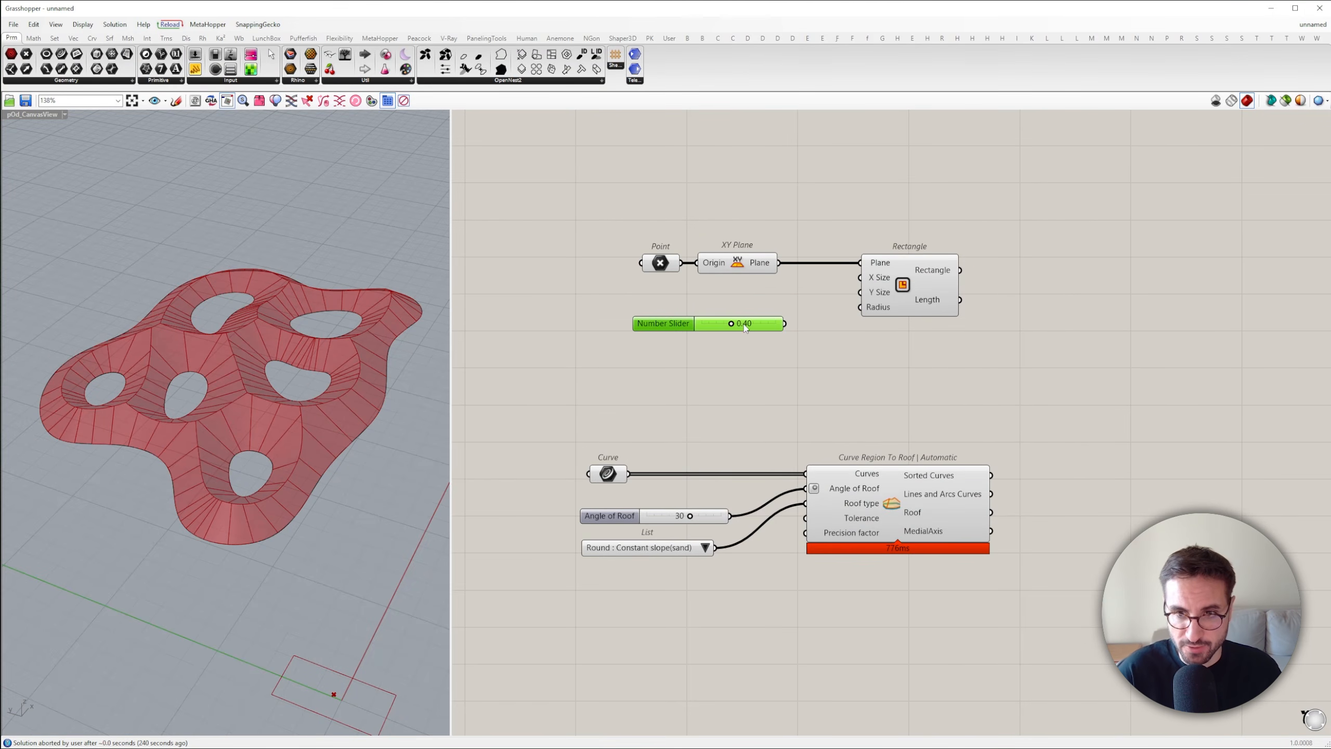
pyautogui.moveTo(840, 295); pyautogui.dragTo(785, 323)
# Copy the slider below the first one, set it to 0.05, and connect it to the rectangle's Y Size
pyautogui.doubleClick(797, 362)
pyautogui.keyDown('alt'); pyautogui.moveTo(676, 323); pyautogui.dragTo(676, 383); pyautogui.keyUp('alt')
pyautogui.doubleClick(727, 383)
pyautogui.write('0.05')
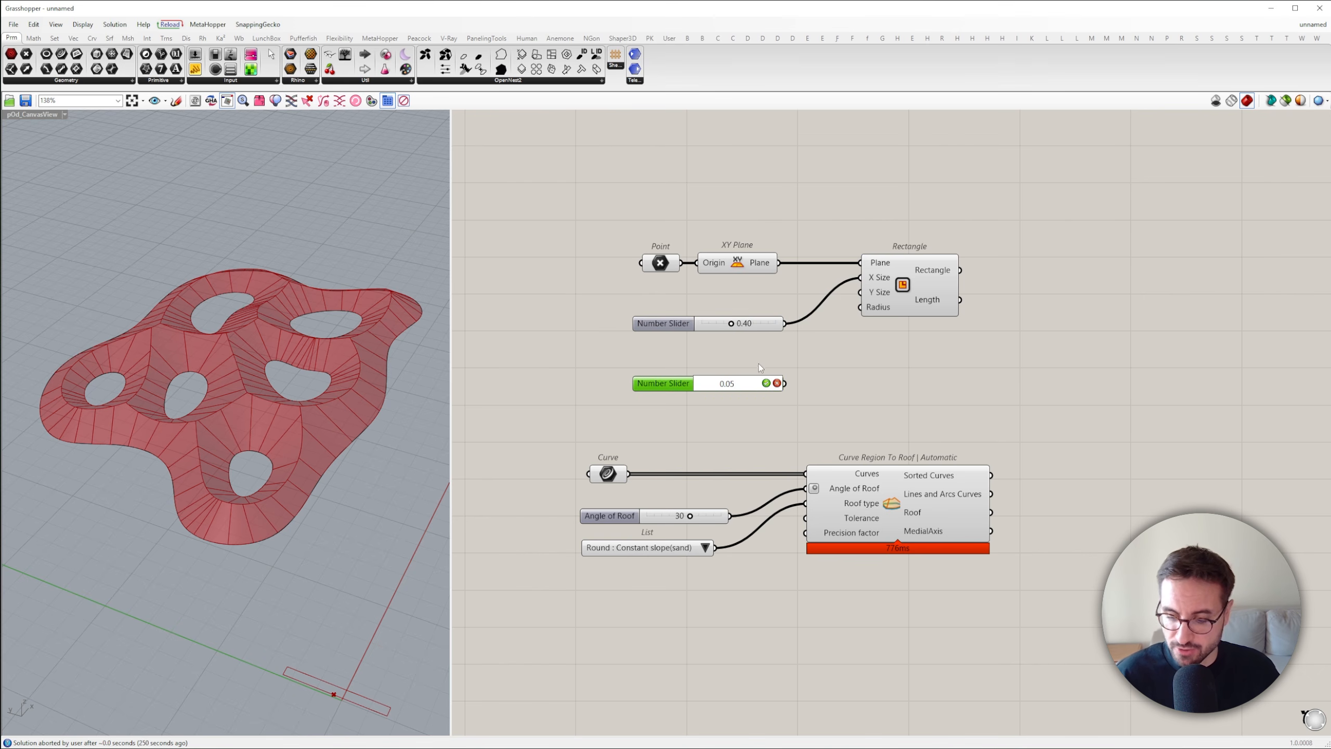
pyautogui.moveTo(789, 383); pyautogui.dragTo(1057, 297)
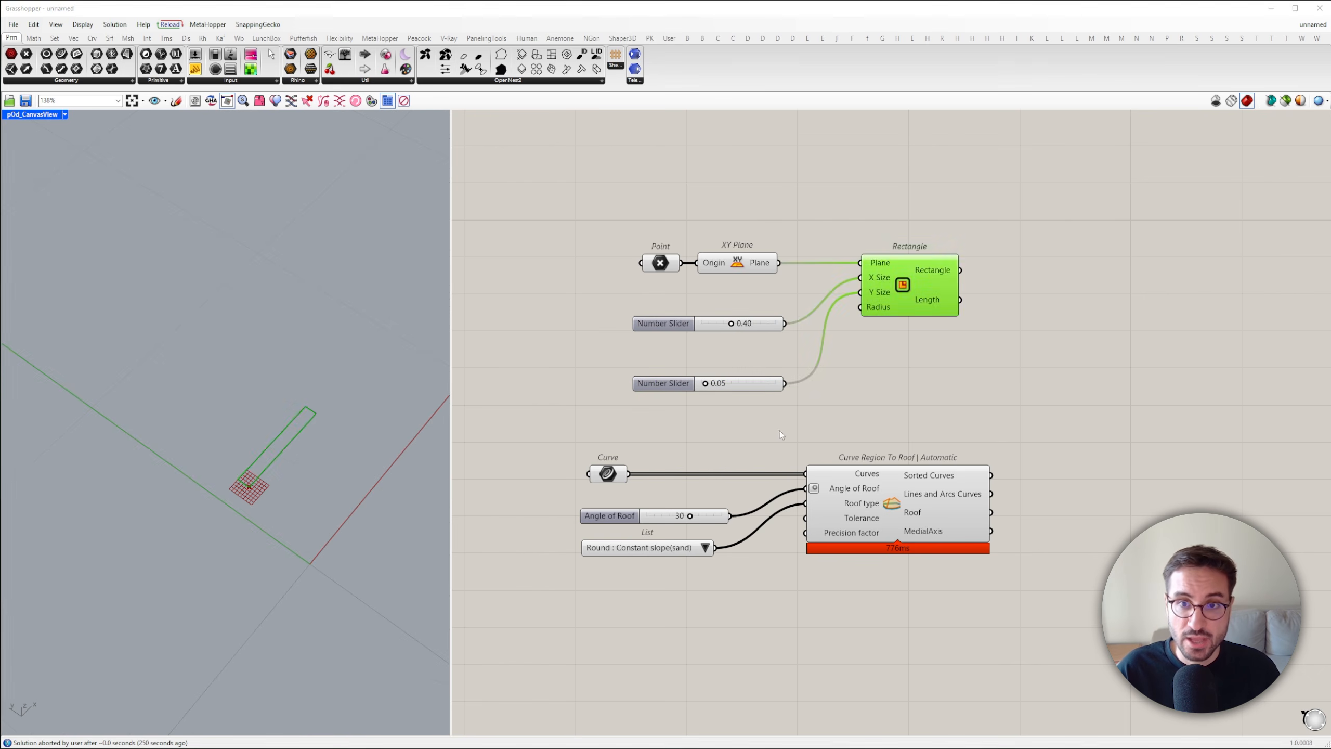
pyautogui.click(1050, 419)
# Add an Entwine component, remove its third branch input, and place it between the X Size slider and the rectangle
pyautogui.doubleClick(920, 381)
pyautogui.write('ent')
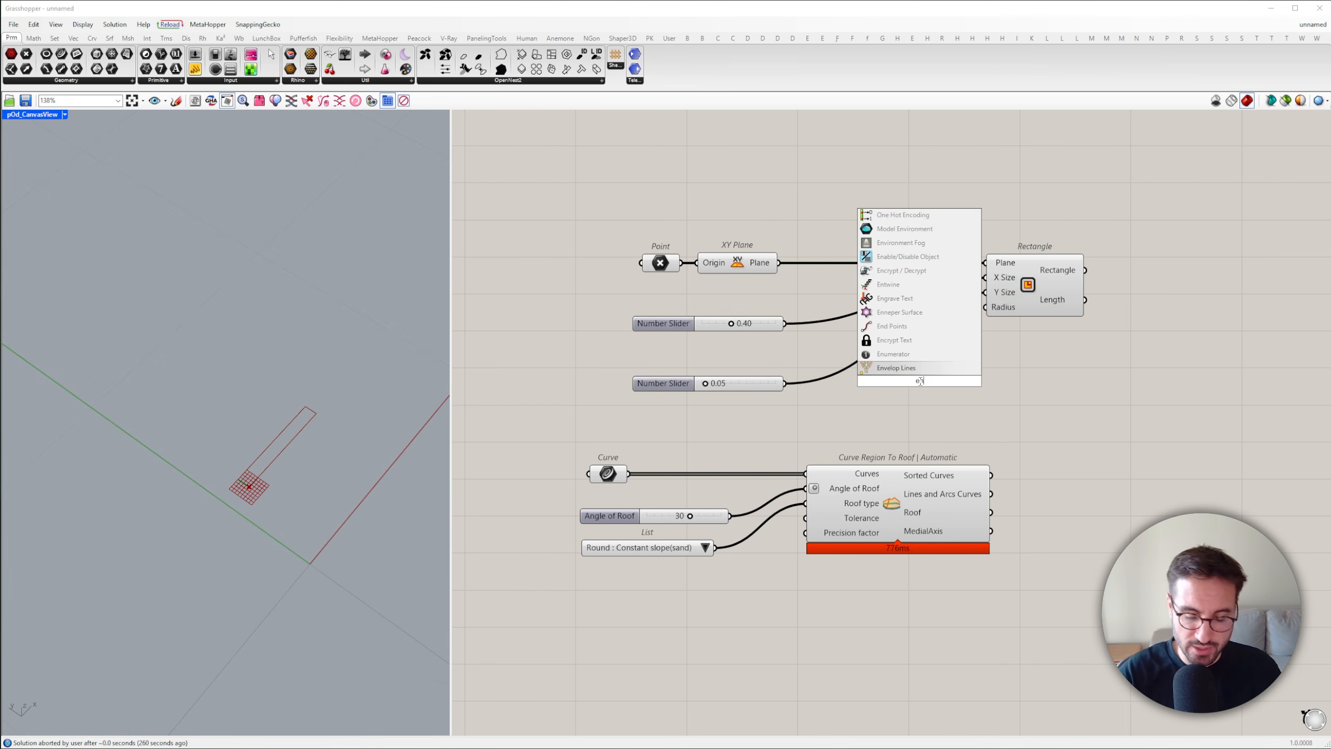
pyautogui.click(891, 367)
pyautogui.scroll(6, 883, 390)
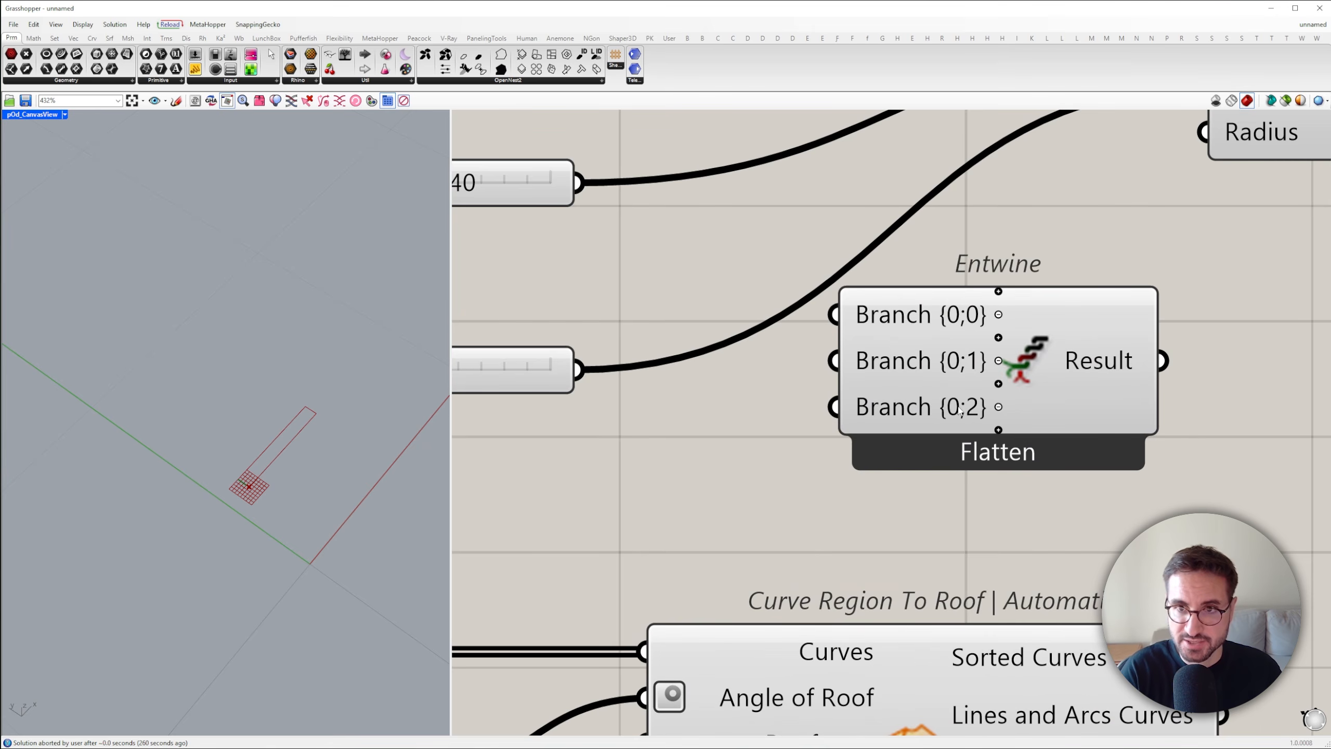
pyautogui.click(998, 408)
pyautogui.scroll(-5, 999, 408)
pyautogui.moveTo(969, 381); pyautogui.dragTo(931, 329)
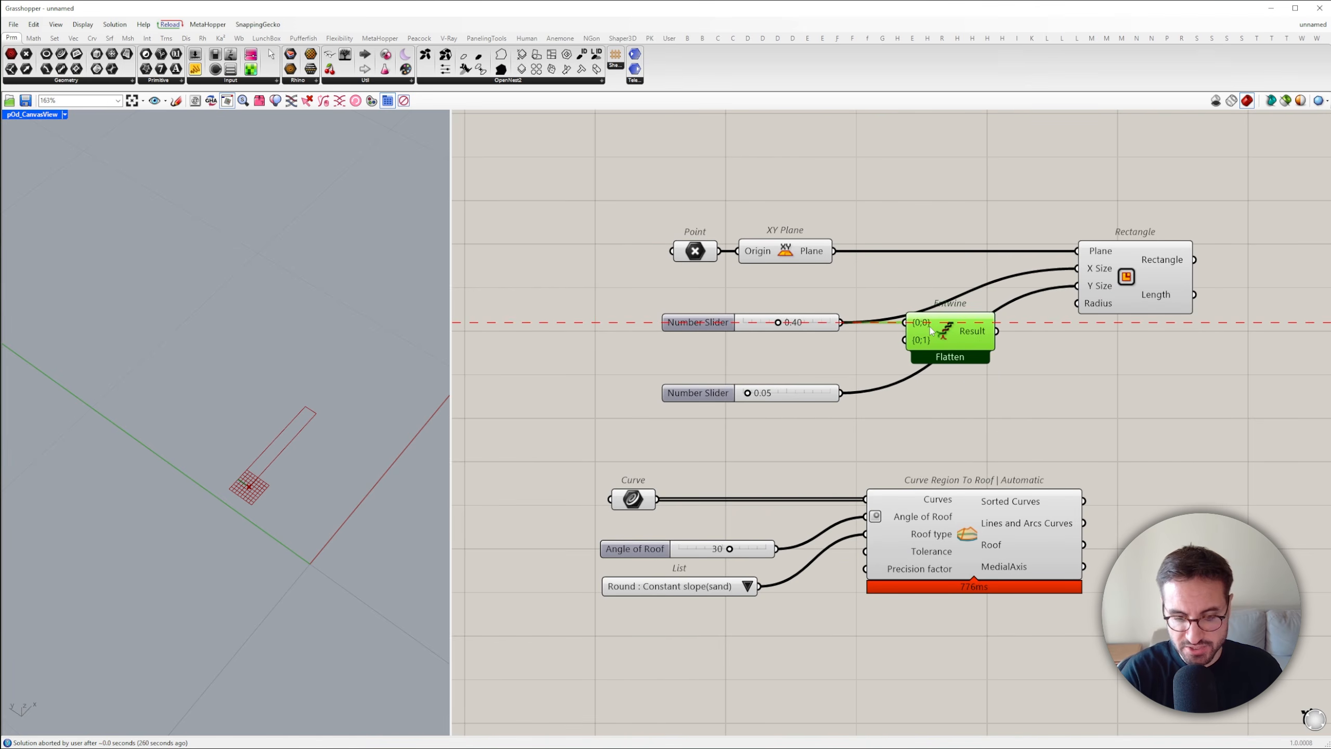
# Copy the 0.40 slider, set the copy to 0.20, and feed both sliders through Entwine into the rectangle's X Size
pyautogui.keyDown('alt'); pyautogui.moveTo(808, 320); pyautogui.dragTo(814, 346); pyautogui.keyUp('alt')
pyautogui.doubleClick(798, 352)
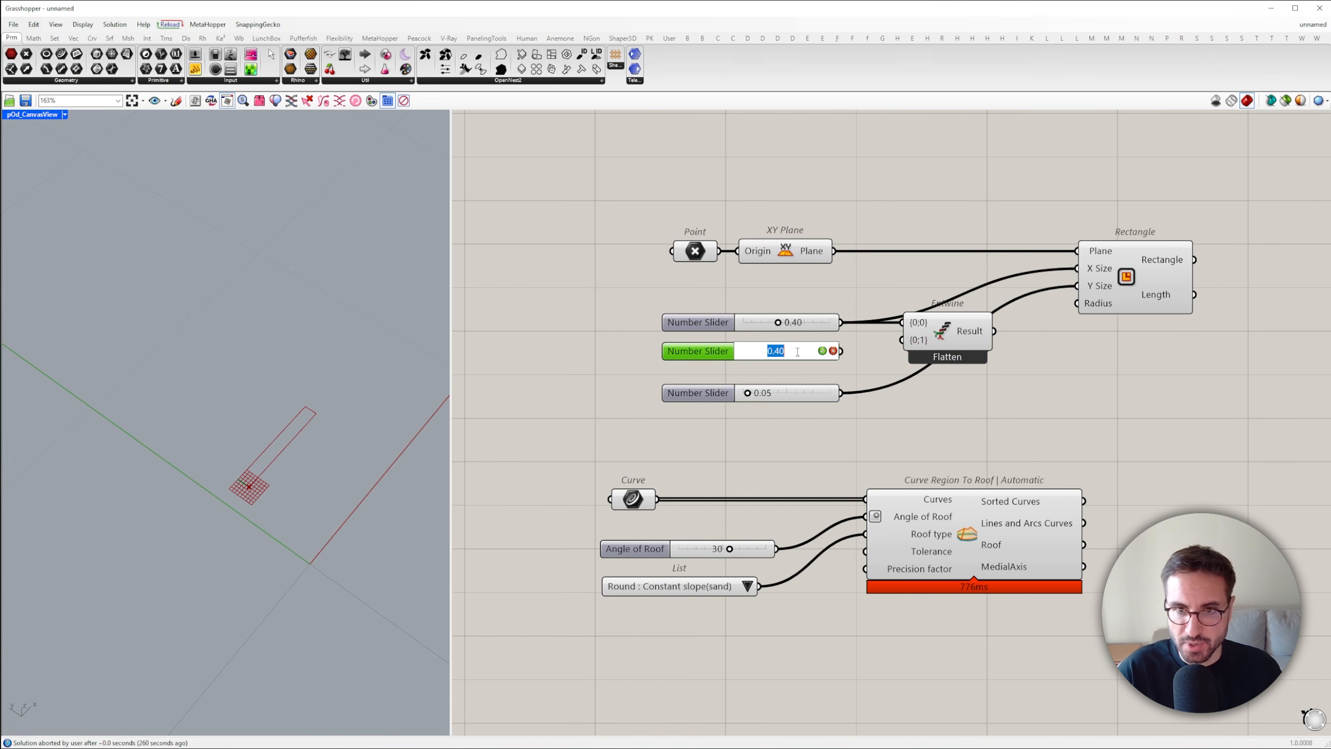
pyautogui.write('0.20')
pyautogui.click(821, 351)
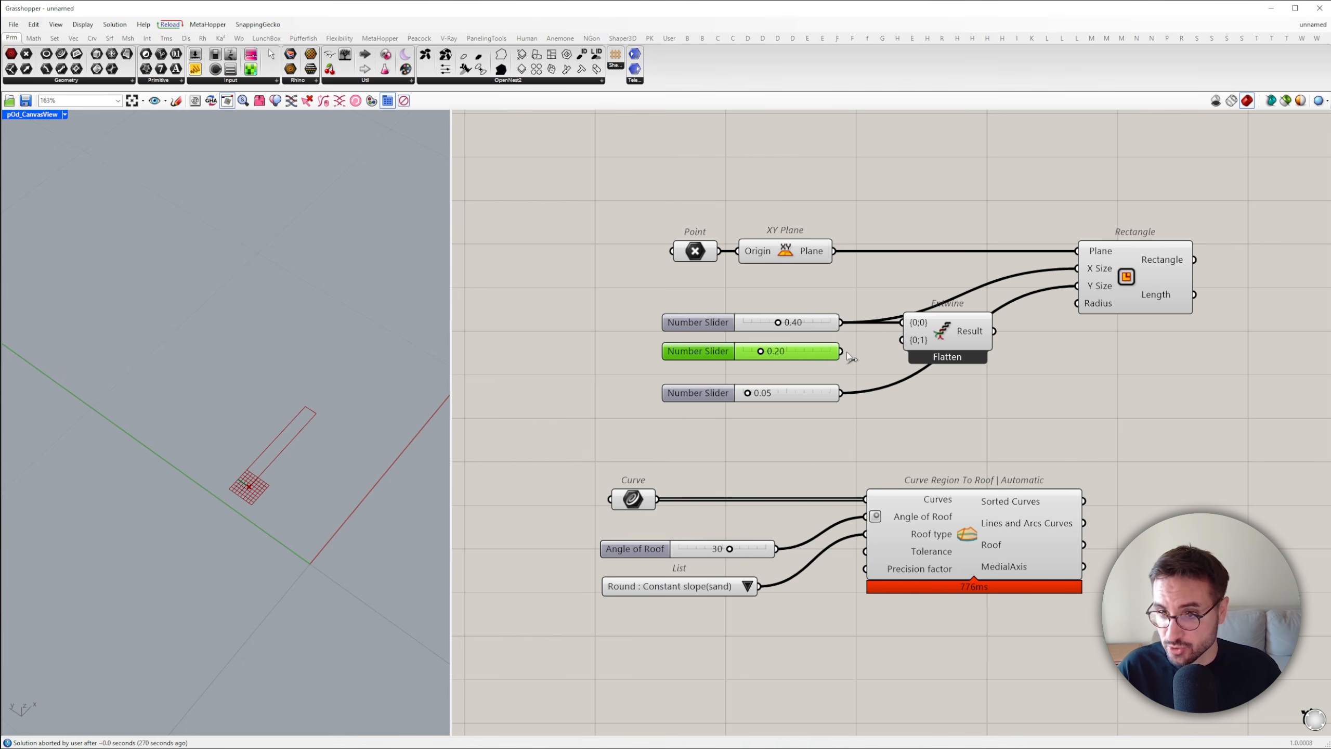
pyautogui.moveTo(1069, 270); pyautogui.dragTo(1072, 269)
# Add a Simple Mesh component and connect the Rectangle output to its Brep input
pyautogui.moveTo(1127, 262); pyautogui.dragTo(1321, 262)
pyautogui.doubleClick(924, 360)
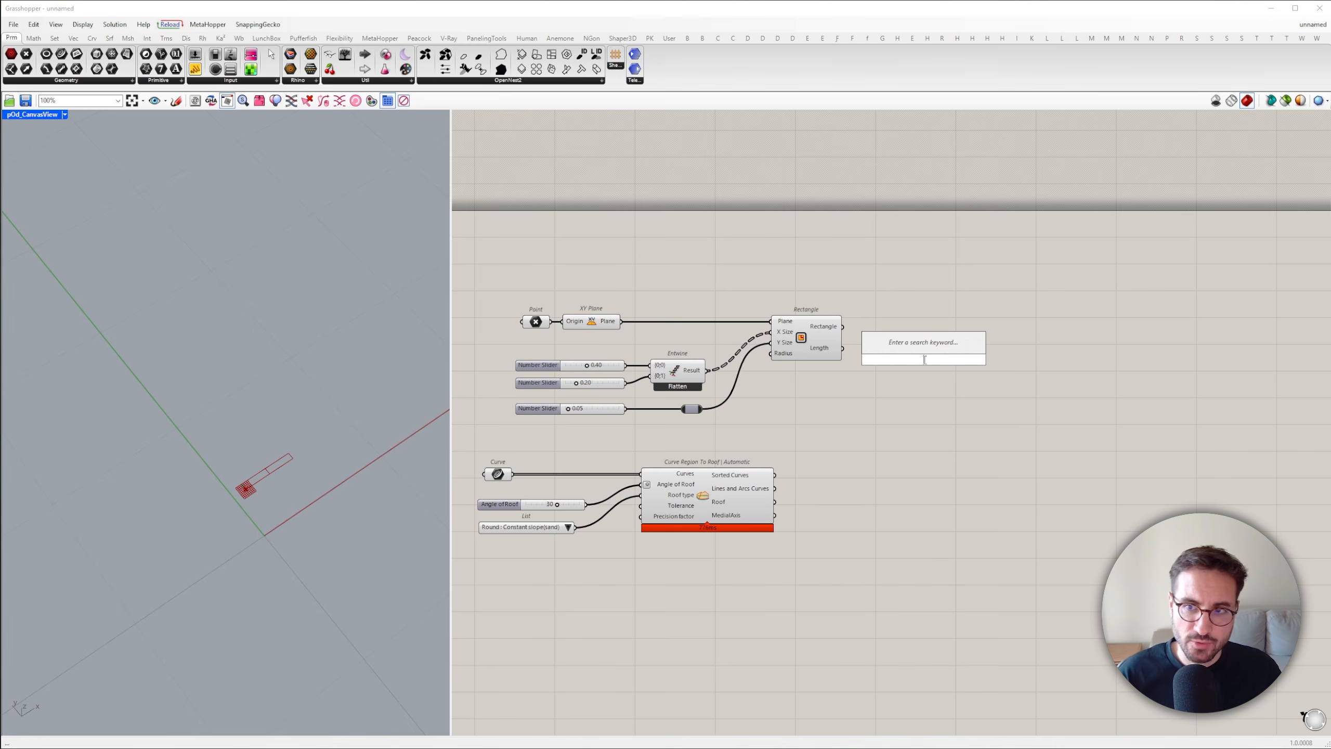
pyautogui.write('simple mes')
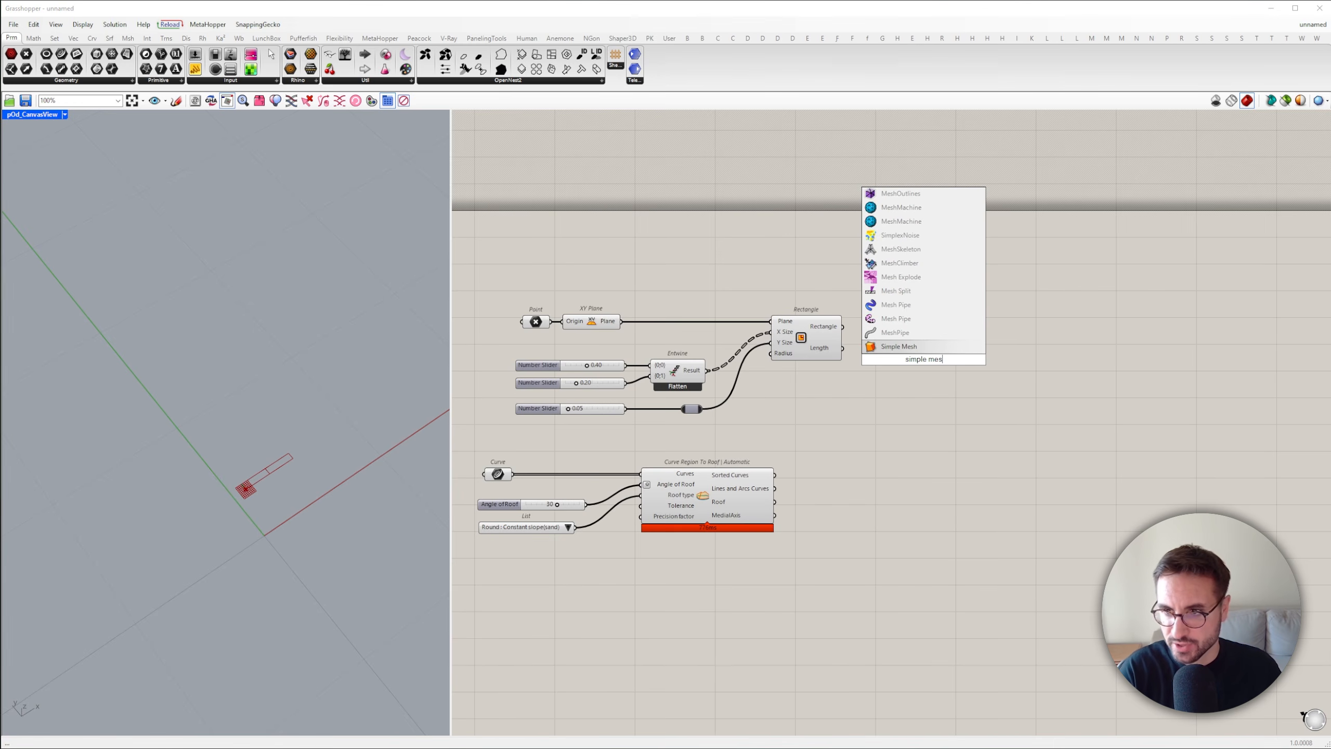
pyautogui.press('Return')
pyautogui.moveTo(842, 326); pyautogui.dragTo(915, 340)
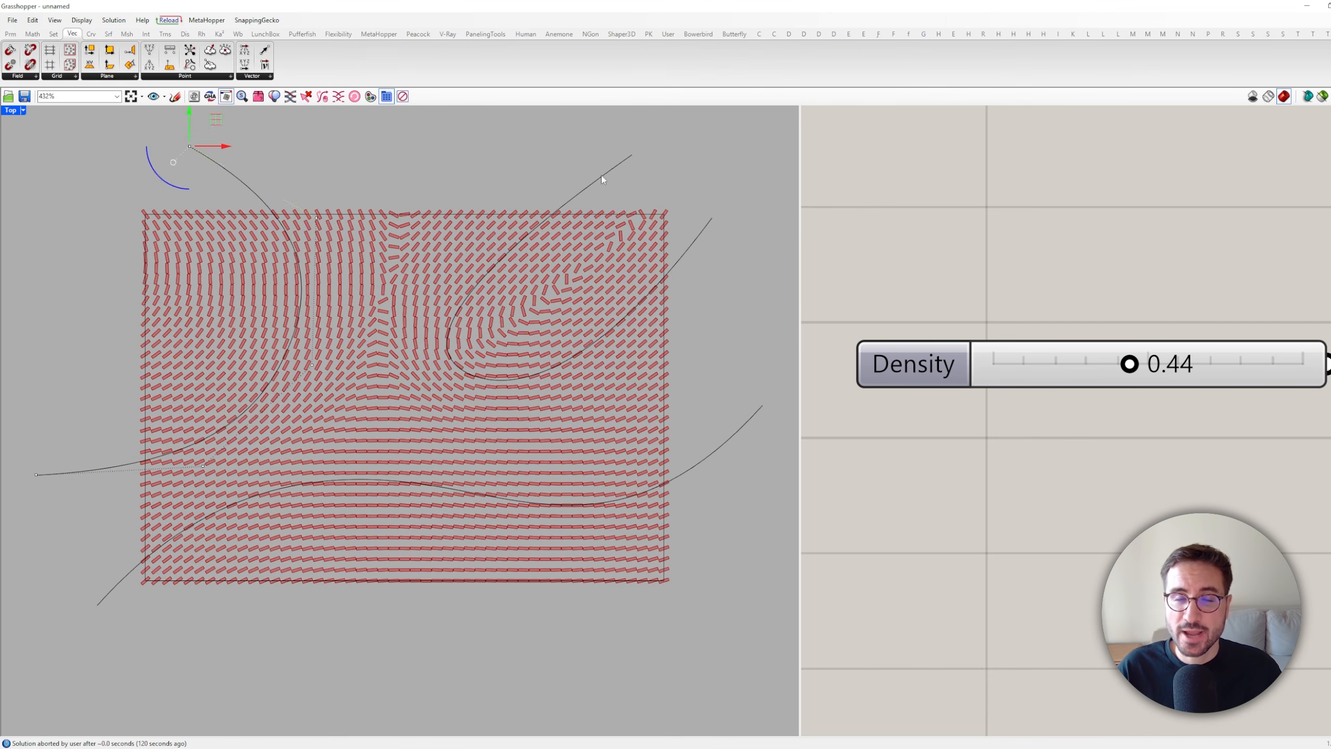
# Reshape the guide curves across the small tile field by moving their end points, and lower the Density slider
pyautogui.click(620, 164)
pyautogui.moveTo(632, 155); pyautogui.dragTo(428, 154)
pyautogui.click(712, 218)
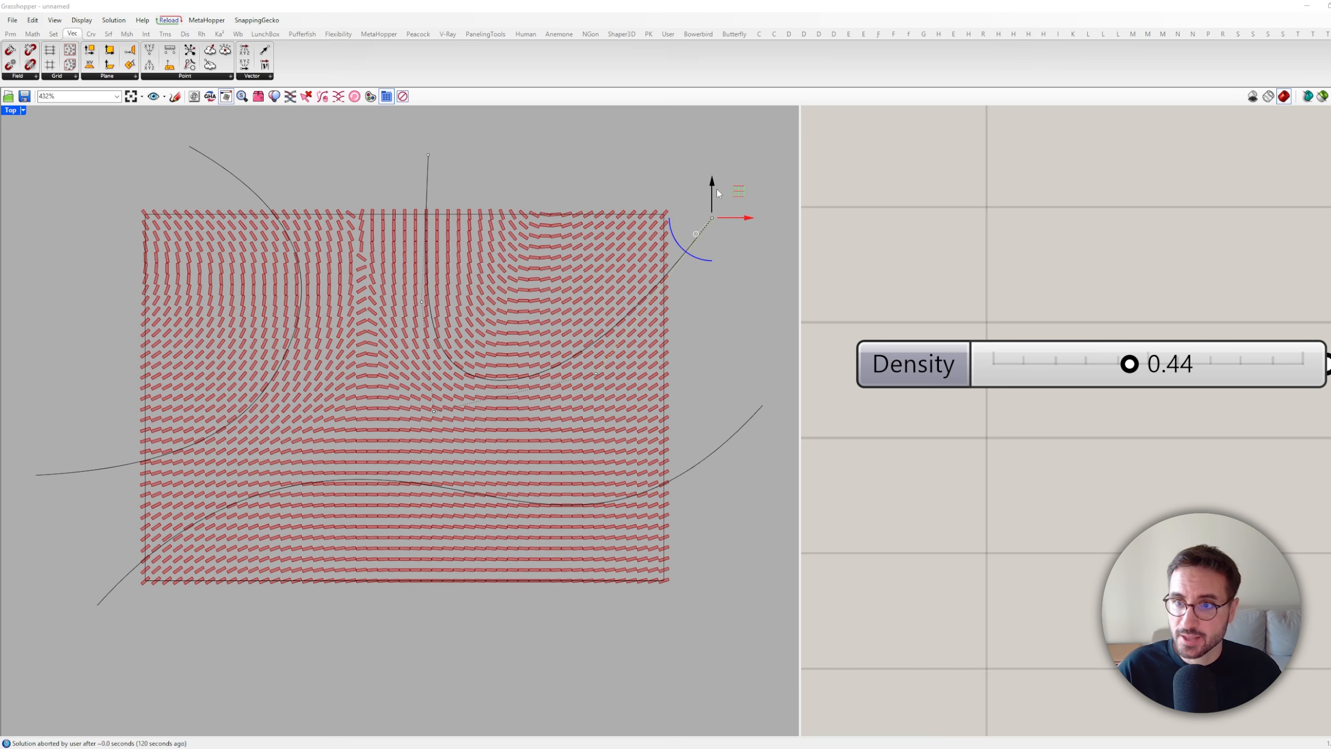
pyautogui.moveTo(712, 218); pyautogui.dragTo(712, 315)
pyautogui.click(729, 431)
pyautogui.moveTo(762, 407); pyautogui.dragTo(763, 611)
pyautogui.moveTo(1129, 363); pyautogui.dragTo(1040, 364)
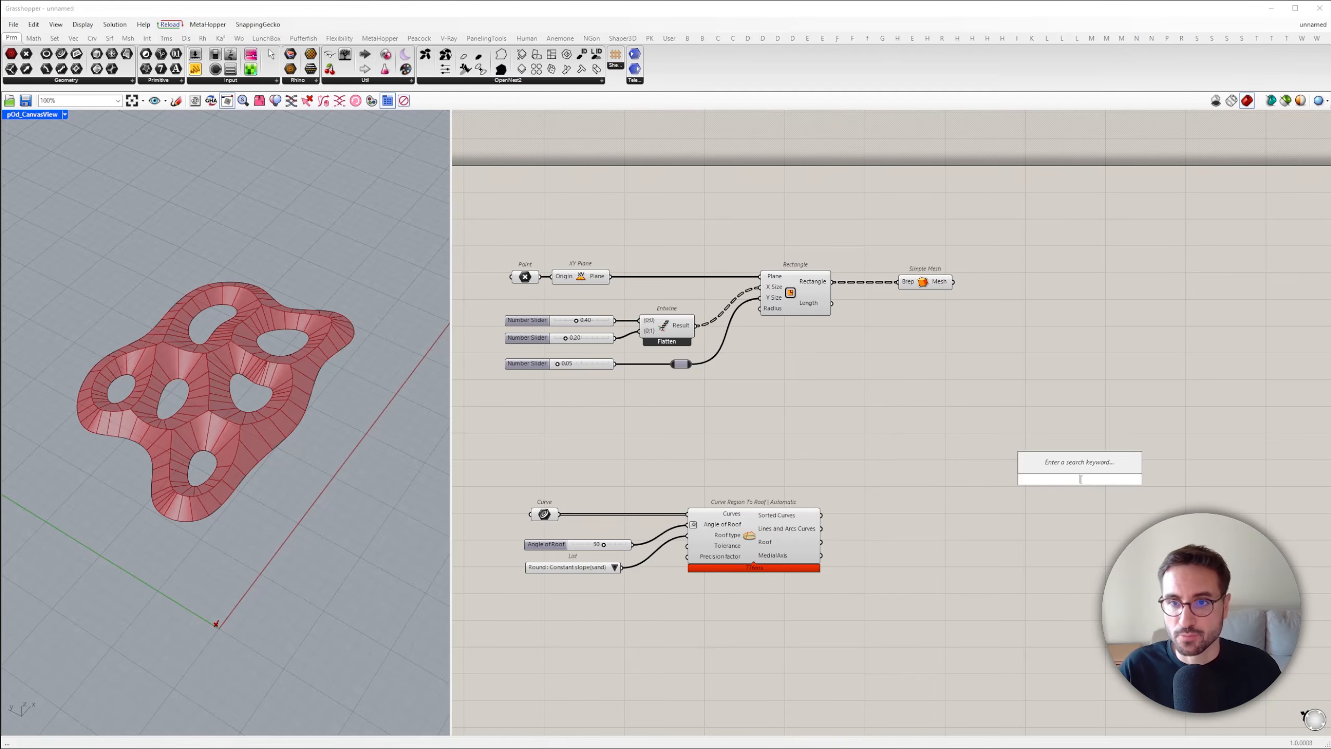
# Add an Inverse Distance Weighting Field component in the empty canvas area beyond the roof component
pyautogui.write('inverse')
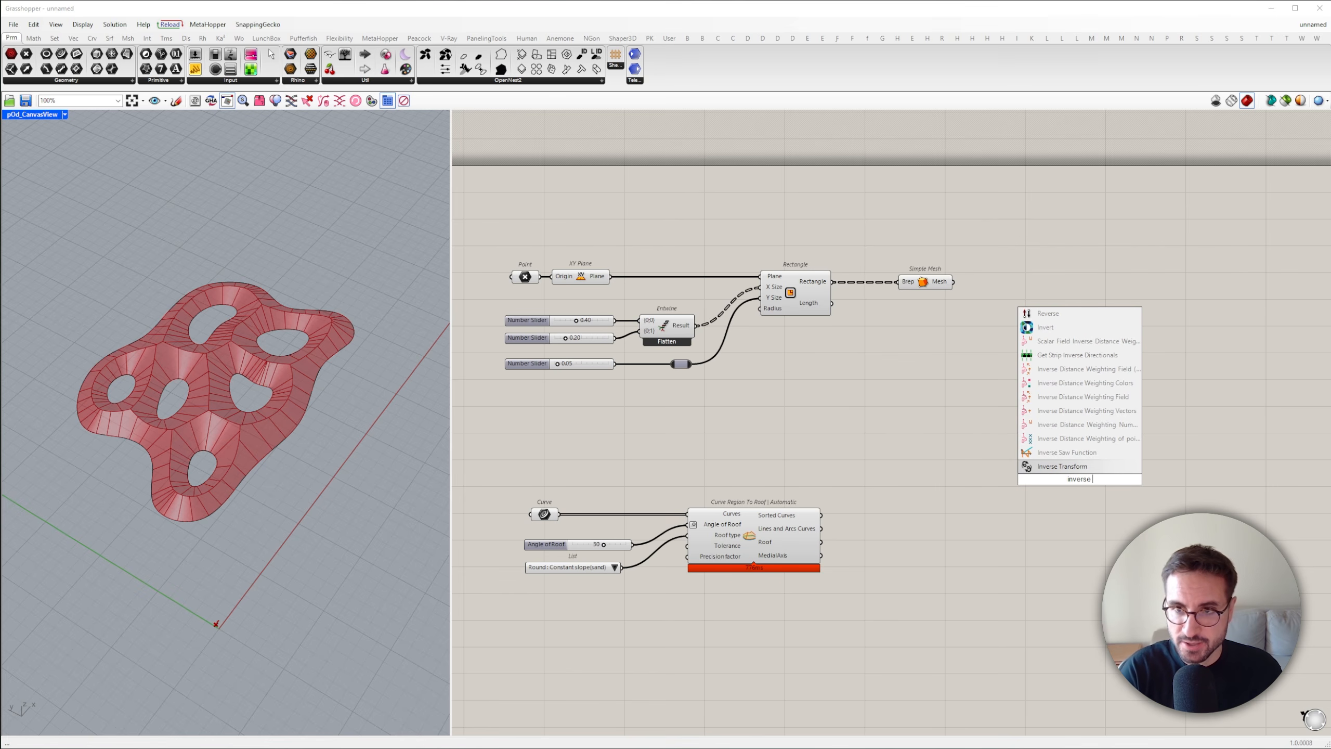
pyautogui.write(' fie')
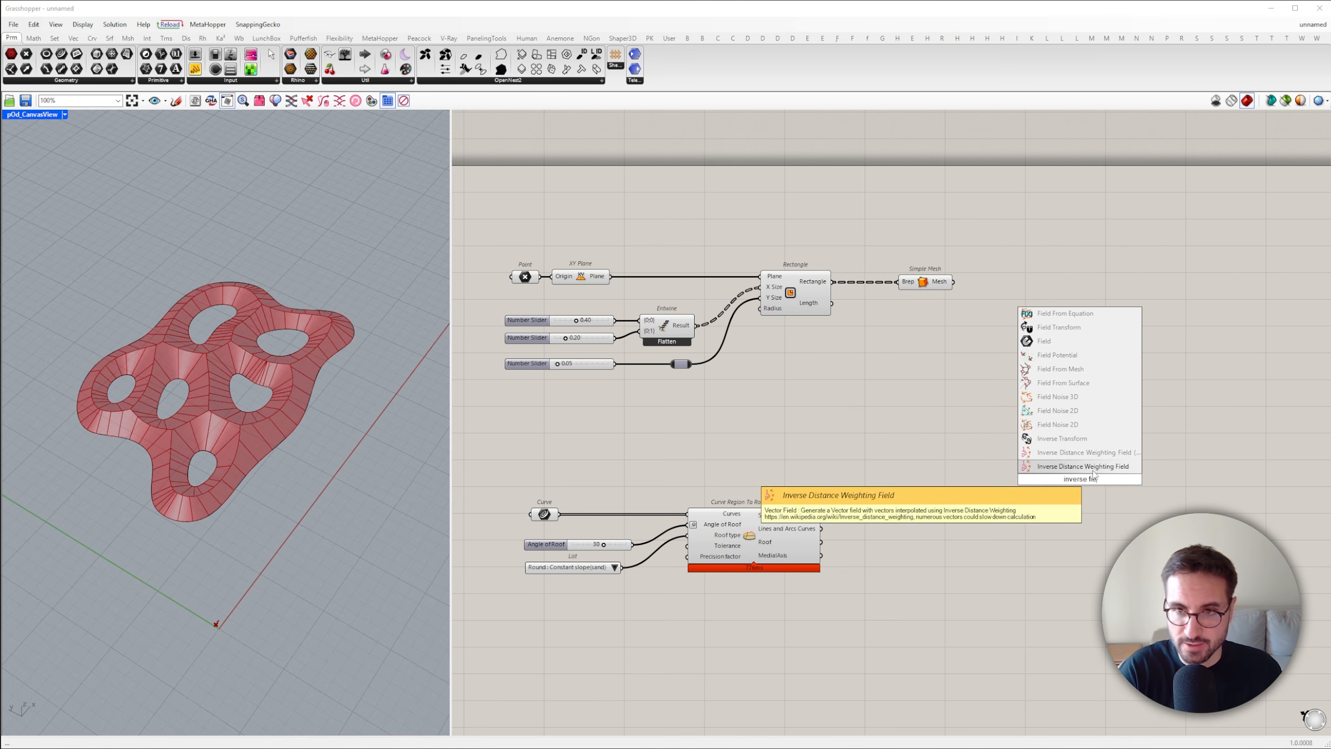
pyautogui.press('Return')
pyautogui.scroll(-3, 932, 466)
pyautogui.scroll(5, 1073, 484)
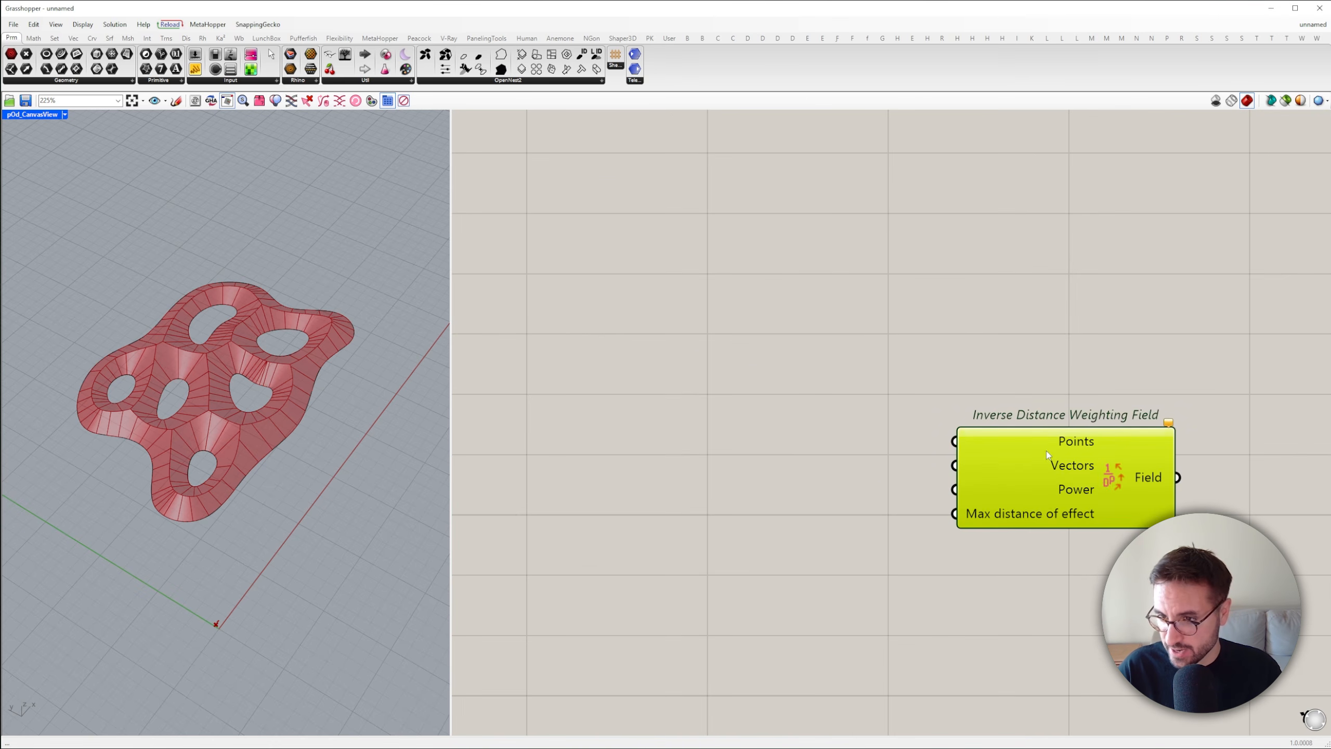
pyautogui.moveTo(893, 359); pyautogui.dragTo(1120, 505)
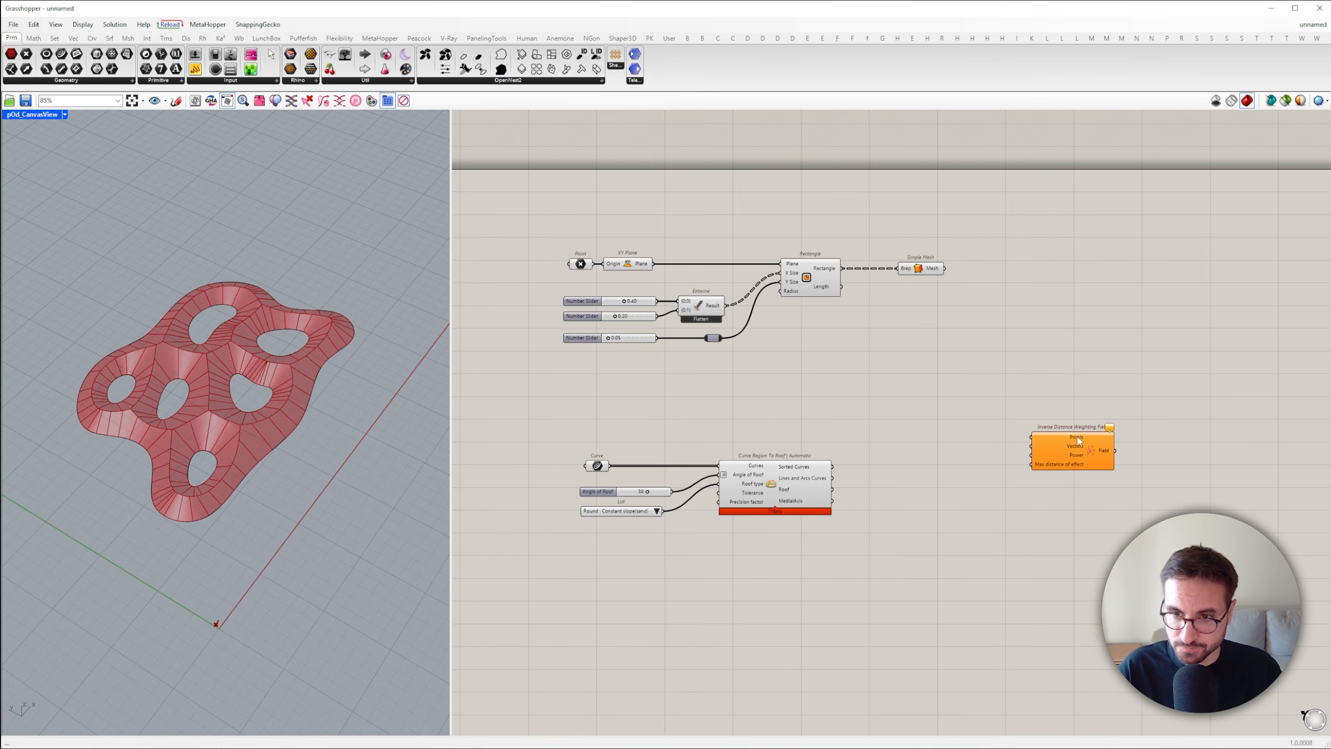
# Add a Curve parameter, connect the roof component's MedialAxis output to it, and place it below the roof component
pyautogui.doubleClick(904, 513)
pyautogui.write('crv')
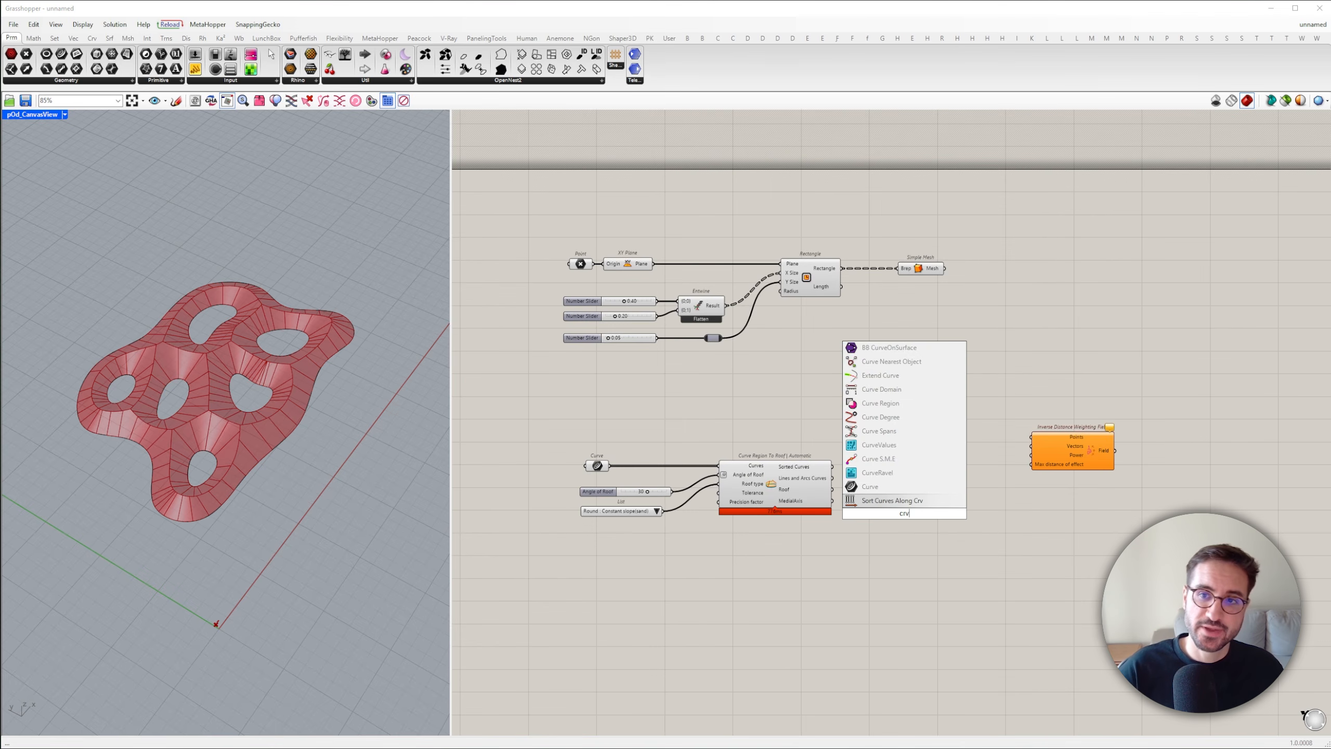
pyautogui.click(881, 488)
pyautogui.scroll(2, 837, 506)
pyautogui.moveTo(829, 499); pyautogui.dragTo(1003, 645)
pyautogui.moveTo(1015, 598); pyautogui.dragTo(847, 581, button='right')
# Duplicate the Curve parameter, place the copy beside the roof component, and connect it to the Sorted Curves output
pyautogui.click(847, 581)
pyautogui.click(841, 624)
pyautogui.hotkey('ctrl', 'c')
pyautogui.hotkey('ctrl', 'v')
pyautogui.click(815, 431)
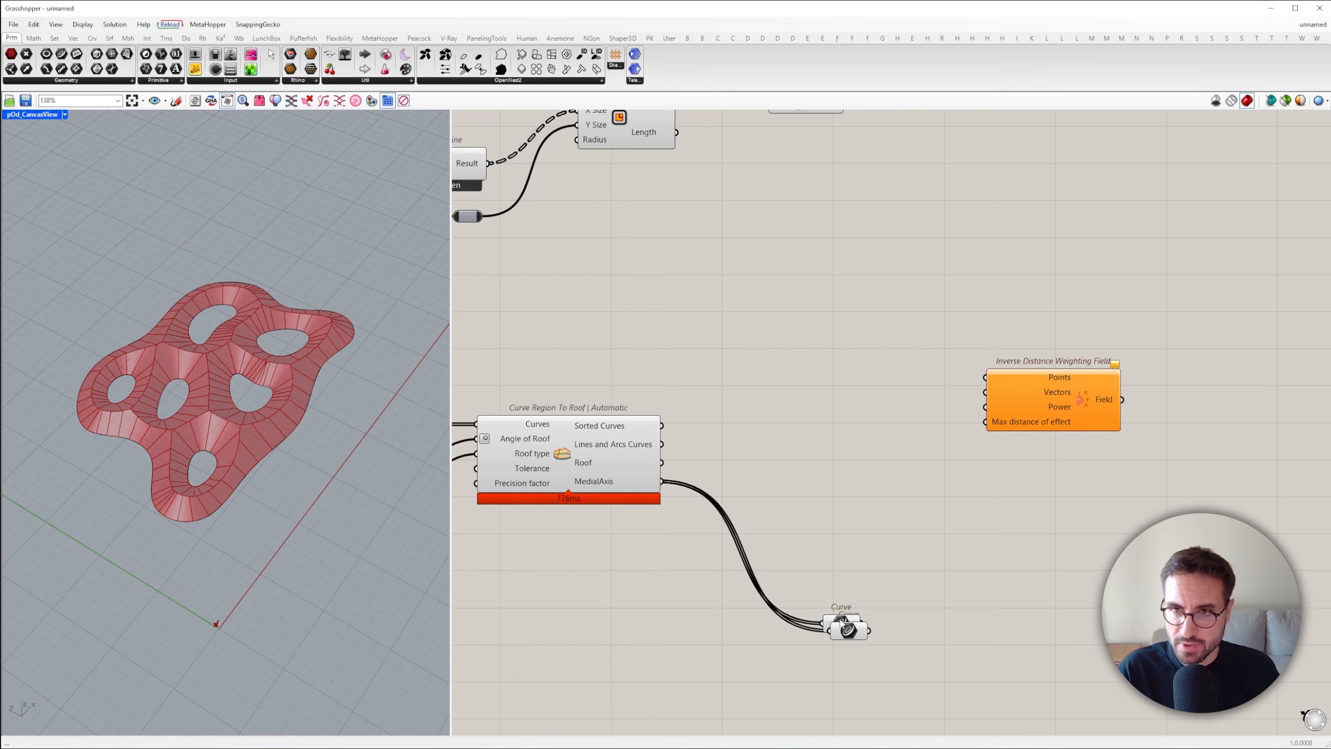
pyautogui.moveTo(841, 624); pyautogui.dragTo(838, 429)
pyautogui.moveTo(948, 432); pyautogui.dragTo(847, 422, button='right')
pyautogui.doubleClick(846, 423)
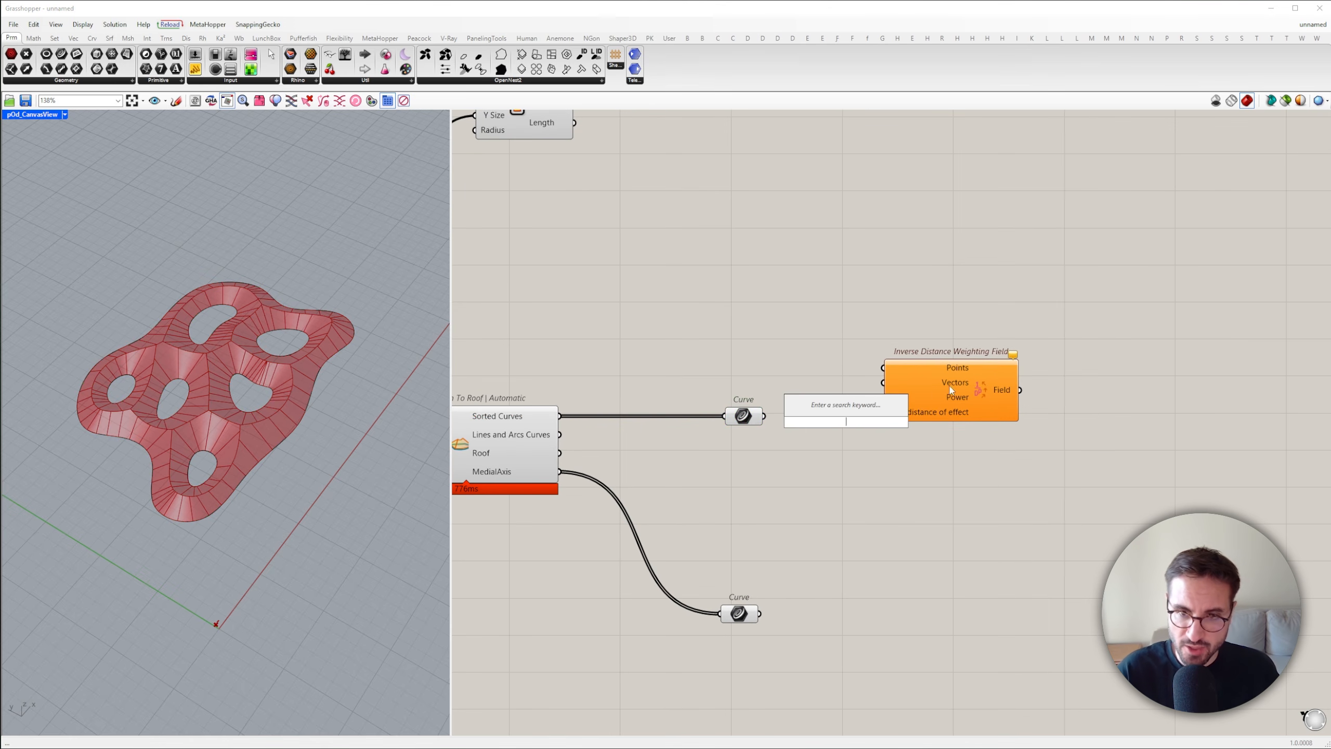
# Move the Inverse Distance Weighting Field component farther away to free canvas space beside the Curve parameters
pyautogui.moveTo(938, 398); pyautogui.dragTo(1192, 507)
pyautogui.scroll(-5, 909, 421)
pyautogui.click(866, 446)
pyautogui.scroll(5, 865, 443)
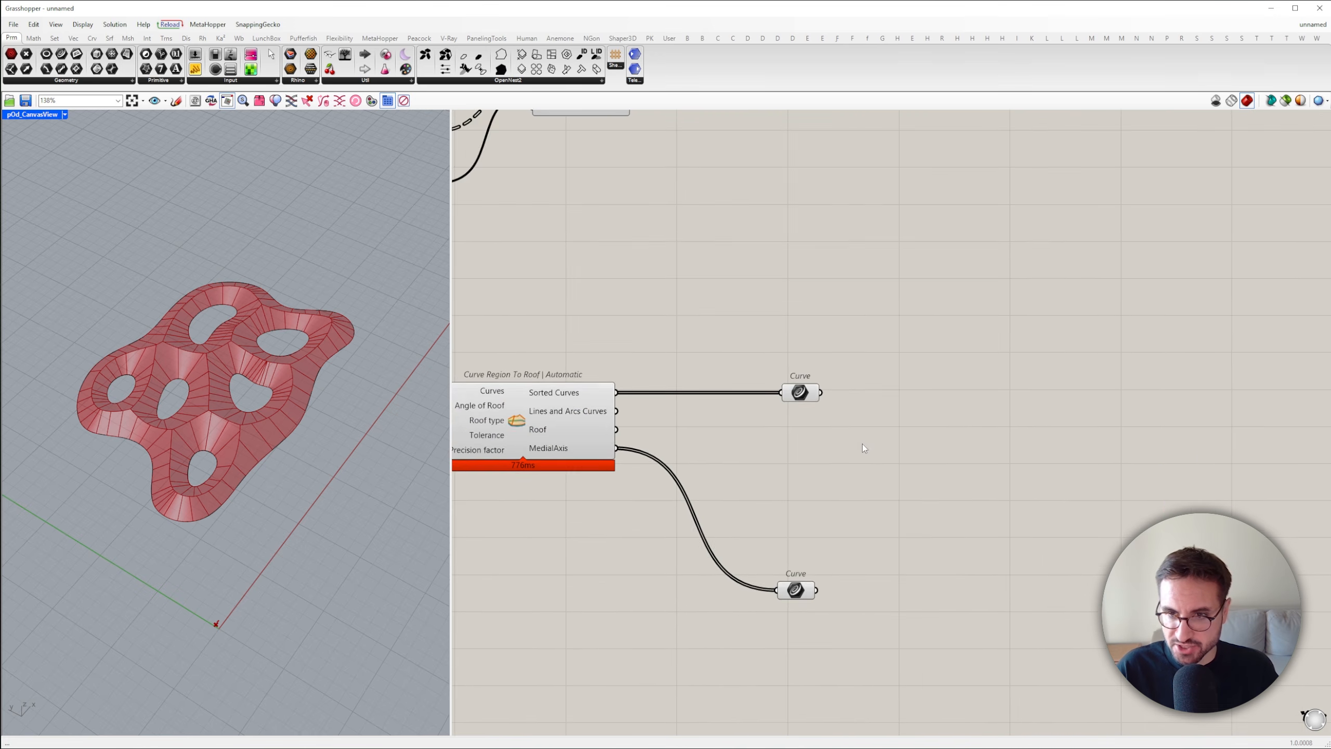
pyautogui.moveTo(863, 448); pyautogui.dragTo(804, 423, button='right')
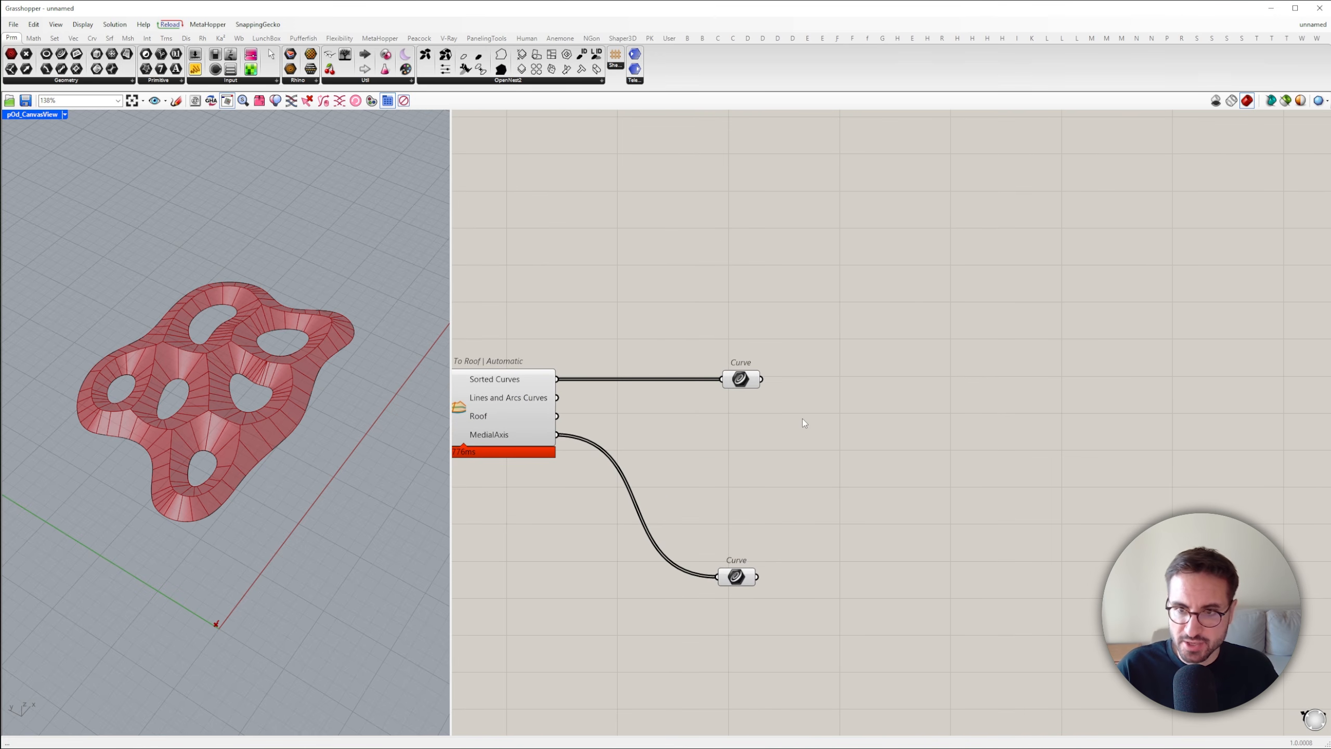
# Add a Sort List component, connect the sorted Curve parameter to its Values A input, and place it in line with that parameter
pyautogui.doubleClick(922, 401)
pyautogui.write('sort')
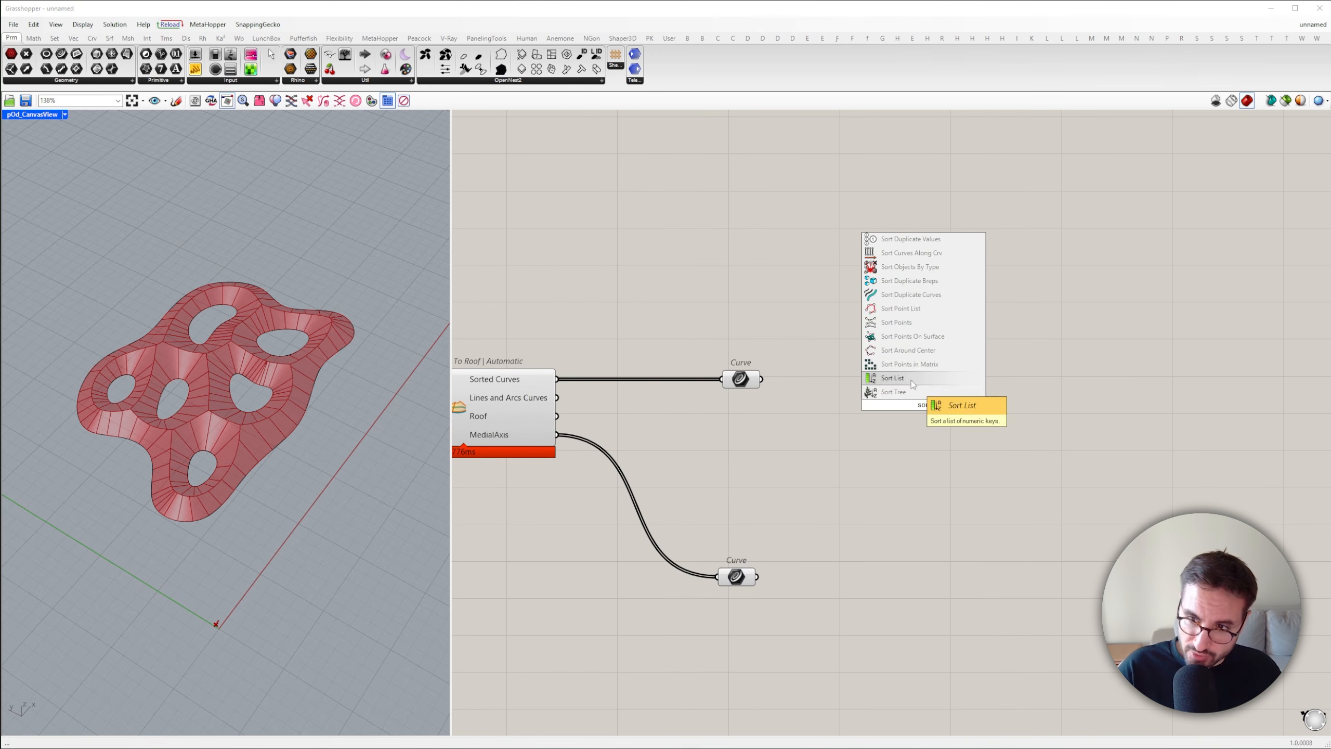
pyautogui.click(892, 378)
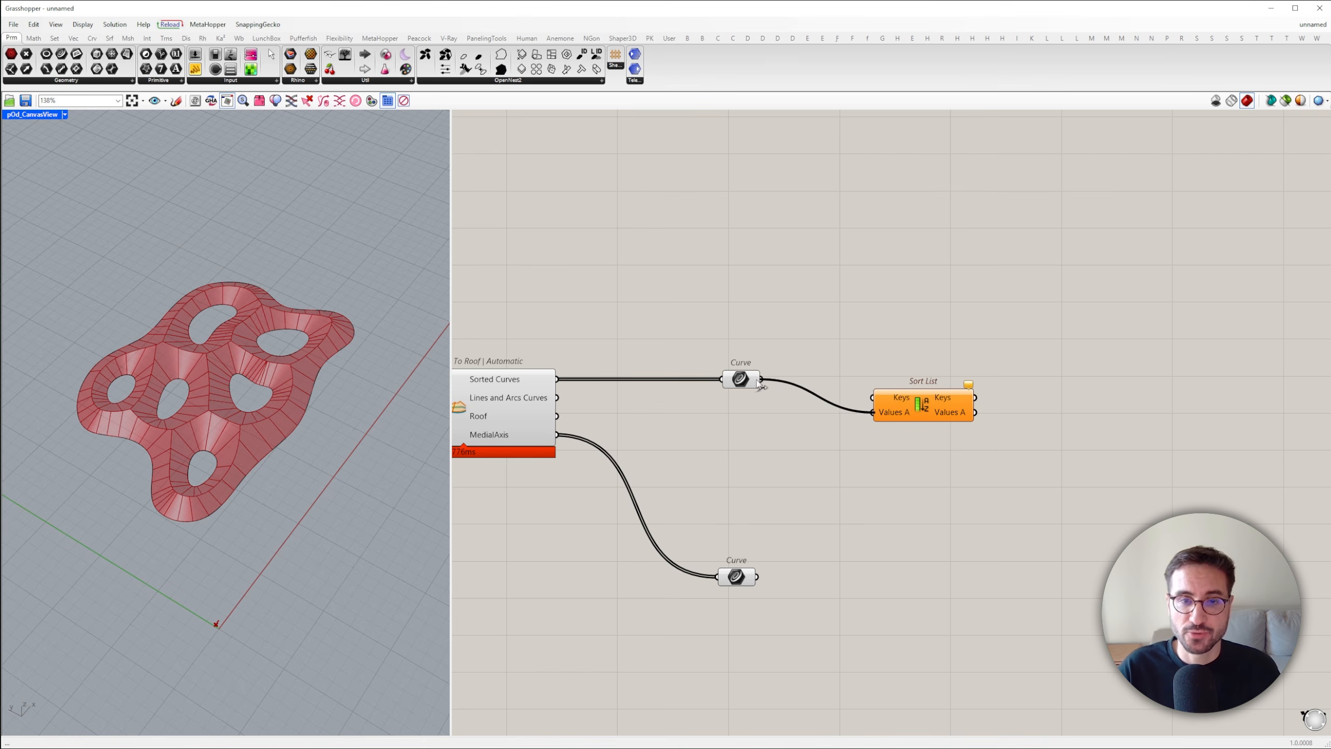
pyautogui.moveTo(923, 404); pyautogui.dragTo(1157, 371)
# Add an Area component and connect the sorted Curve parameter to its Geometry input
pyautogui.doubleClick(774, 319)
pyautogui.write('a')
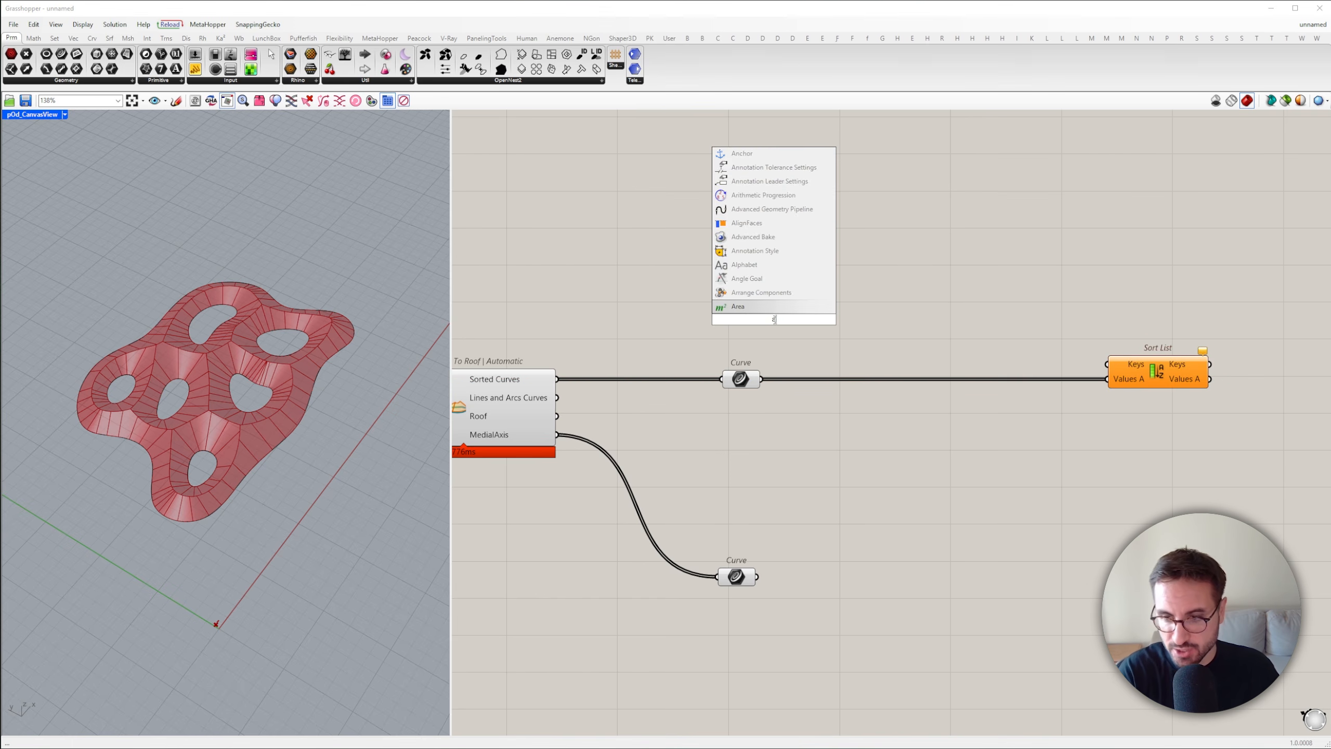
pyautogui.write('rea')
pyautogui.click(743, 307)
pyautogui.moveTo(761, 379); pyautogui.dragTo(721, 319)
pyautogui.moveTo(811, 318); pyautogui.dragTo(893, 323)
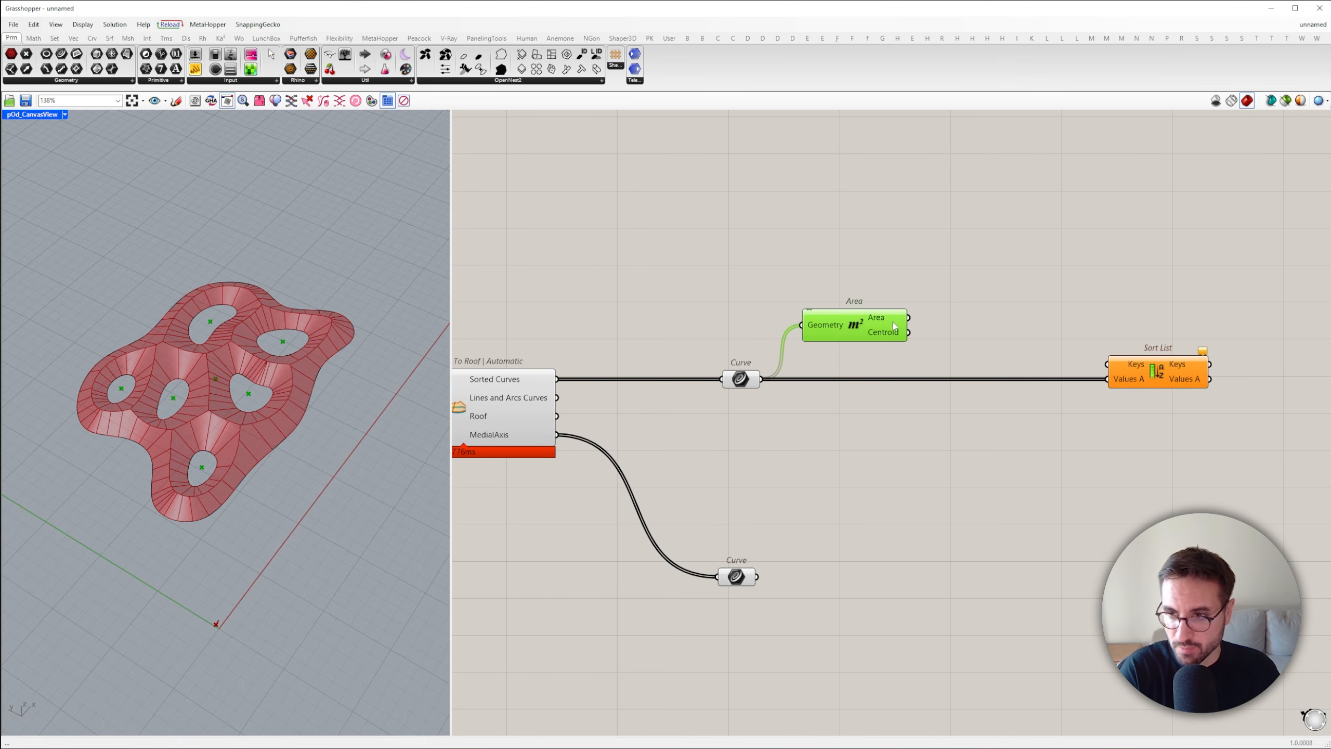
# Connect the Area output to the Sort List Keys input and move Sort List closer to the Area component
pyautogui.moveTo(1100, 365); pyautogui.dragTo(1107, 365)
pyautogui.moveTo(1148, 370); pyautogui.dragTo(985, 369)
pyautogui.click(1035, 336)
pyautogui.moveTo(1056, 341); pyautogui.dragTo(872, 340, button='right')
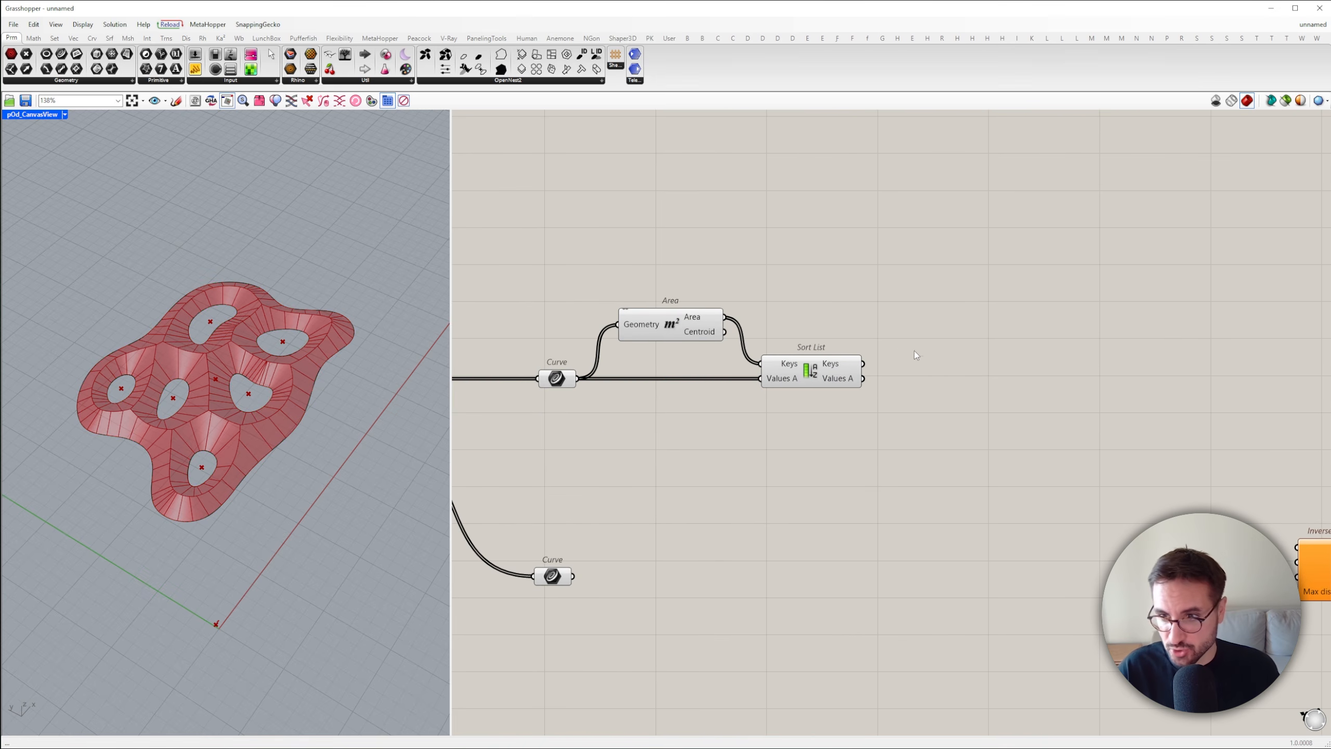
# Add a Cull Index component beyond Sort List and connect the sorted Values A output to its List input
pyautogui.doubleClick(957, 375)
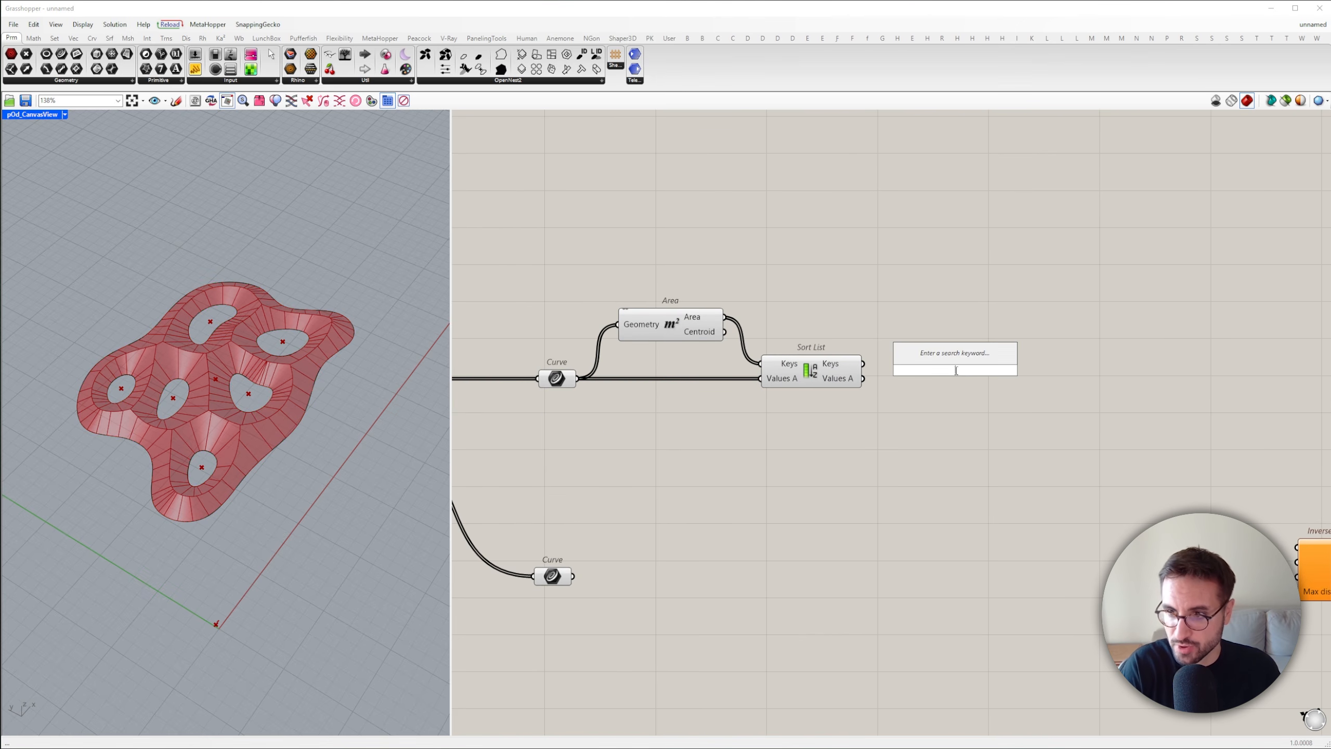
pyautogui.write('cull index')
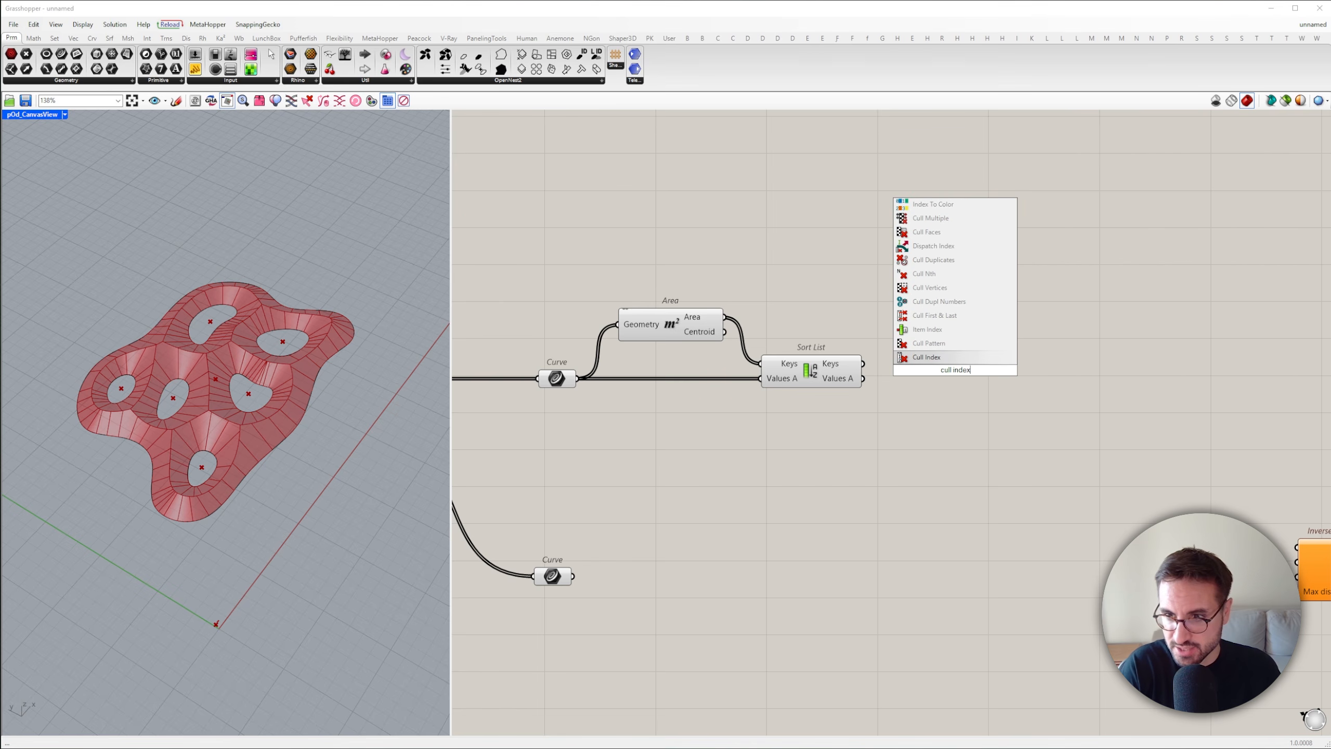
pyautogui.click(952, 358)
pyautogui.moveTo(918, 354); pyautogui.dragTo(1000, 377)
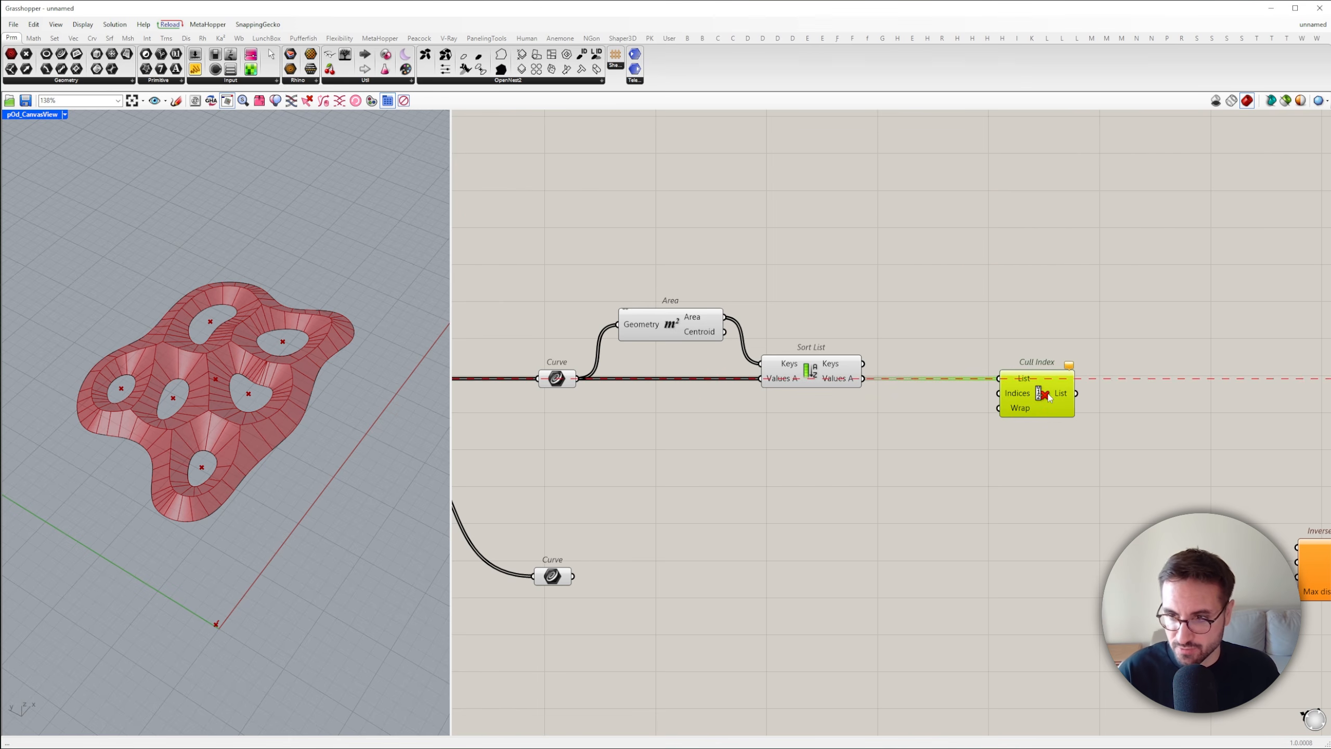
# Add a panel containing -1 and connect it to the Indices input of Cull Index
pyautogui.doubleClick(938, 435)
pyautogui.write('//-1')
pyautogui.press('Return')
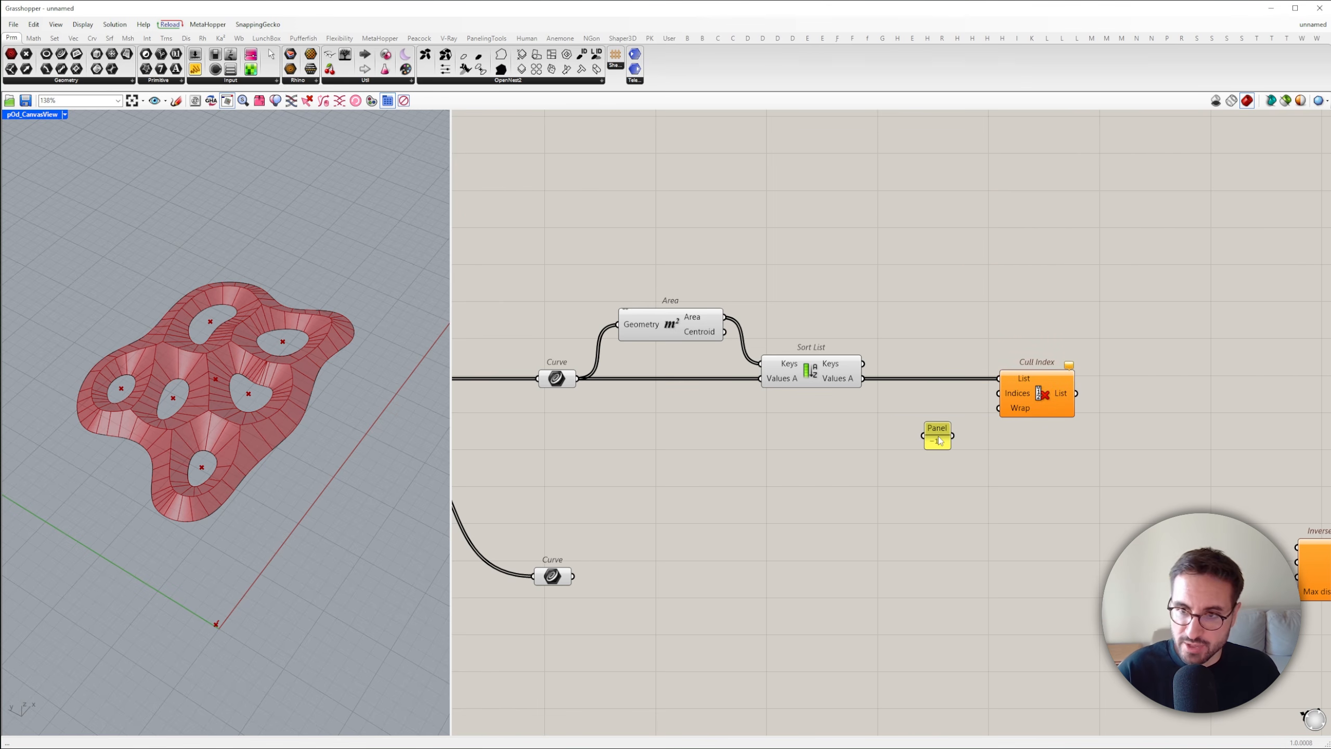
pyautogui.moveTo(990, 402); pyautogui.dragTo(991, 402)
pyautogui.click(1028, 397)
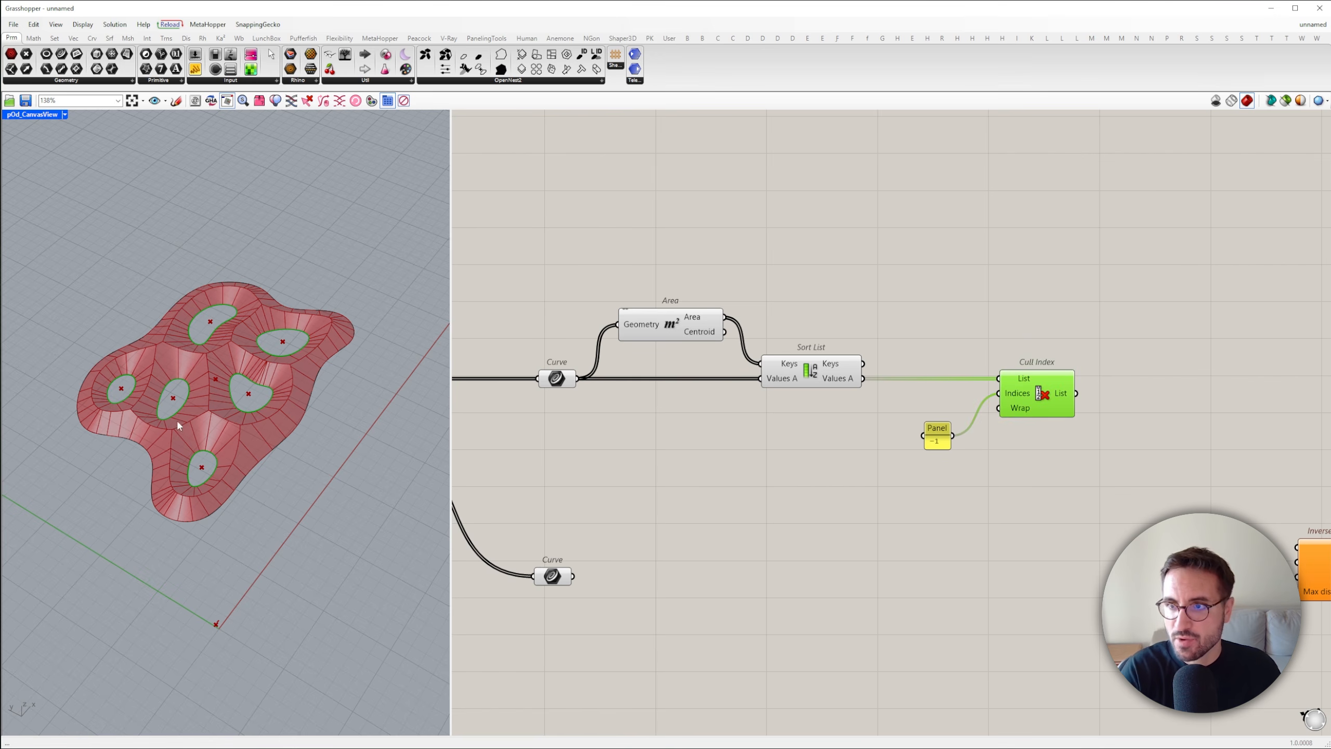
# Add a Merge component and connect the Cull Index list and the medial axis Curve parameter to its first two inputs
pyautogui.scroll(-2, 732, 462)
pyautogui.scroll(1, 1002, 451)
pyautogui.doubleClick(986, 464)
pyautogui.write('merg')
pyautogui.click(981, 423)
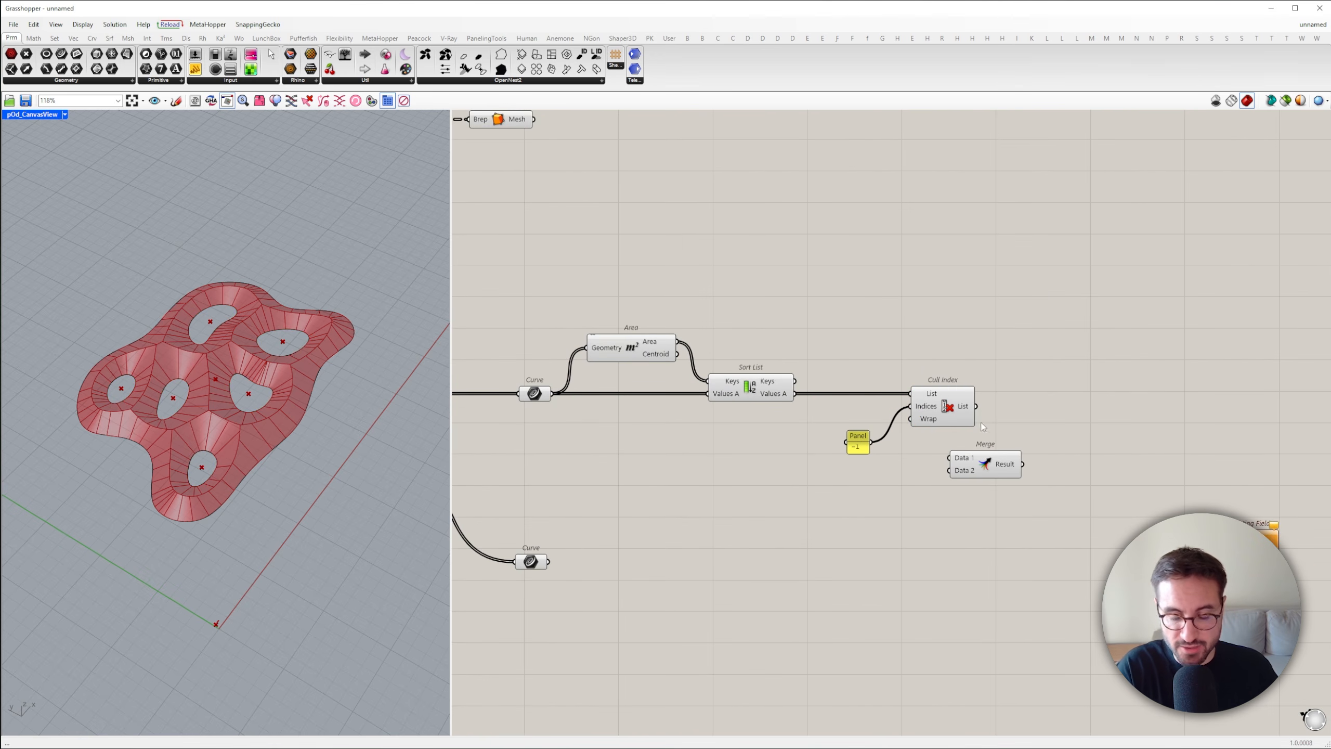
pyautogui.moveTo(957, 459); pyautogui.dragTo(951, 458)
pyautogui.moveTo(949, 470); pyautogui.dragTo(1074, 568)
pyautogui.moveTo(1074, 569); pyautogui.dragTo(852, 489, button='right')
# Position the Merge component in line with the medial axis curves and flatten its Result output
pyautogui.scroll(-5, 853, 490)
pyautogui.moveTo(915, 483); pyautogui.dragTo(1087, 498)
pyautogui.scroll(6, 901, 502)
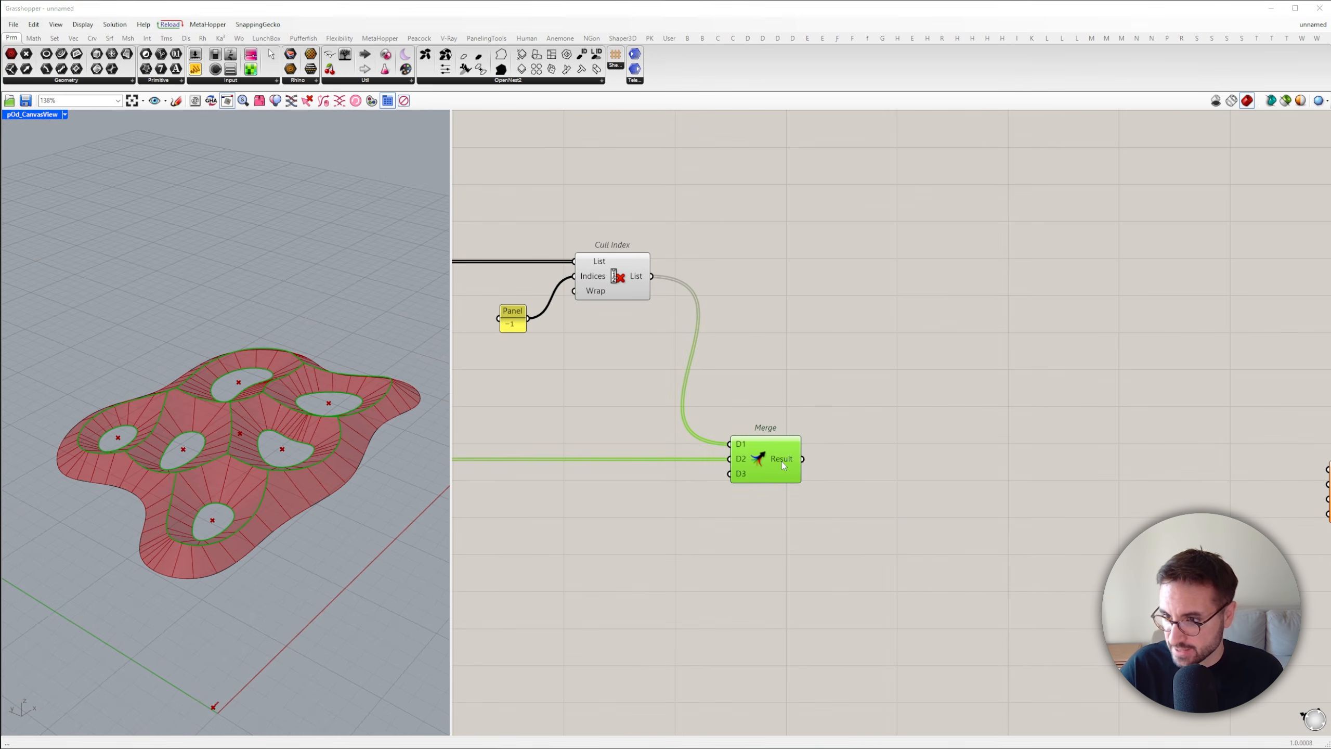
pyautogui.rightClick(782, 462)
pyautogui.click(827, 507)
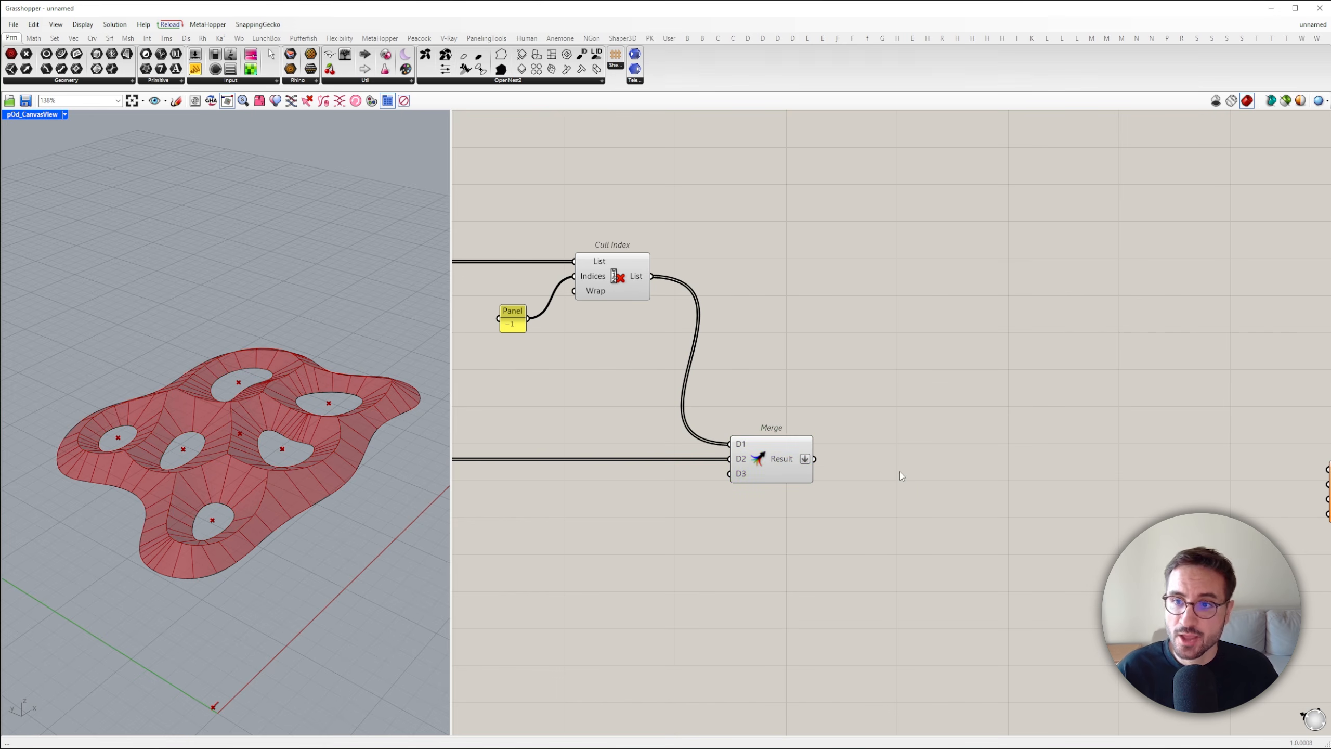
# Add a Project component that takes the merged curves as Geometry and an XY Plane as its projection plane
pyautogui.doubleClick(900, 472)
pyautogui.write('project')
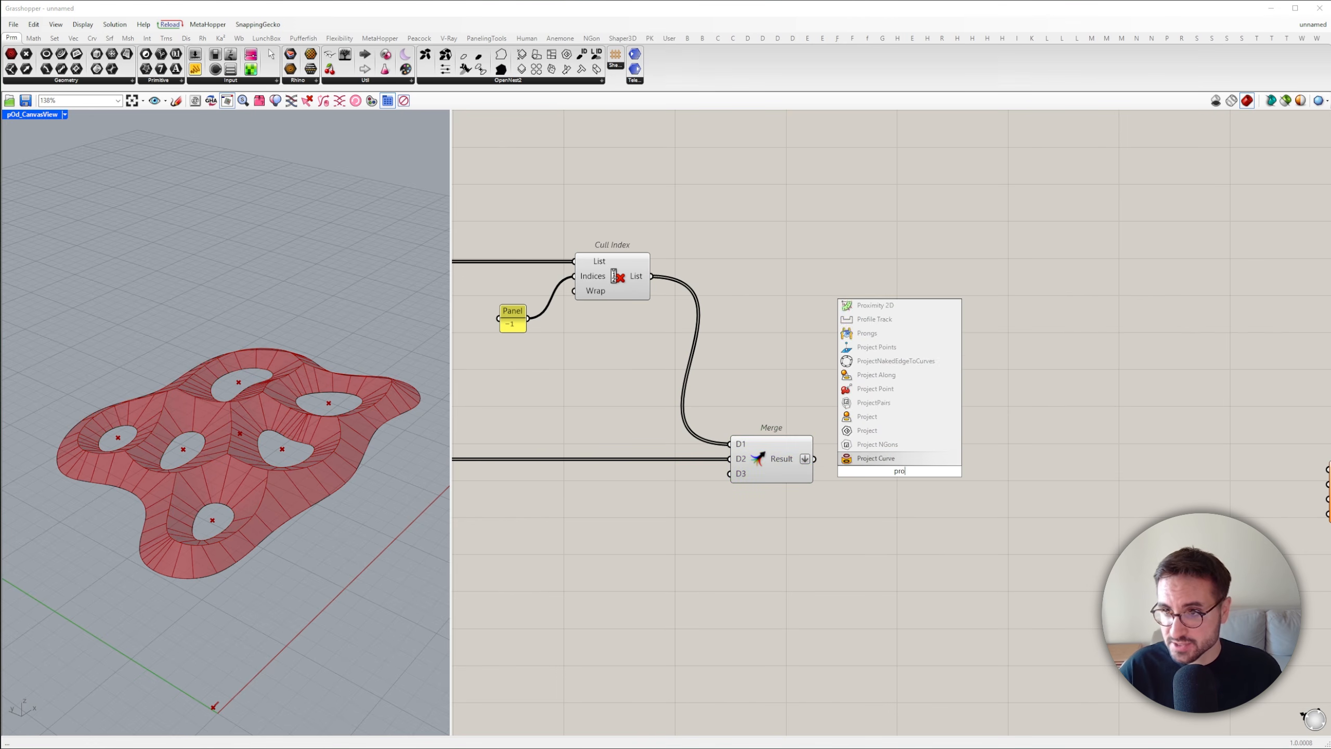
pyautogui.click(886, 417)
pyautogui.moveTo(815, 459); pyautogui.dragTo(1030, 470)
pyautogui.doubleClick(935, 511)
pyautogui.write('xy')
pyautogui.press('Return')
# Add a Divide Curve component fed by the projected geometry, and space it and the weighting field component farther along the canvas
pyautogui.doubleClick(1189, 394)
pyautogui.write('divide')
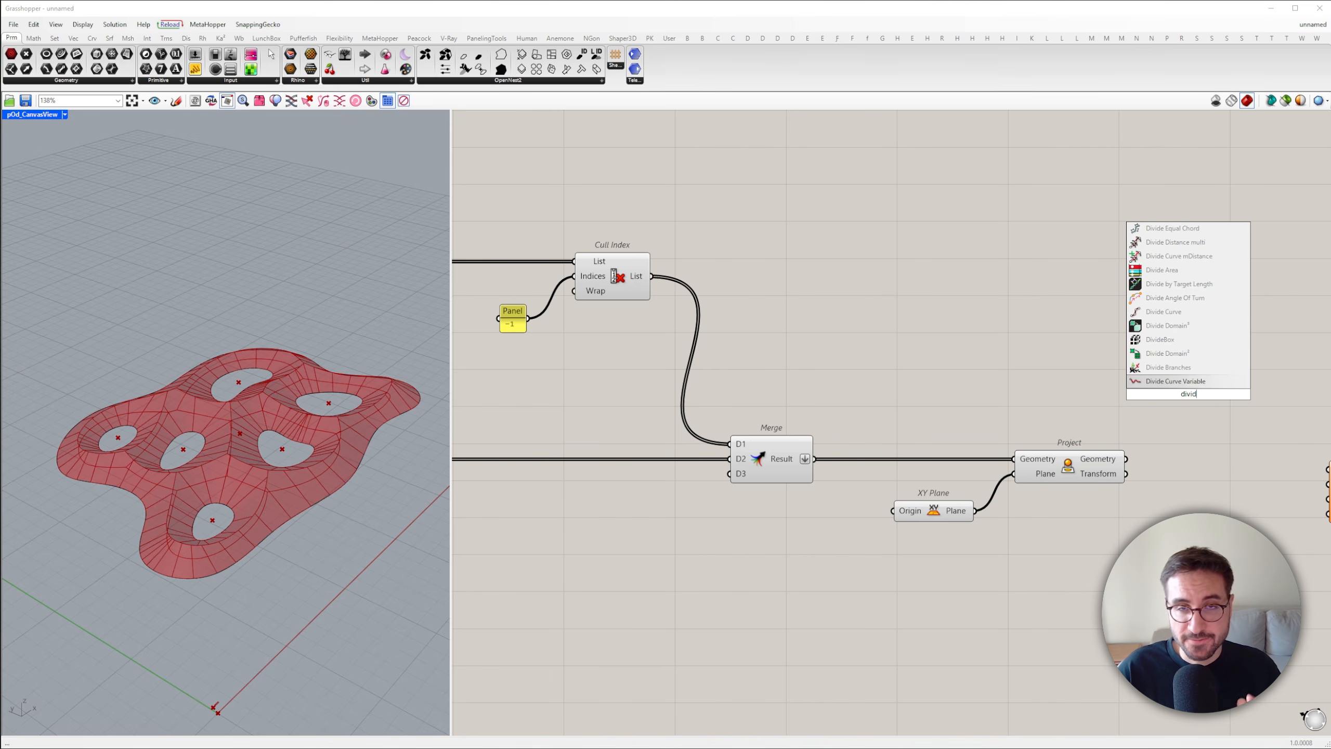
pyautogui.click(1180, 355)
pyautogui.moveTo(1189, 403); pyautogui.dragTo(850, 383, button='right')
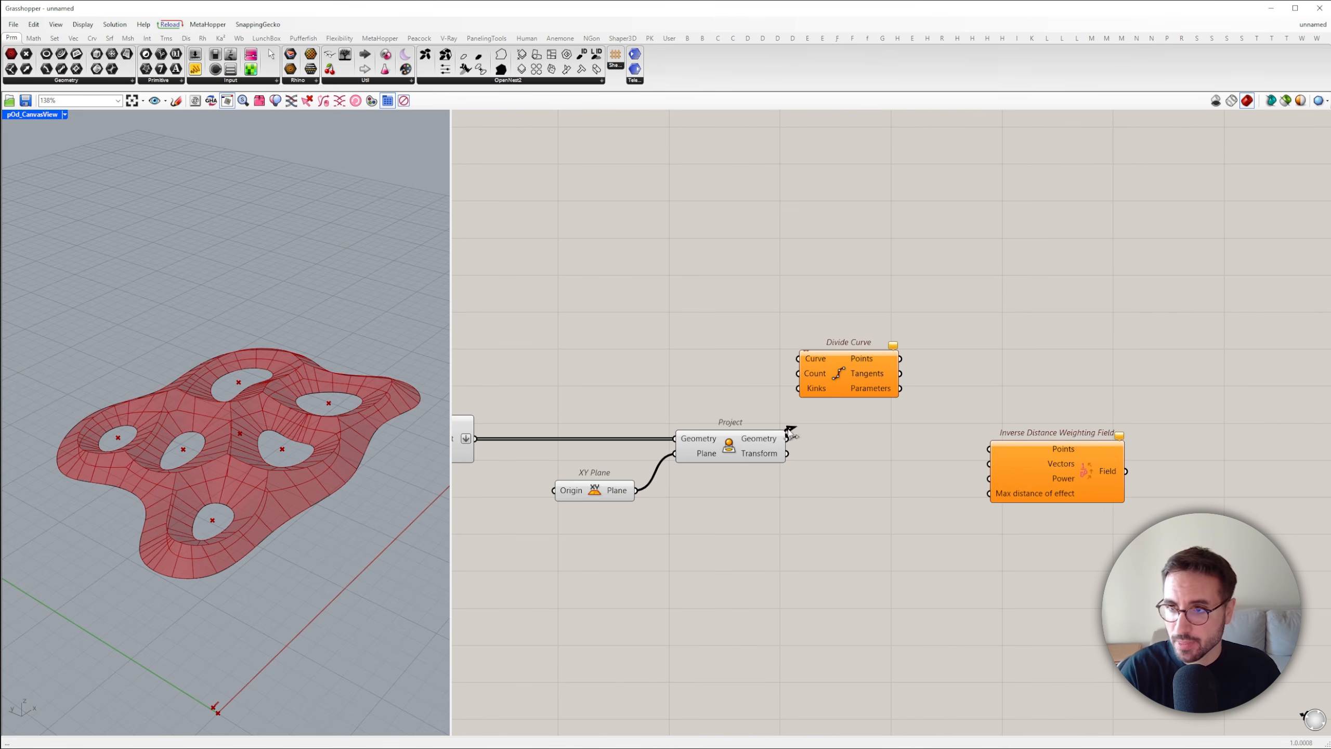
pyautogui.moveTo(804, 366); pyautogui.dragTo(805, 363)
pyautogui.moveTo(842, 370); pyautogui.dragTo(915, 448)
pyautogui.moveTo(1030, 462); pyautogui.dragTo(1271, 466)
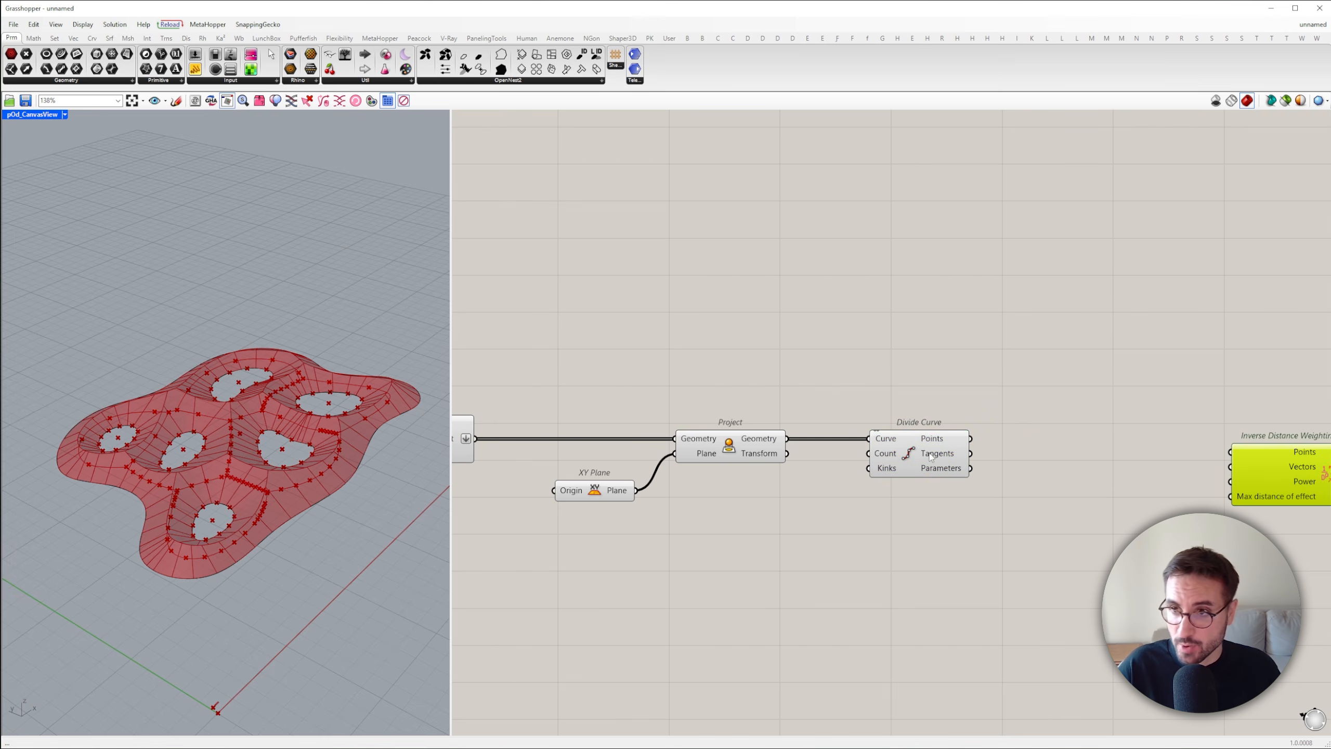
pyautogui.moveTo(928, 452); pyautogui.dragTo(1050, 452)
# Add a number slider ranging from 0 to 100, set it to 80, and connect it to the Divide Curve Count input
pyautogui.click(893, 502)
pyautogui.doubleClick(895, 505)
pyautogui.write('0<100')
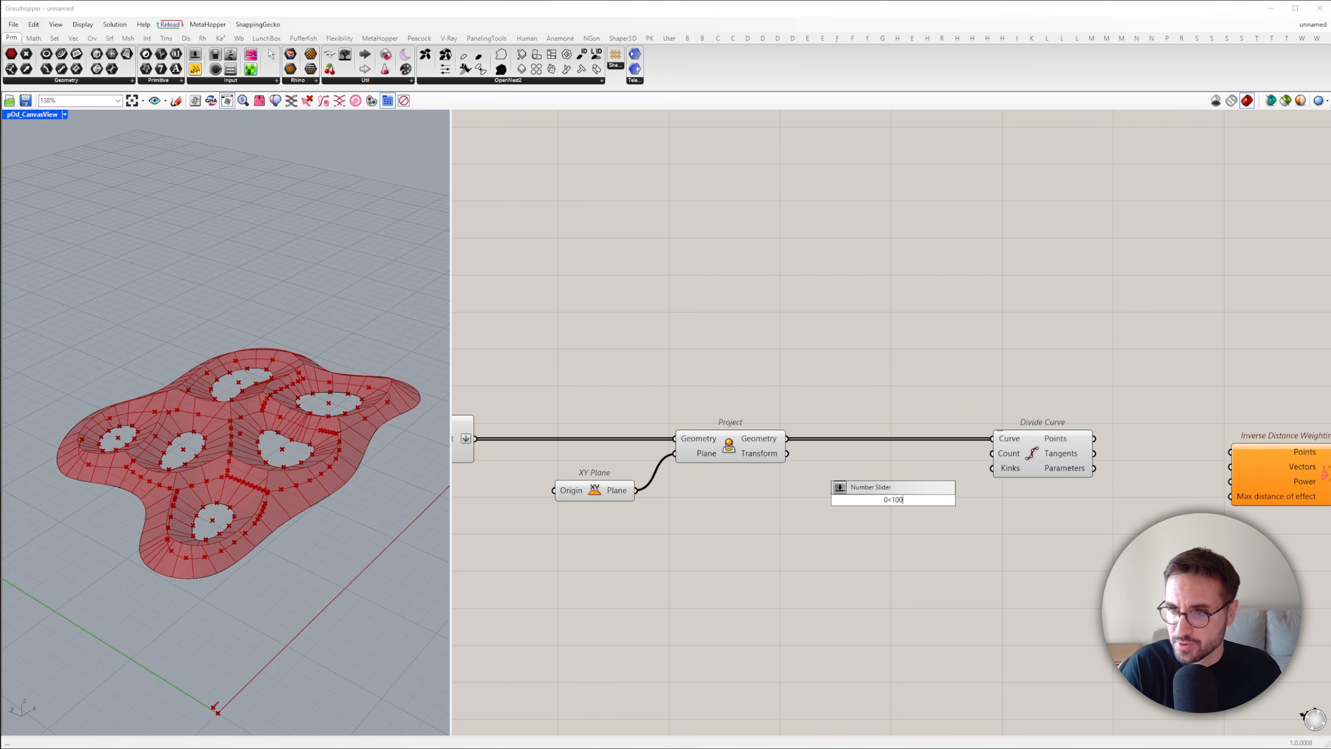
pyautogui.press('Return')
pyautogui.doubleClick(893, 498)
pyautogui.write('80')
pyautogui.press('Return')
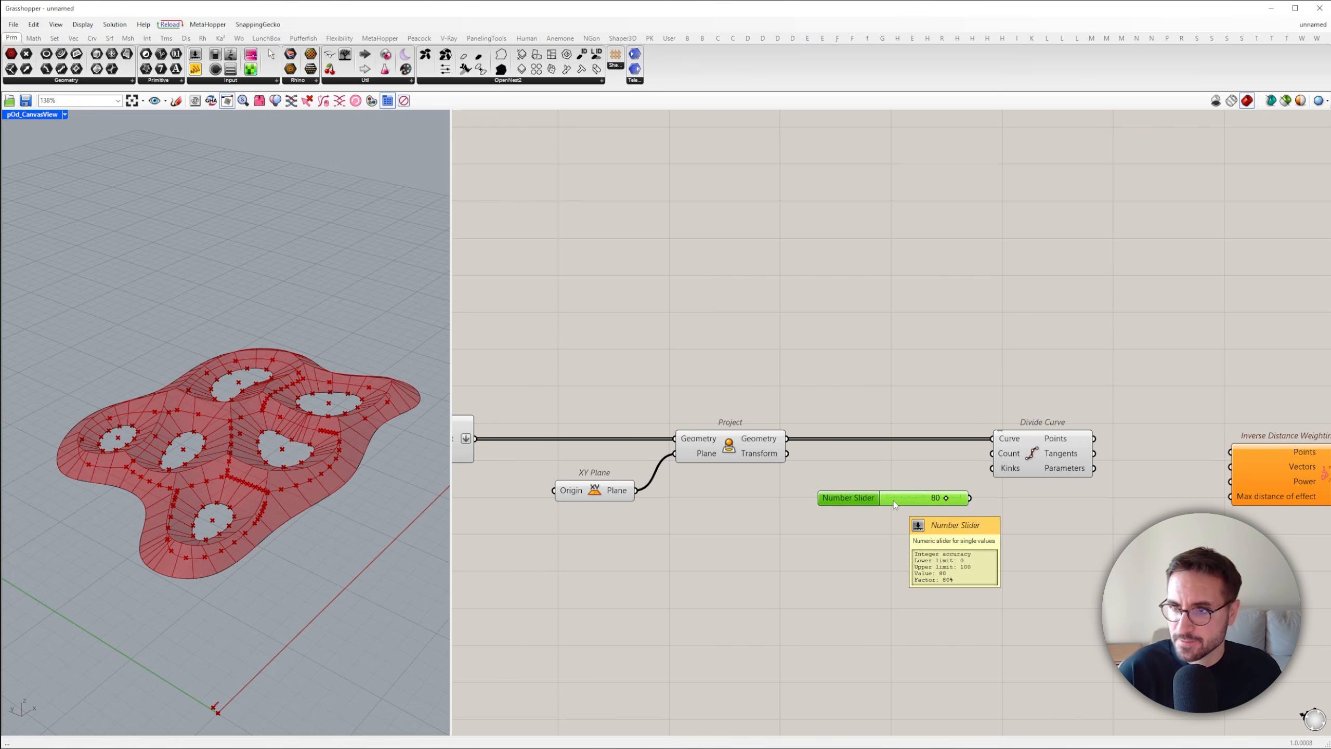
pyautogui.moveTo(986, 459); pyautogui.dragTo(991, 455)
# Flatten Divide Curve's Points and Tangents outputs and connect them to the Inverse Distance Weighting Field's Points and Vectors inputs
pyautogui.click(1061, 453)
pyautogui.moveTo(1062, 452); pyautogui.dragTo(733, 476, button='right')
pyautogui.click(778, 475)
pyautogui.scroll(2, 770, 472)
pyautogui.rightClick(741, 452)
pyautogui.click(771, 494)
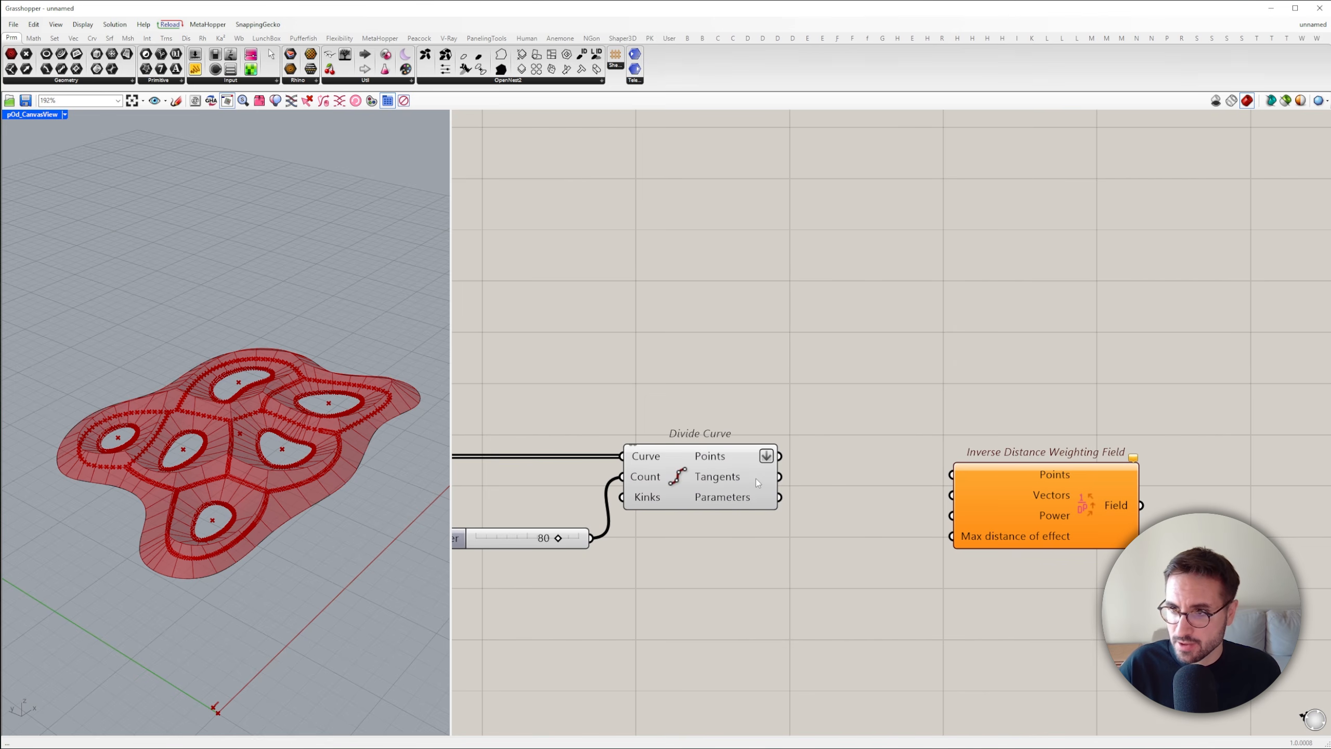
pyautogui.rightClick(756, 477)
pyautogui.click(784, 519)
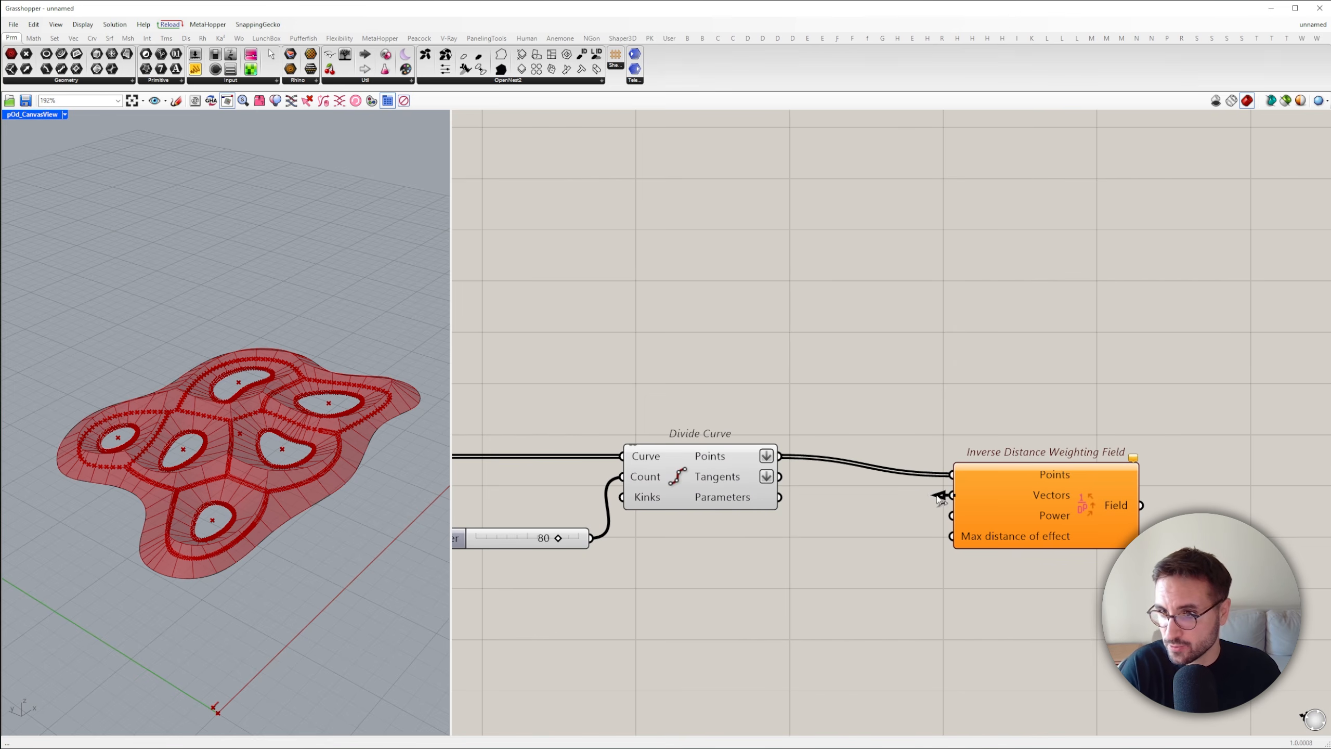
pyautogui.moveTo(937, 496); pyautogui.dragTo(1077, 491)
# Add a decimal number slider from 0 to 100.0, set it to 2.0, and connect it to the weighting field's Power input
pyautogui.scroll(-2, 928, 508)
pyautogui.doubleClick(958, 525)
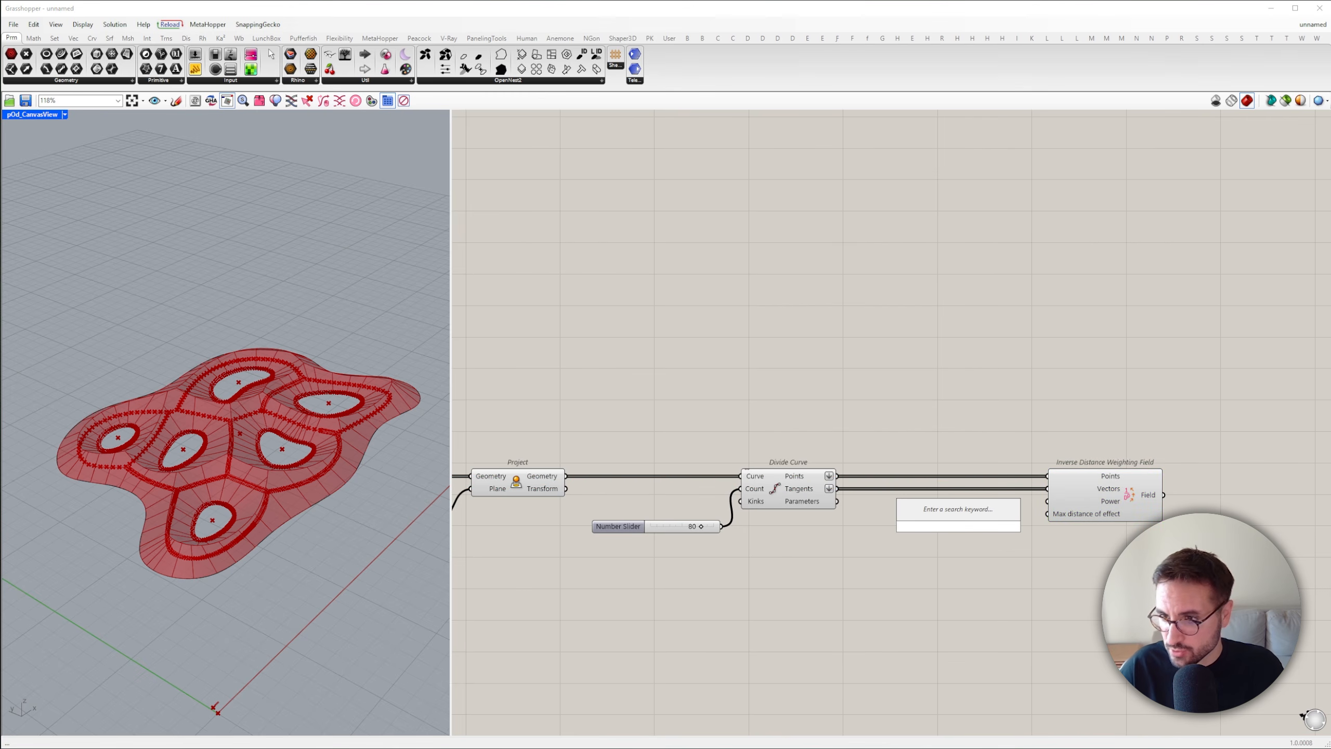
pyautogui.write('0<10')
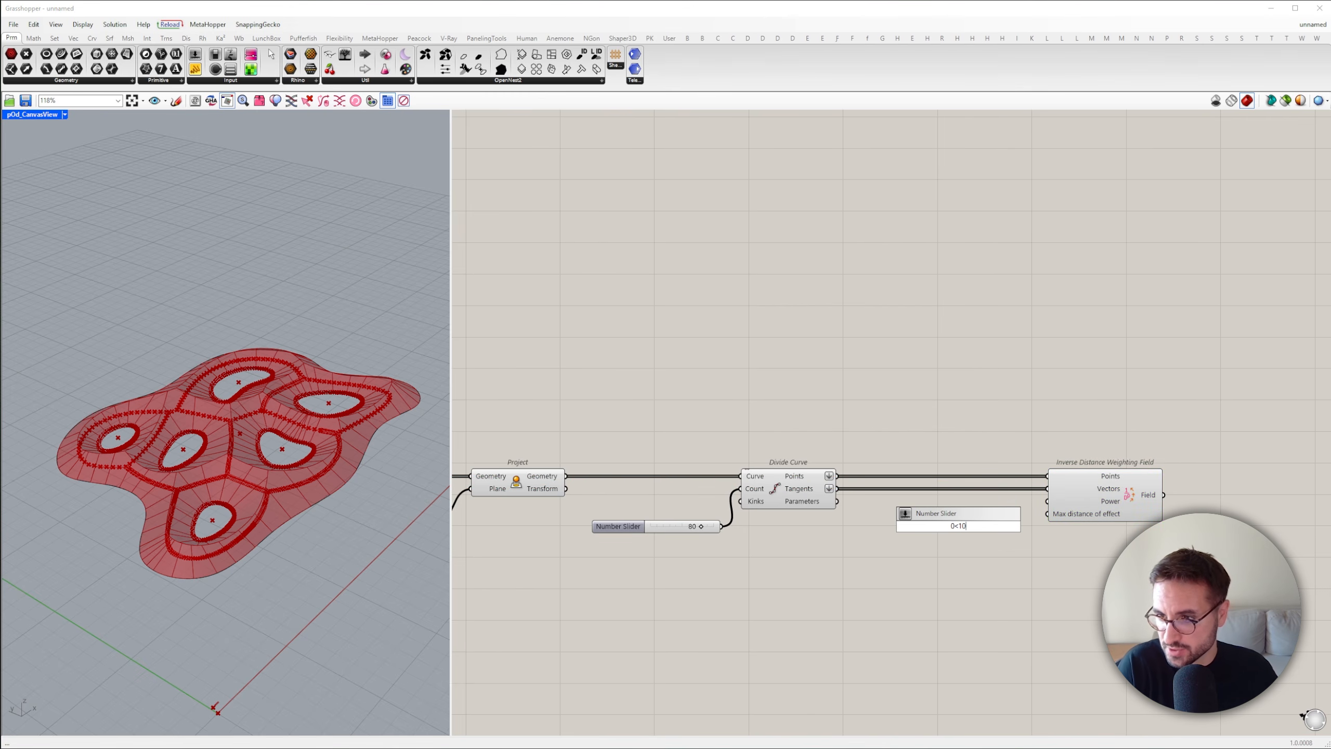
pyautogui.write('0.0')
pyautogui.press('Return')
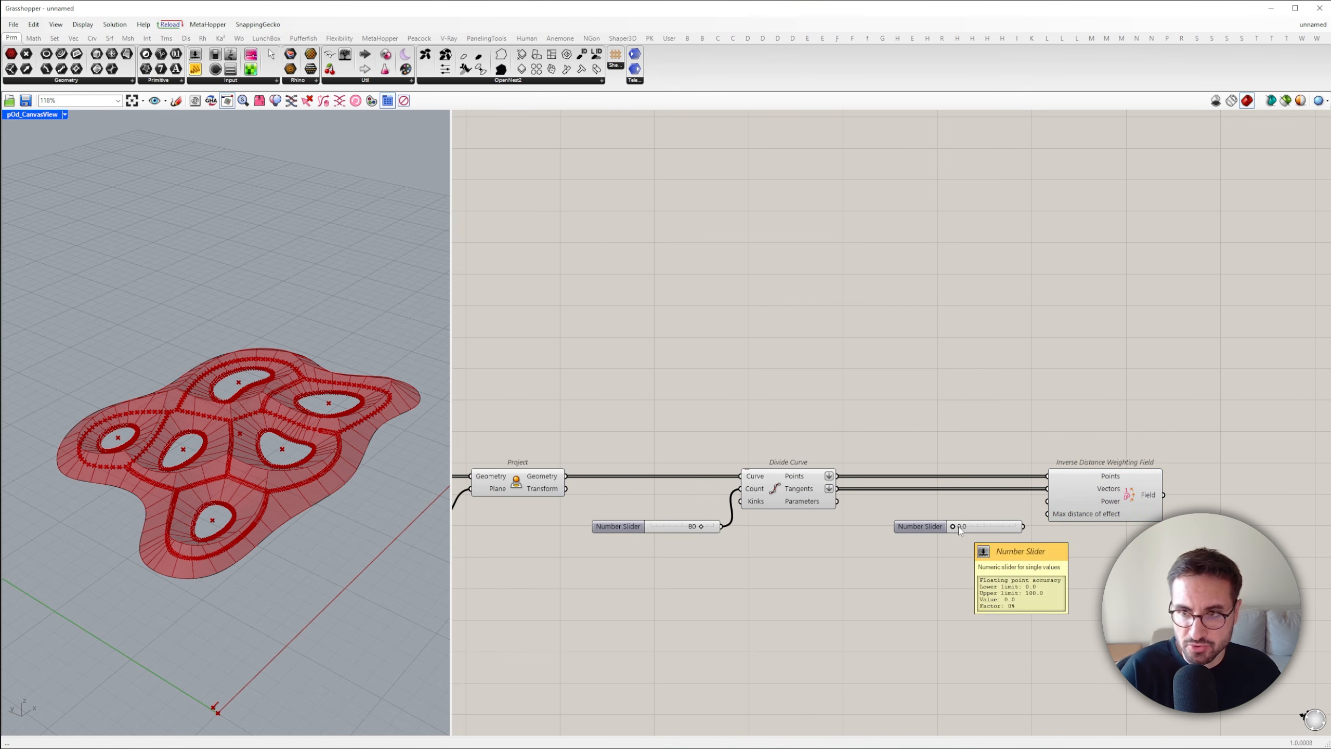
pyautogui.doubleClick(959, 526)
pyautogui.write('2')
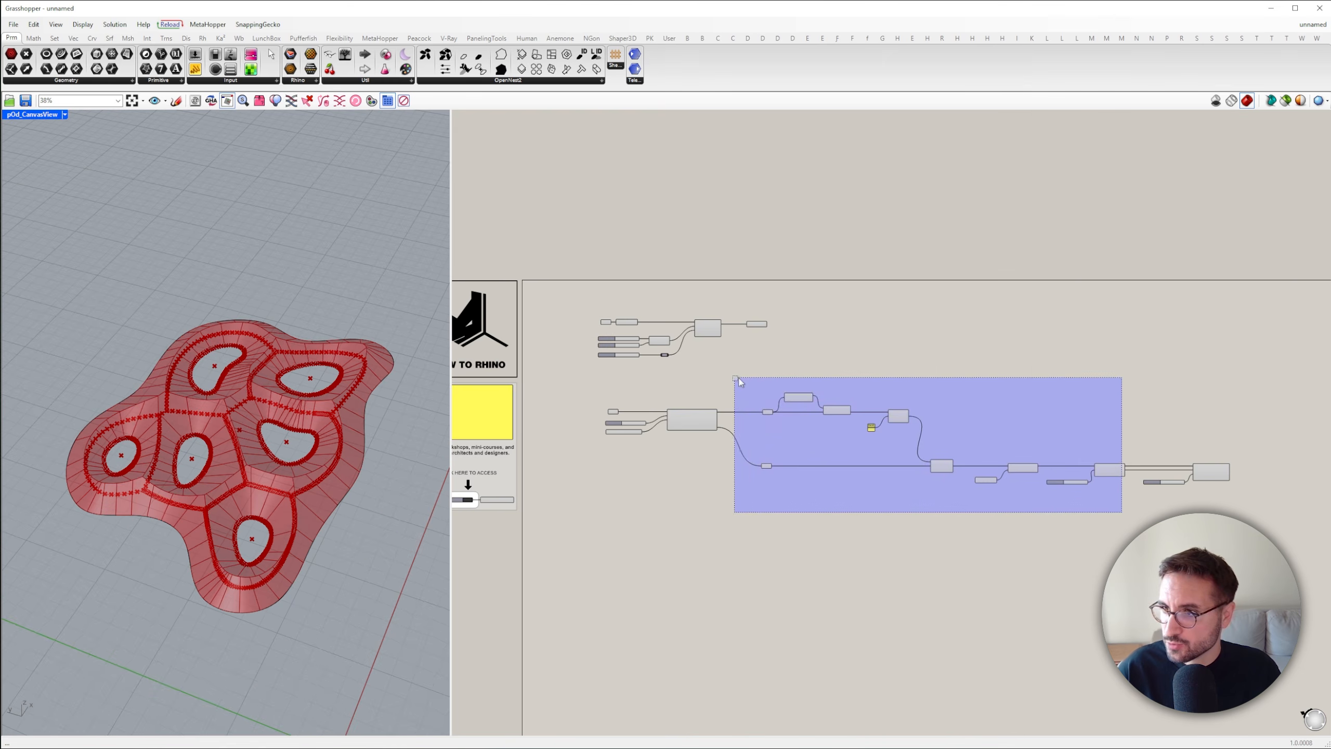
# Turn off the roof component's preview and add a Tensor Display component fed by the weighting field's Field output
pyautogui.rightClick(704, 381)
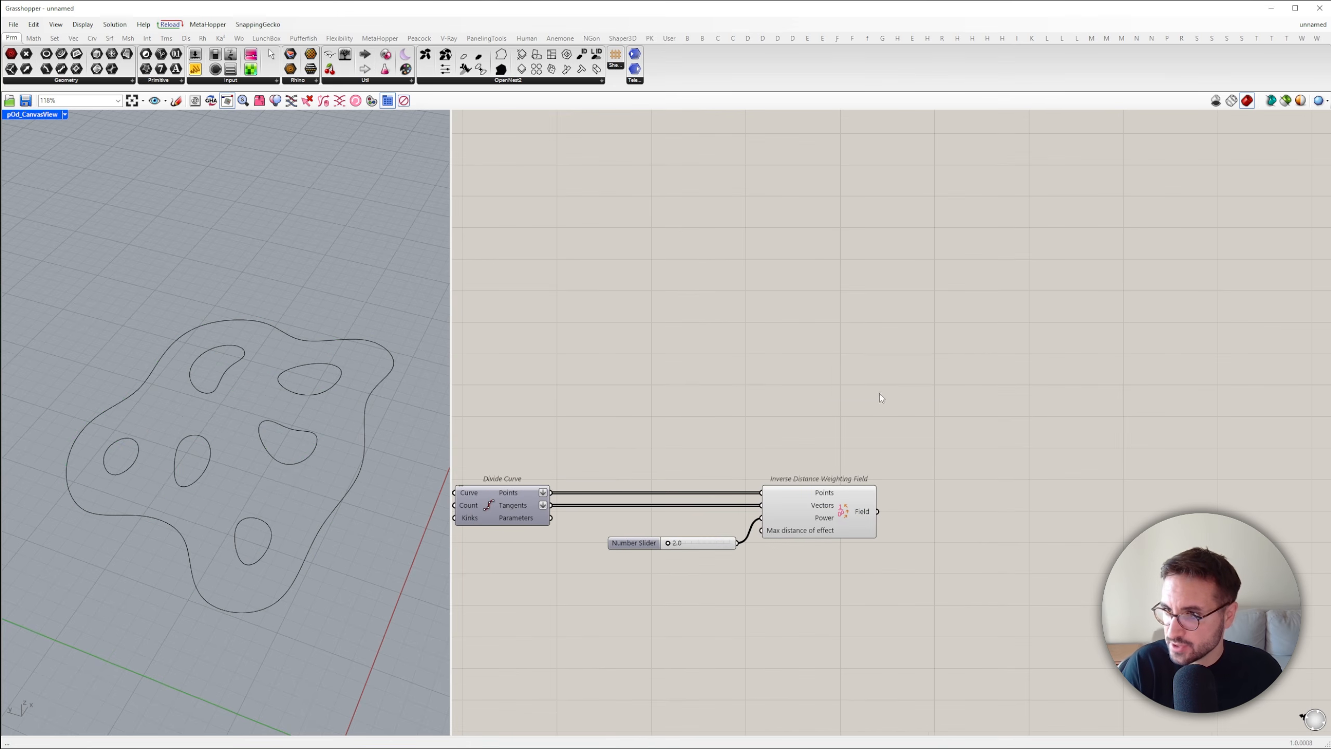
pyautogui.doubleClick(880, 394)
pyautogui.write('tenso')
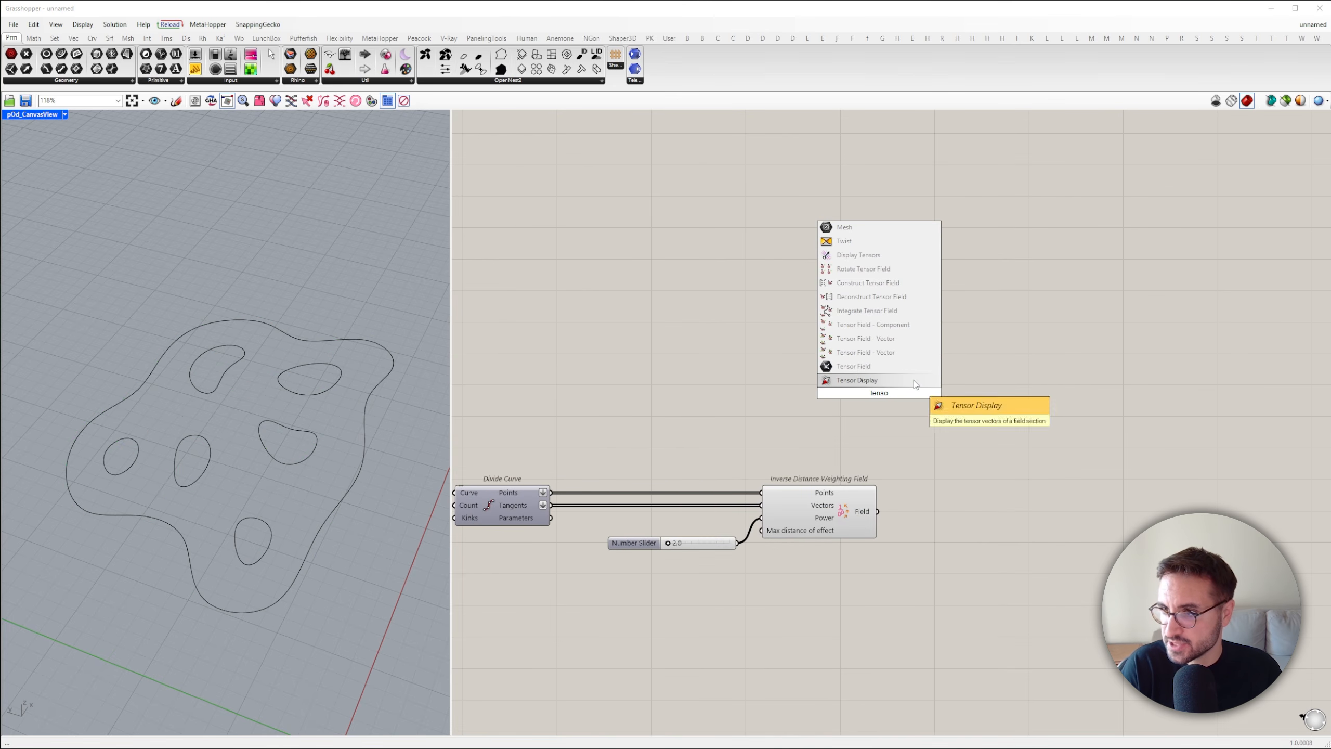
pyautogui.click(914, 383)
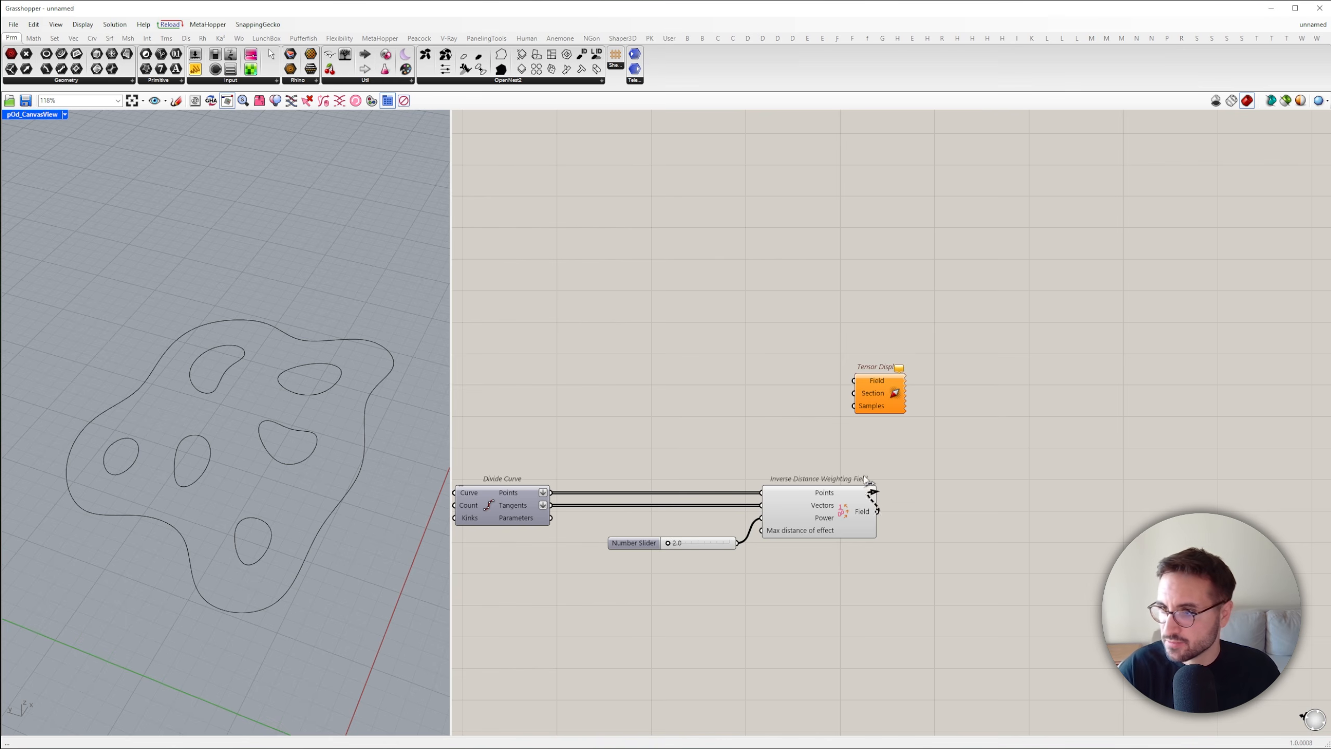
pyautogui.moveTo(871, 385); pyautogui.dragTo(1057, 262)
pyautogui.moveTo(863, 307); pyautogui.dragTo(1135, 399, button='right')
pyautogui.scroll(-4, 1017, 426)
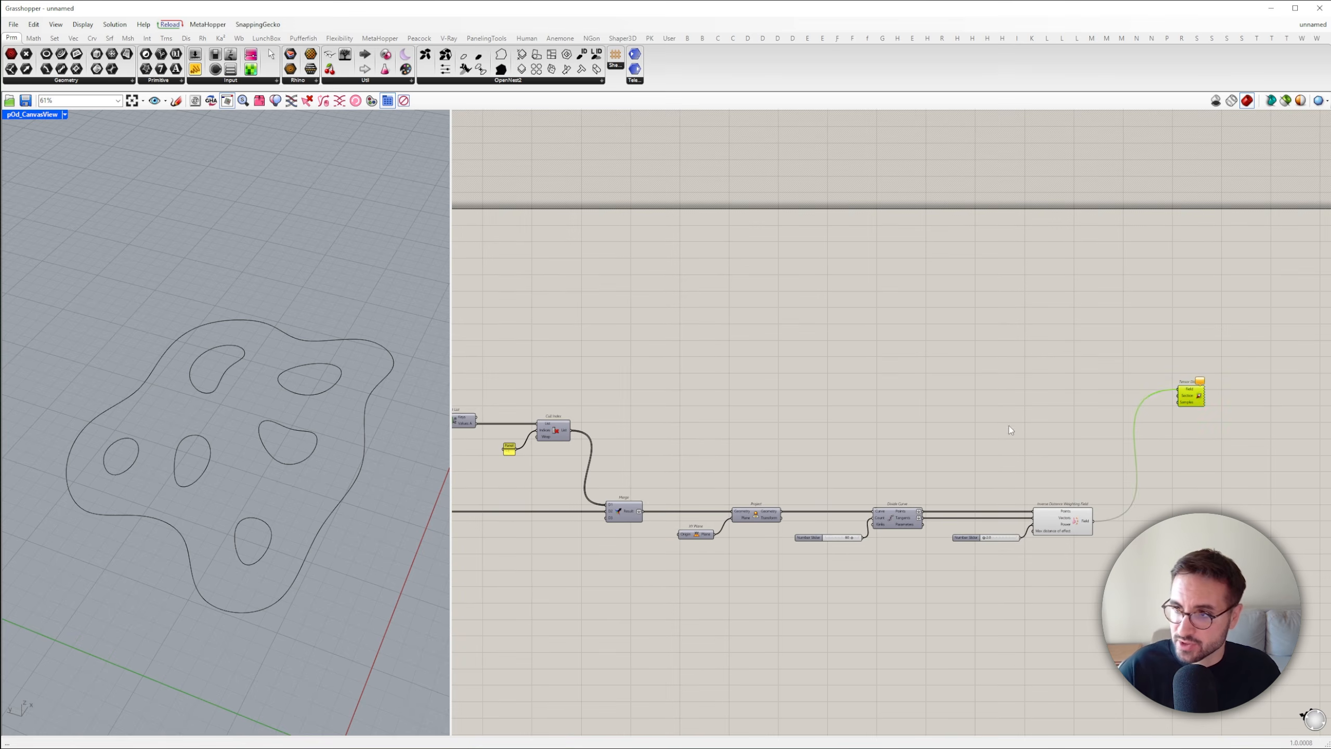
# Add a List Item component above Cull Index, fed by Sort List's Values A output and the -1 panel as its Index
pyautogui.click(1009, 426)
pyautogui.scroll(1, 653, 454)
pyautogui.scroll(1, 647, 455)
pyautogui.moveTo(508, 322); pyautogui.dragTo(706, 362, button='right')
pyautogui.doubleClick(706, 362)
pyautogui.write('list')
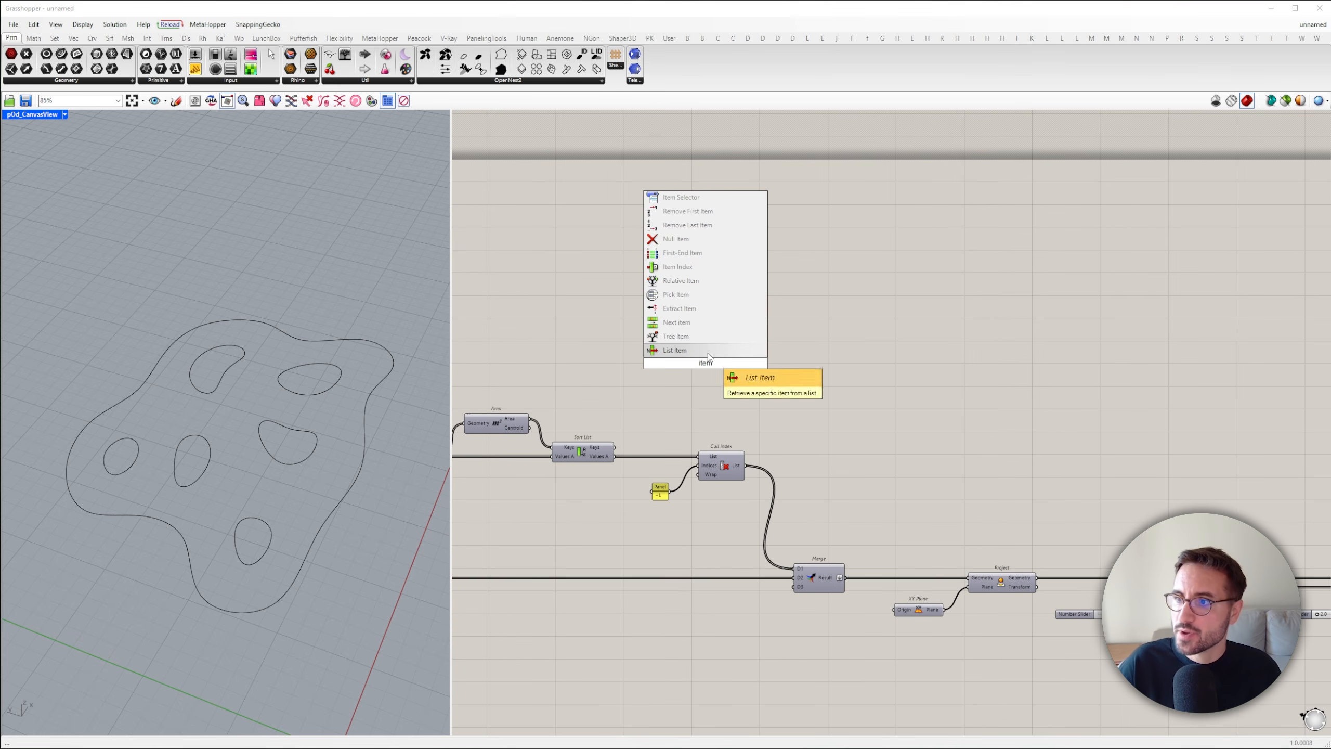
pyautogui.click(720, 351)
pyautogui.scroll(3, 684, 351)
pyautogui.moveTo(677, 350); pyautogui.dragTo(567, 516)
pyautogui.moveTo(655, 574); pyautogui.dragTo(677, 365)
pyautogui.moveTo(694, 367); pyautogui.dragTo(721, 415)
# Add a Bounding Box component around the List Item curve, place it near Tensor Display, and connect its Box output to the Section input
pyautogui.moveTo(850, 357); pyautogui.dragTo(825, 448, button='right')
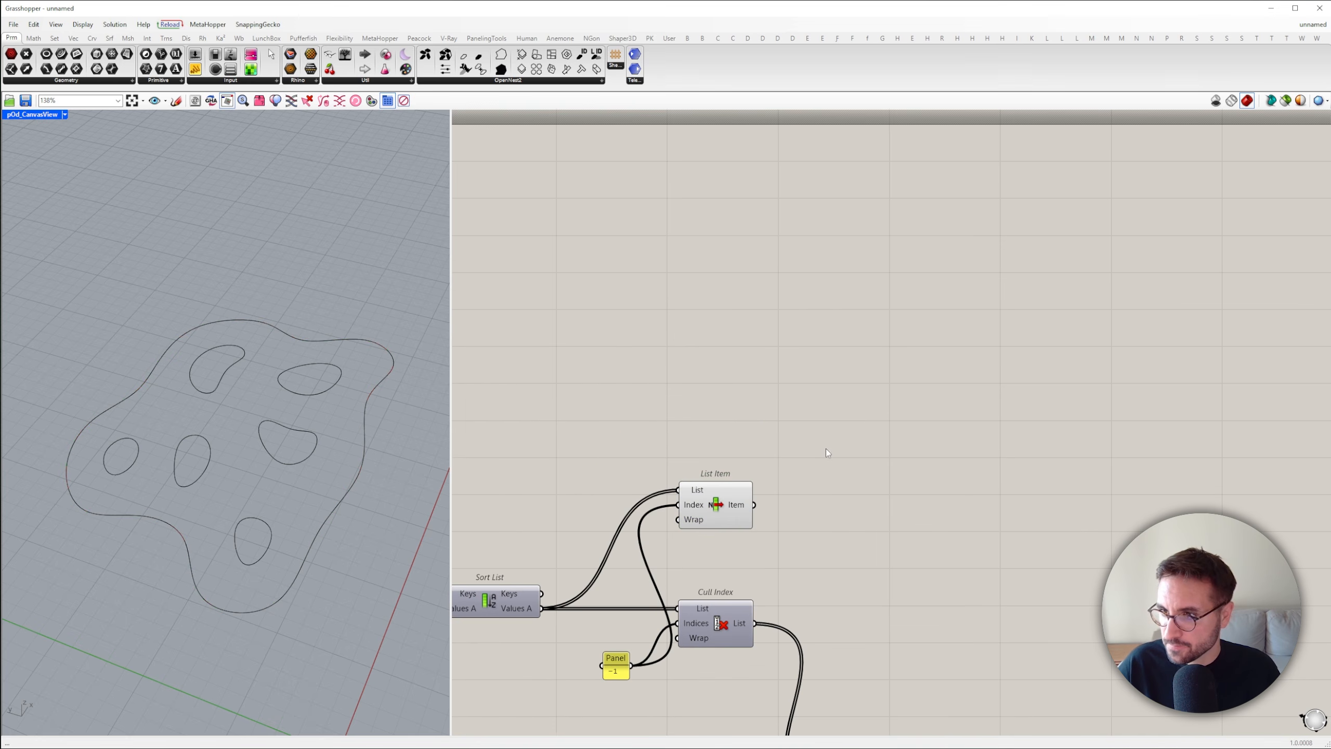
pyautogui.doubleClick(826, 448)
pyautogui.write('bounding')
pyautogui.press('Return')
pyautogui.moveTo(753, 504); pyautogui.dragTo(783, 441)
pyautogui.scroll(-4, 890, 485)
pyautogui.moveTo(825, 451); pyautogui.dragTo(1311, 511)
pyautogui.moveTo(1311, 513); pyautogui.dragTo(811, 472, button='right')
pyautogui.scroll(3, 764, 462)
pyautogui.moveTo(732, 442); pyautogui.dragTo(1121, 442)
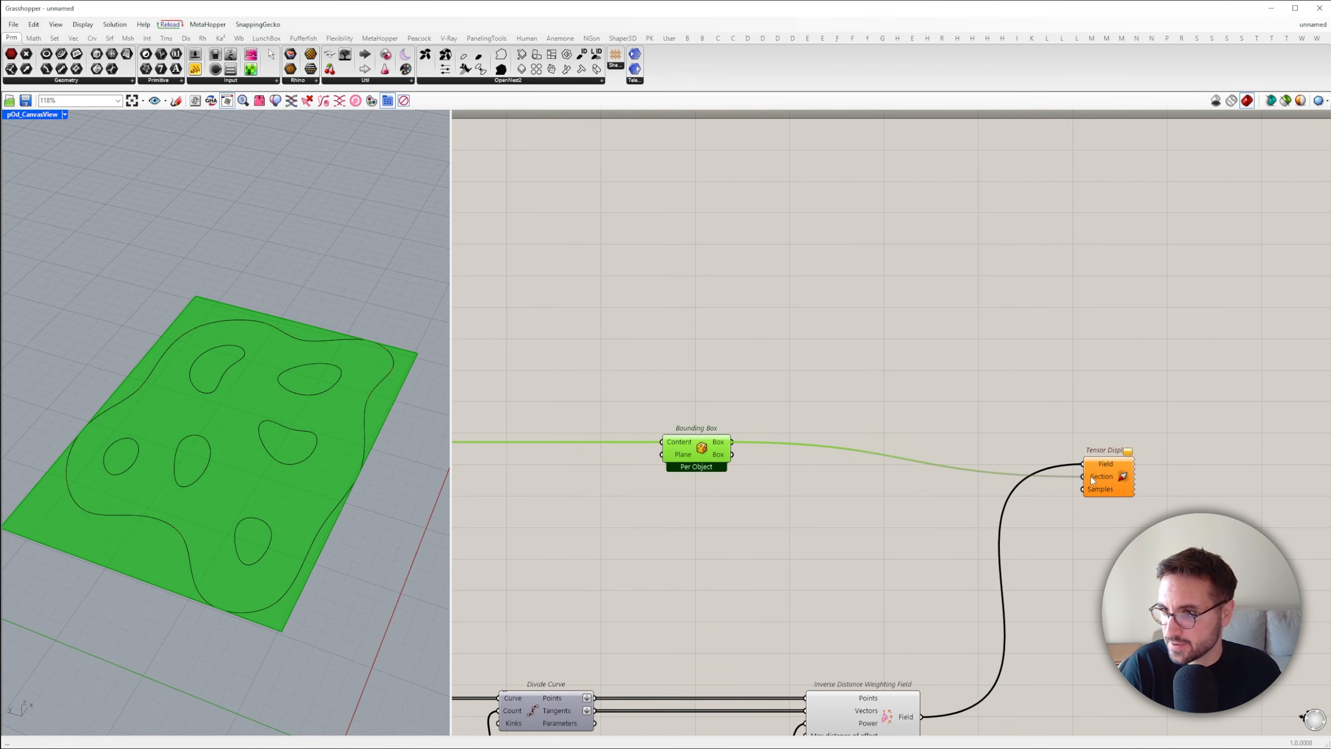
# Add a number slider below Tensor Display, connect it to the Samples input, and set it to 2819
pyautogui.doubleClick(1095, 504)
pyautogui.write('0<3000')
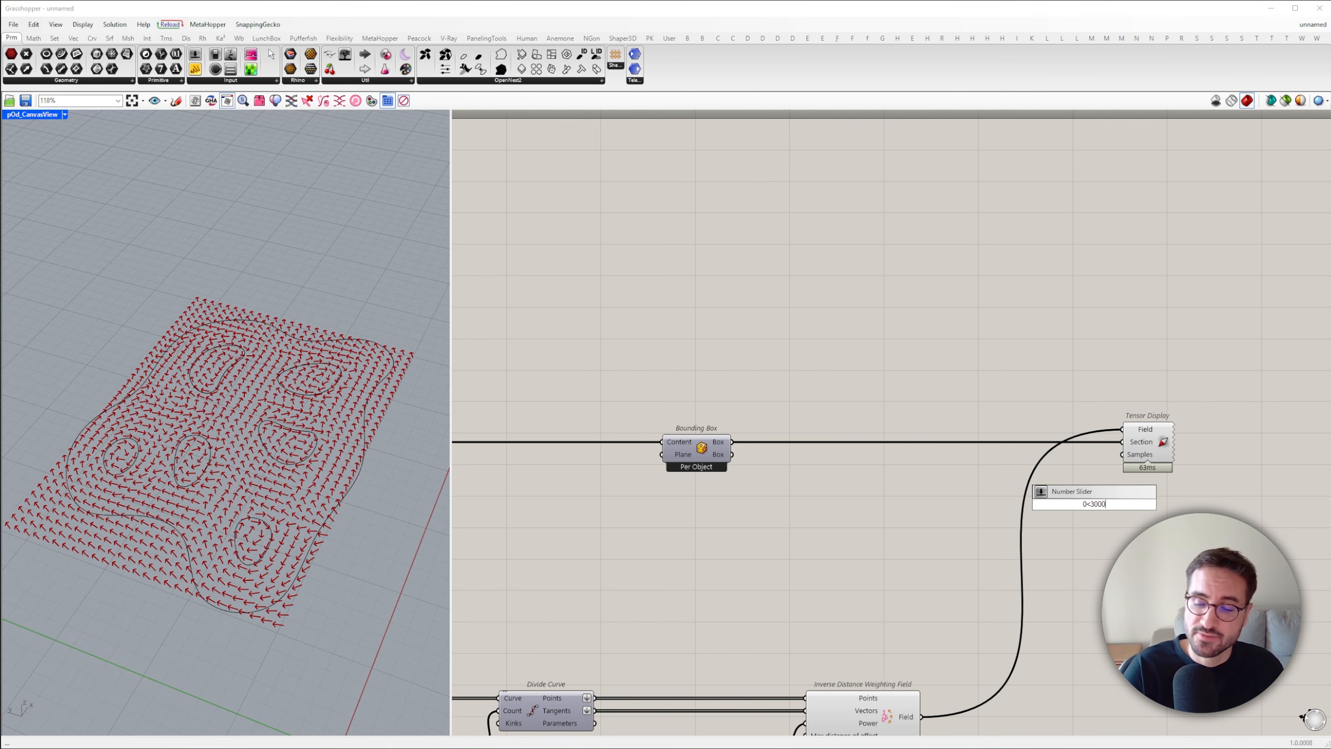
pyautogui.press('Return')
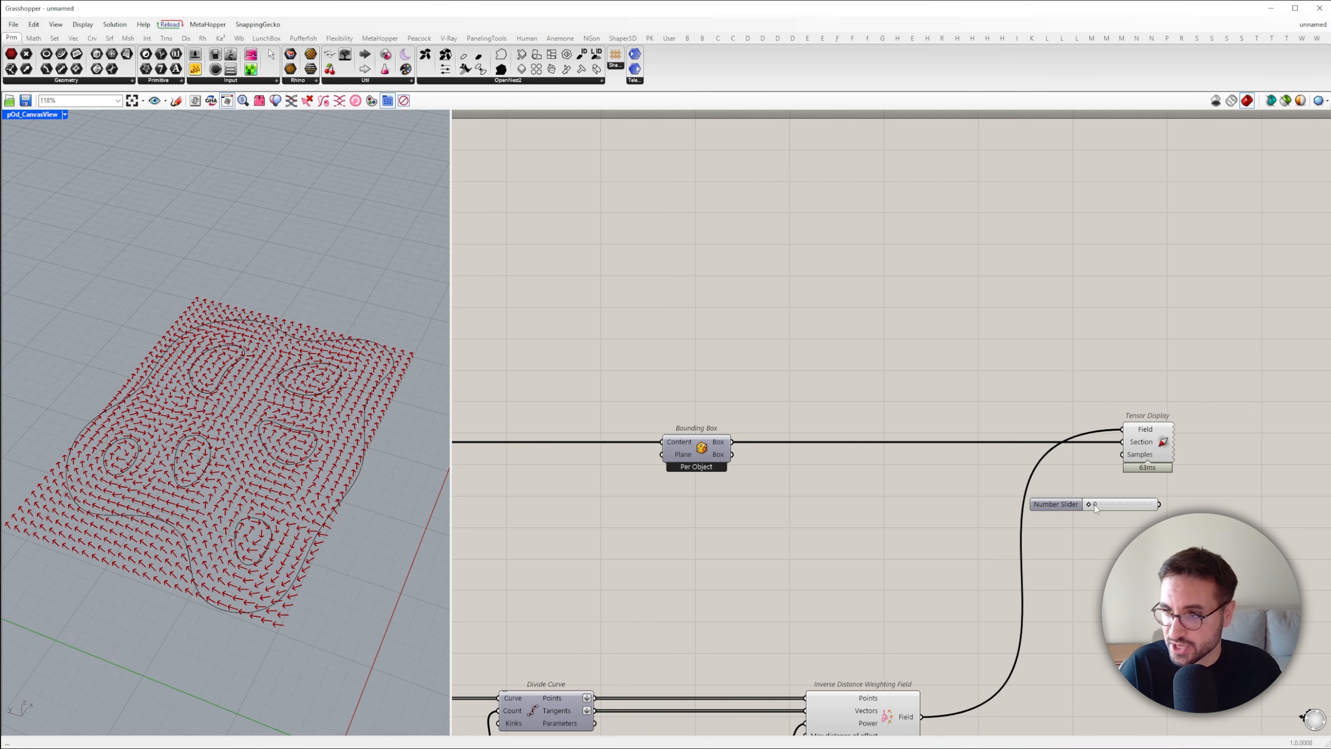
pyautogui.scroll(3, 1095, 507)
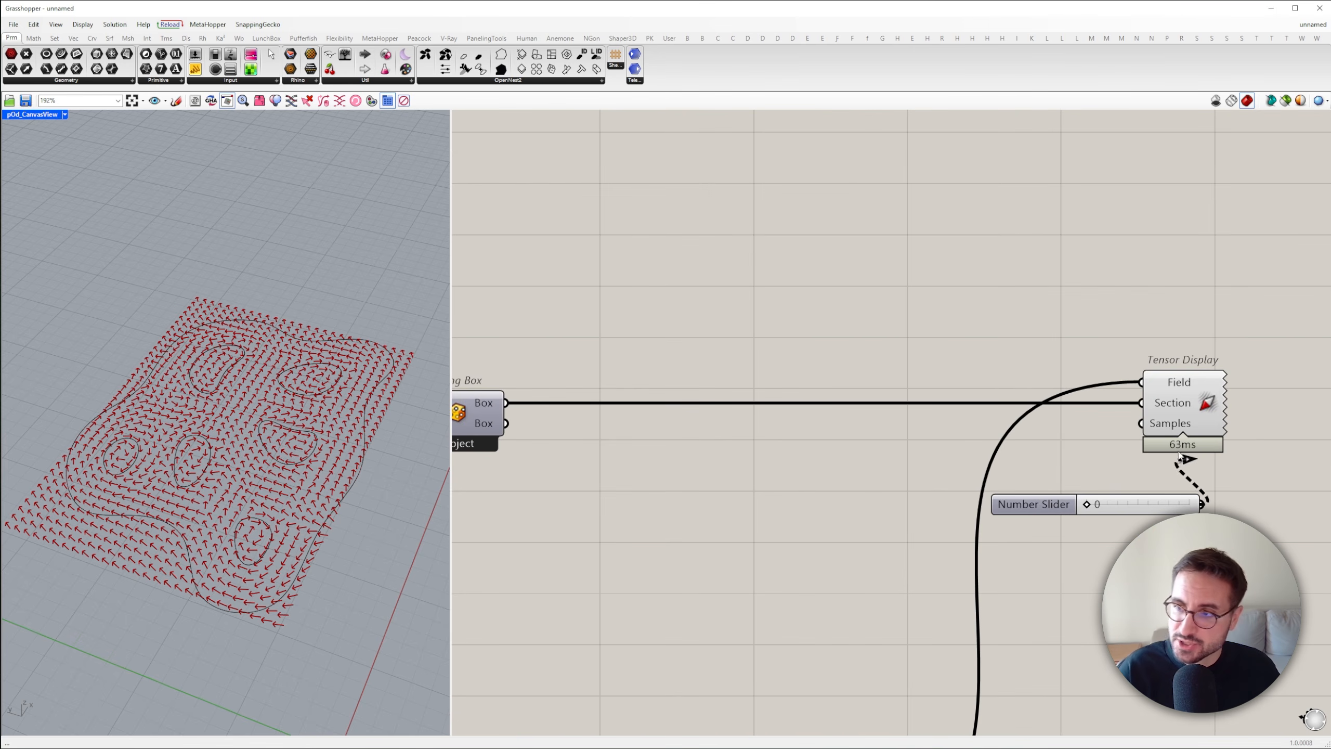
pyautogui.moveTo(1179, 455); pyautogui.dragTo(1141, 424)
pyautogui.moveTo(1149, 507); pyautogui.dragTo(891, 504)
pyautogui.moveTo(829, 504); pyautogui.dragTo(850, 505)
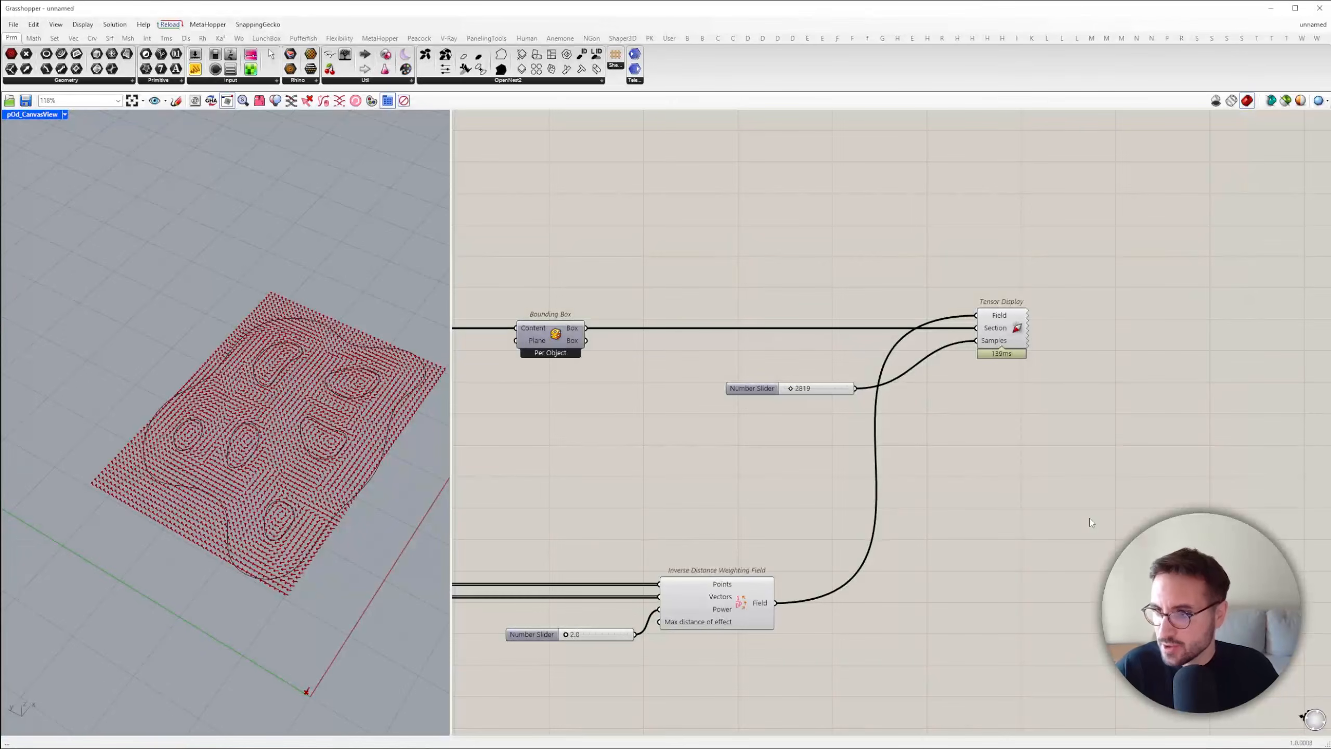
# Add a Wordle and Field component beyond Tensor Display and examine the description of its Objects input
pyautogui.doubleClick(1091, 520)
pyautogui.write('wordle')
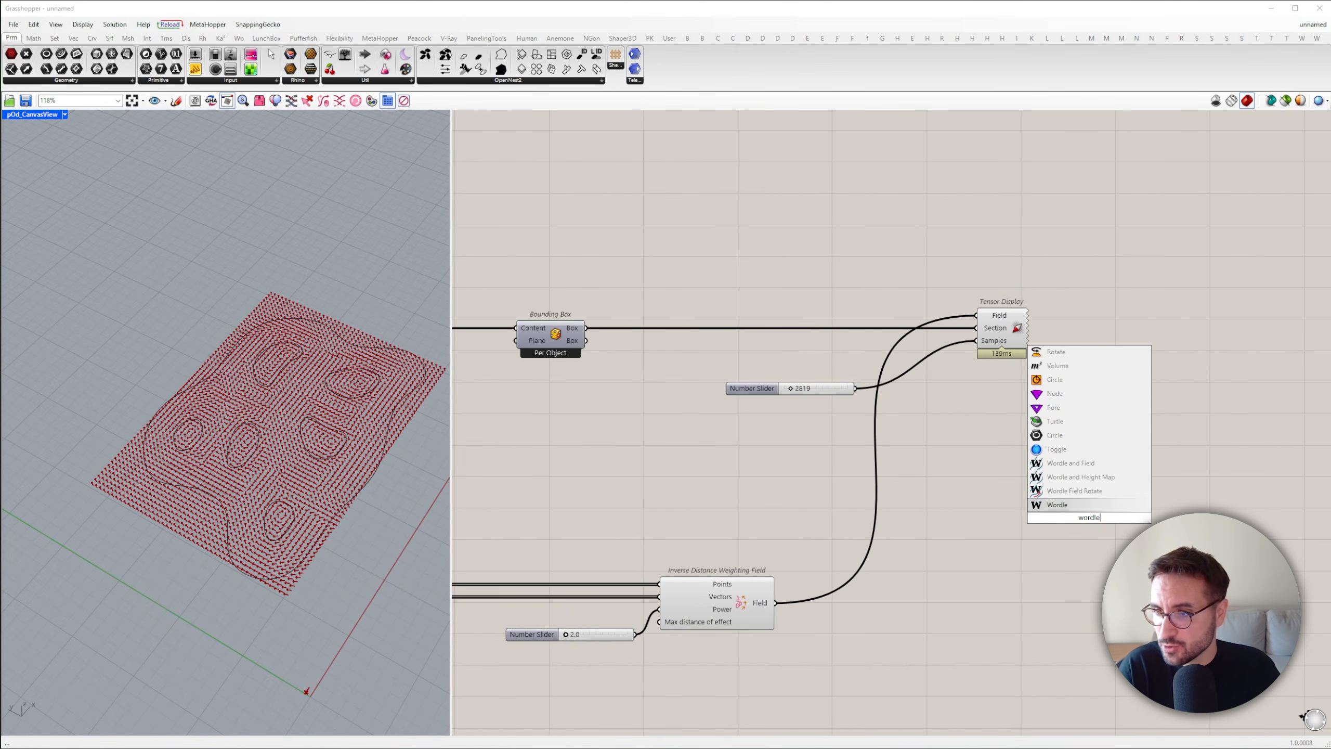
pyautogui.moveTo(1070, 541); pyautogui.dragTo(1141, 426)
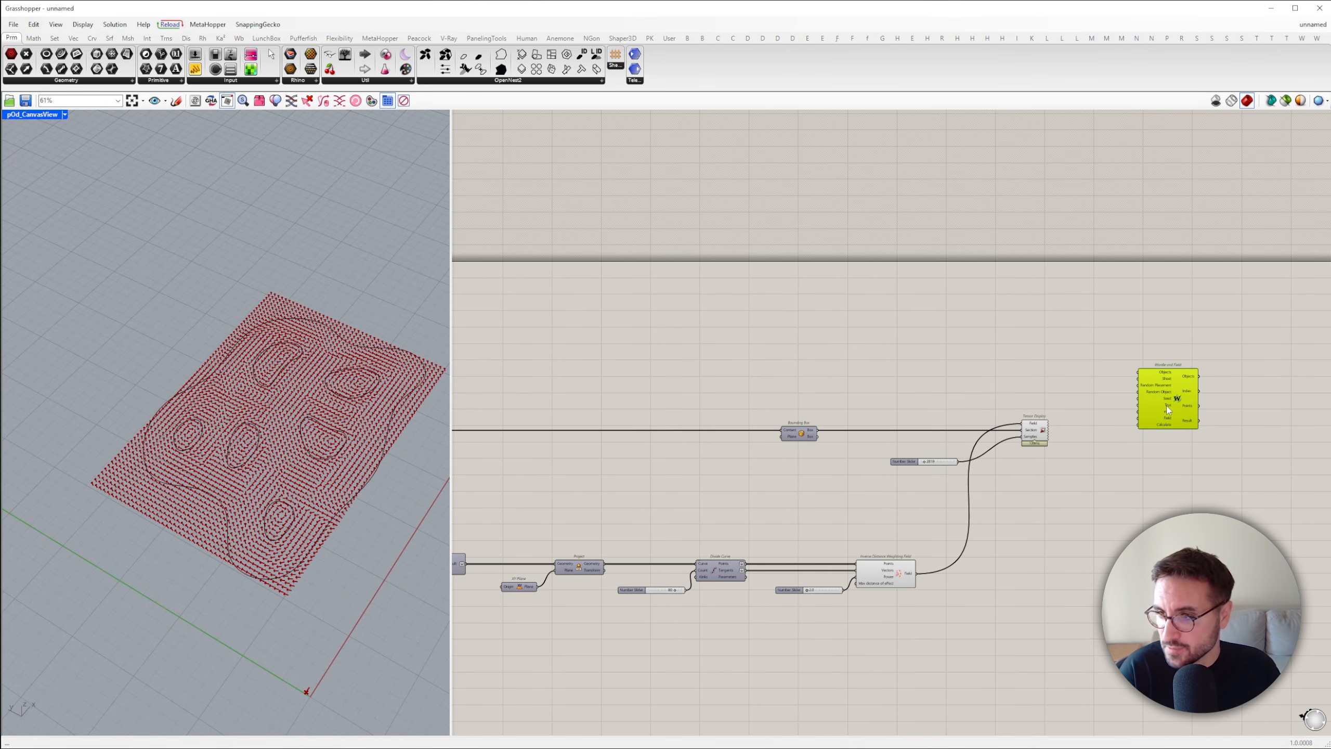
pyautogui.scroll(4, 1189, 367)
pyautogui.press('Print')
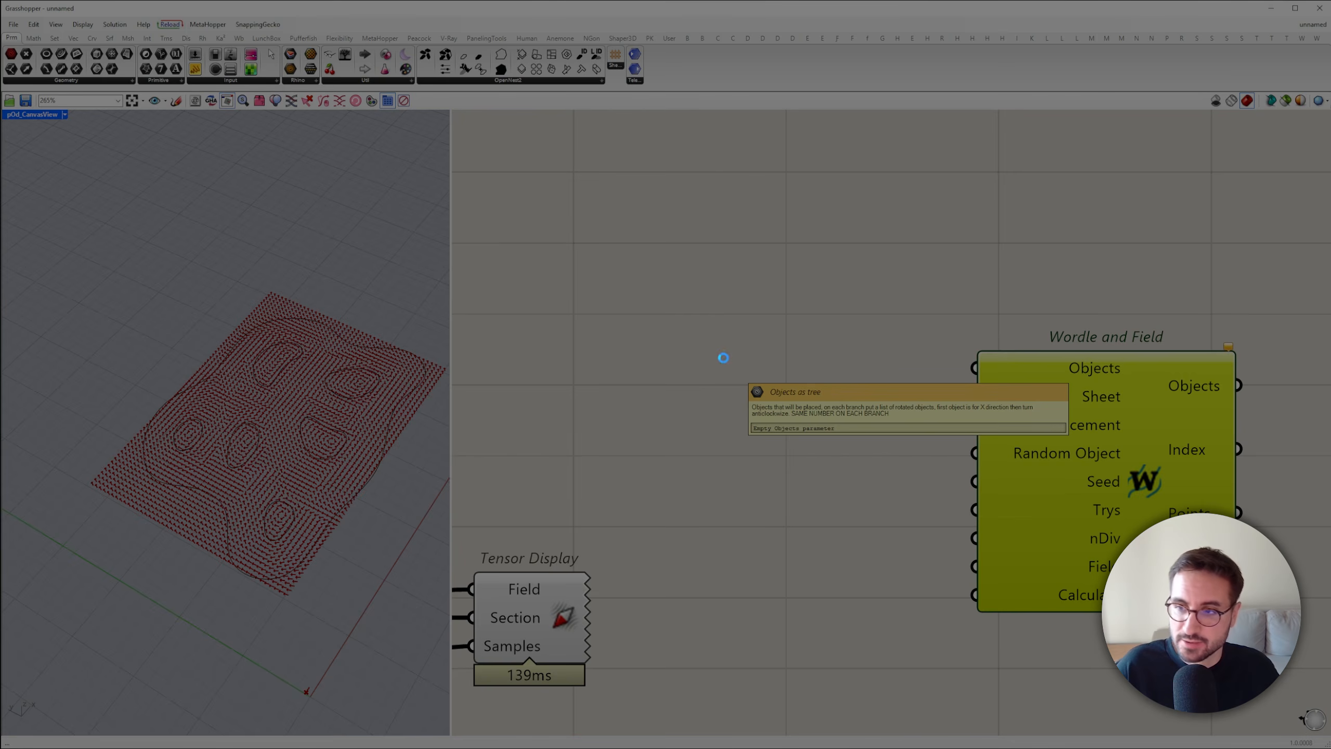
pyautogui.moveTo(704, 334); pyautogui.dragTo(1173, 433)
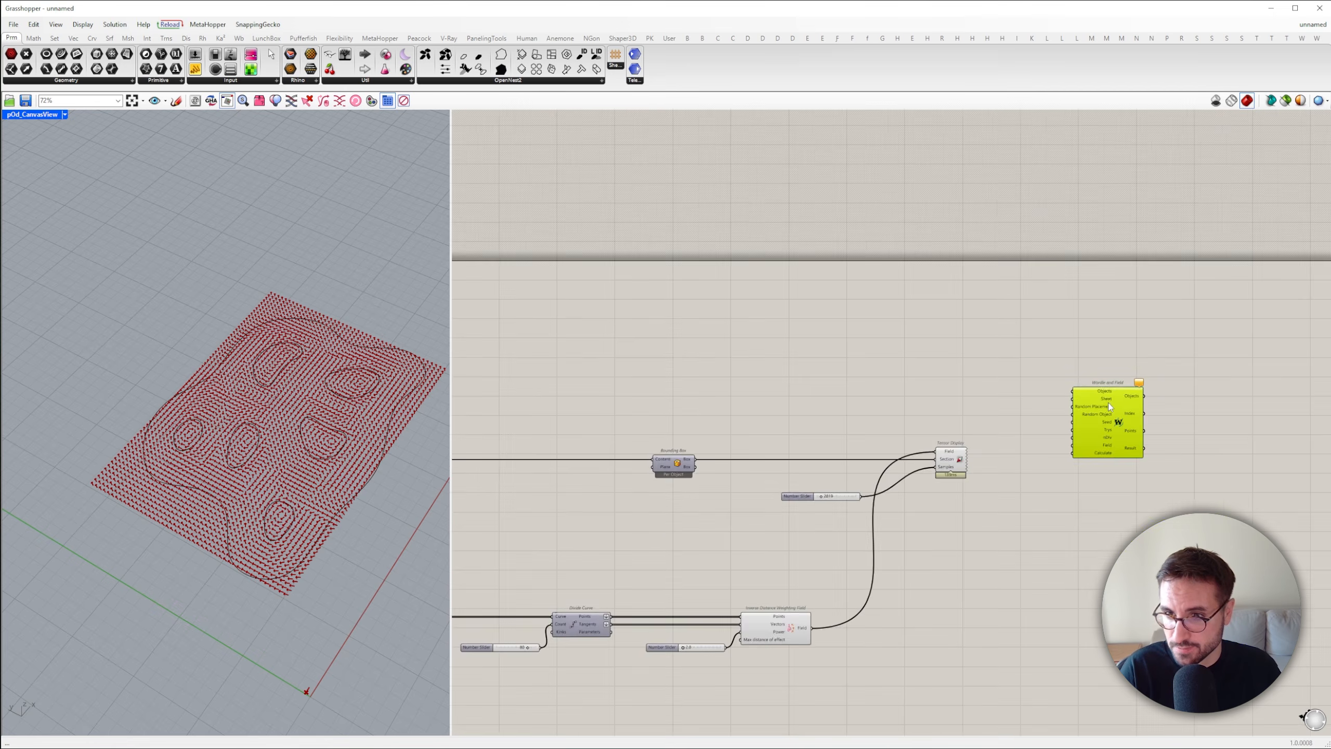
# Add a Polar Array component beside Simple Mesh and feed its Geometry input with the Mesh output
pyautogui.scroll(-3, 1109, 402)
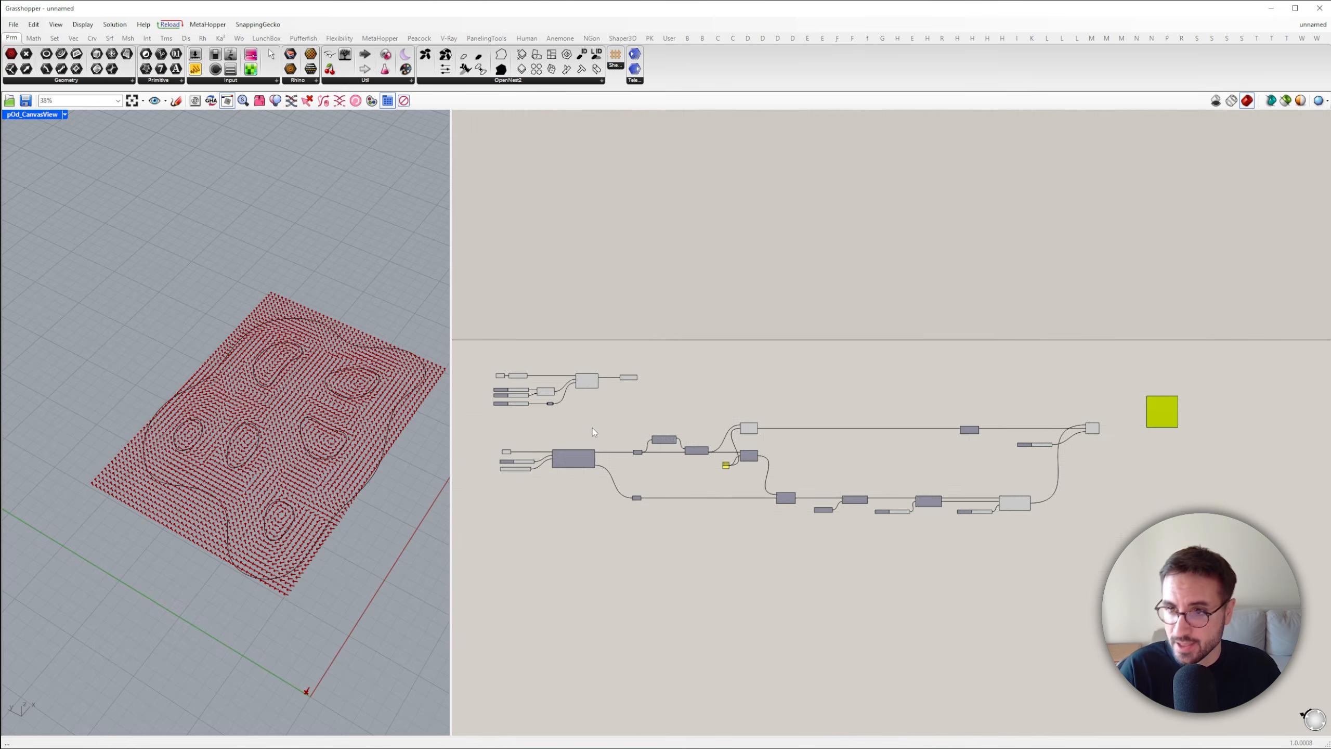
pyautogui.scroll(3, 736, 446)
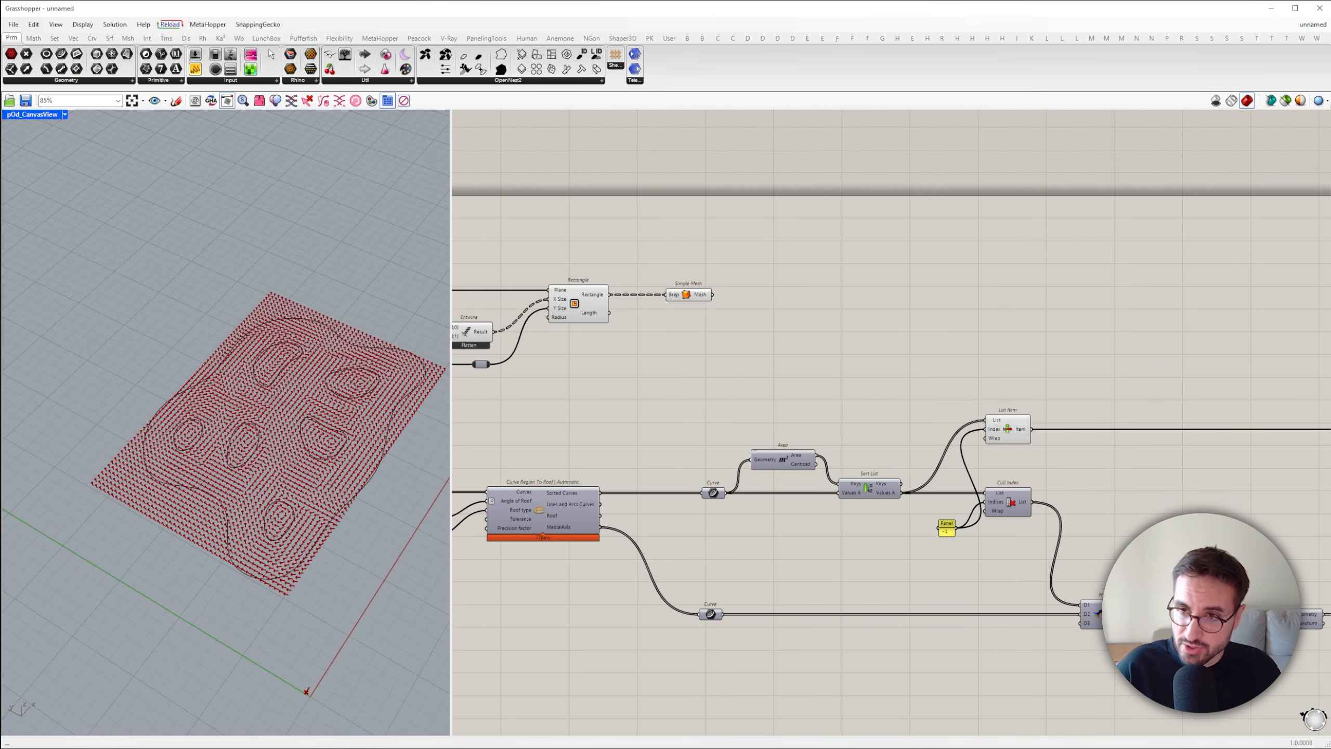
pyautogui.write('polar')
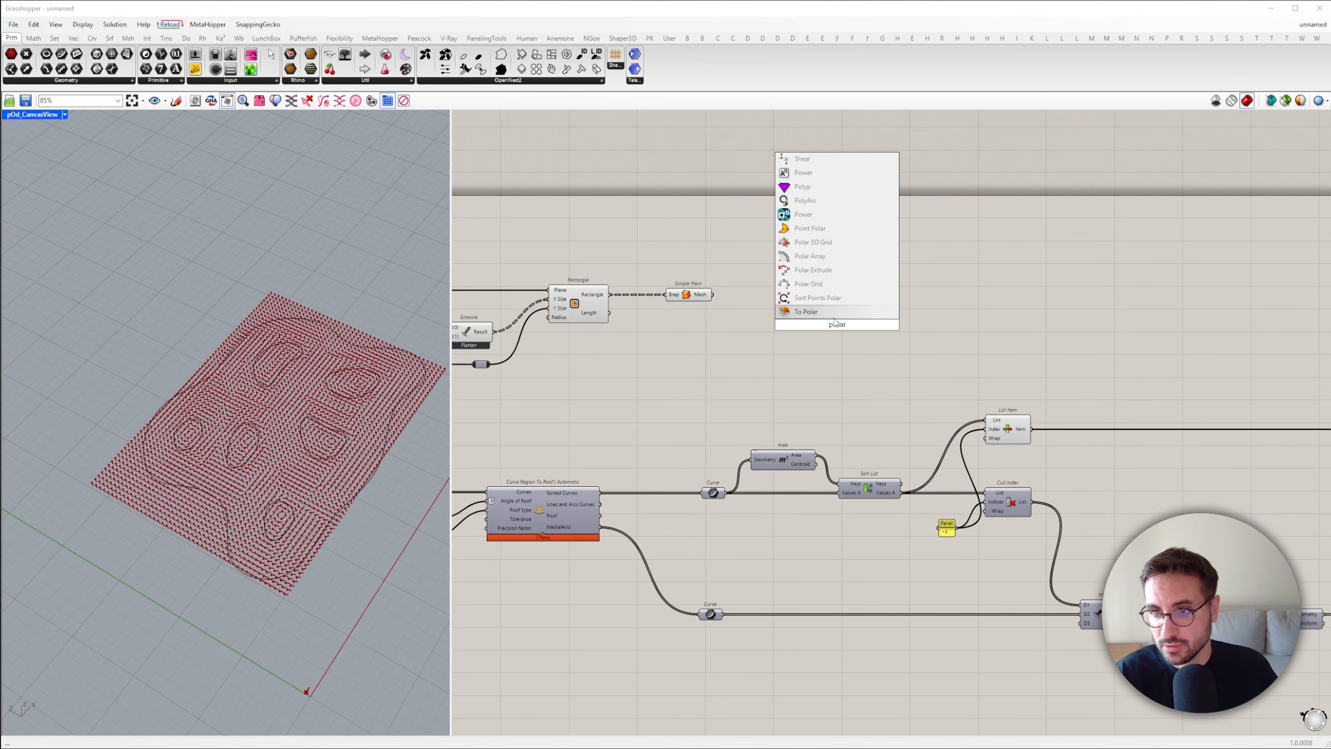
pyautogui.click(810, 256)
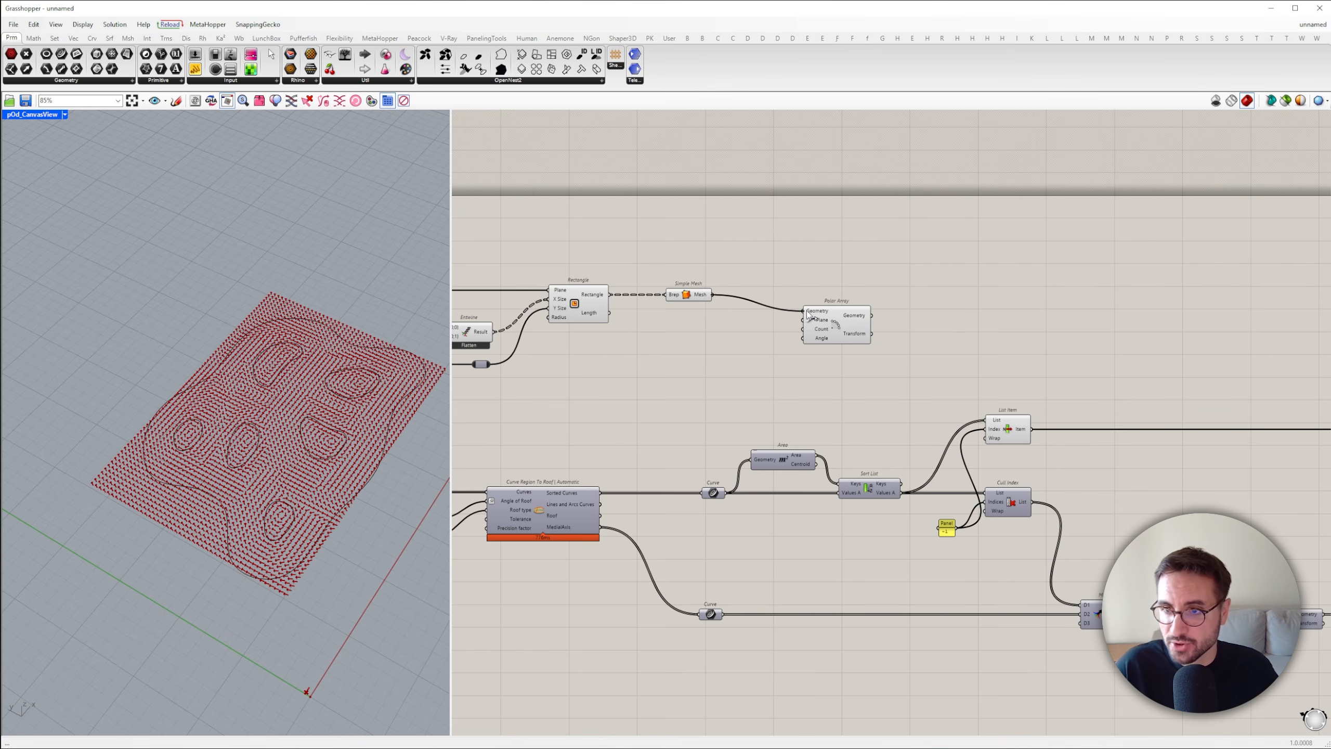
pyautogui.moveTo(809, 315); pyautogui.dragTo(939, 312)
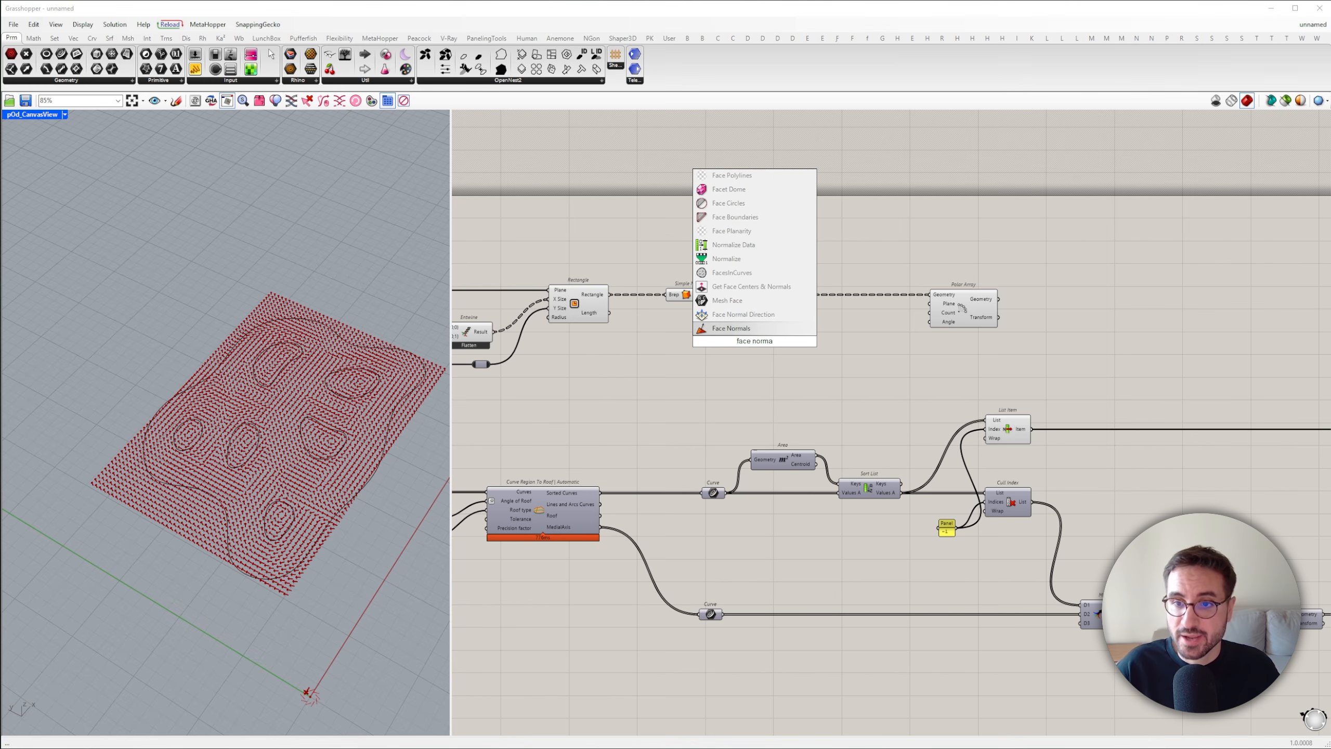
# Add Face Normals for the mesh and an XY Plane at its Centers for Polar Array's Plane, and supply 360 to Count from a panel
pyautogui.press('Return')
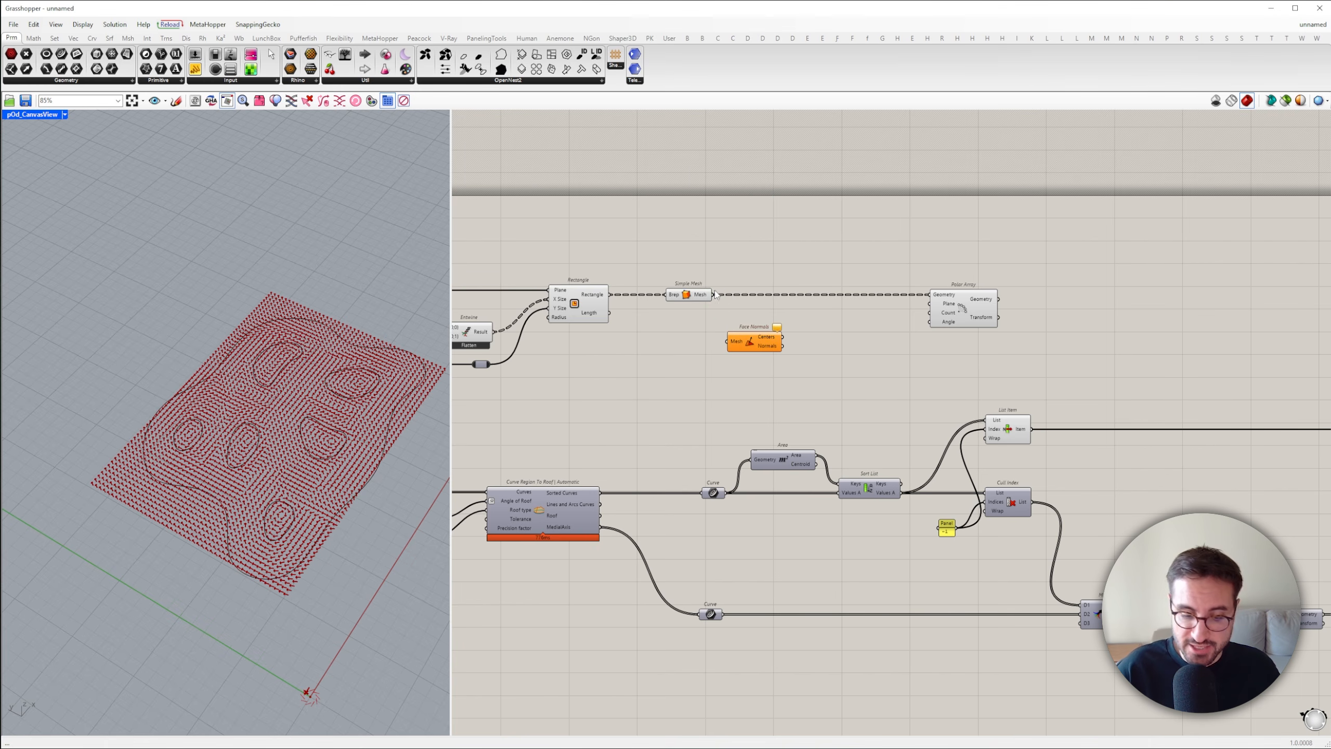
pyautogui.doubleClick(815, 329)
pyautogui.write('xy')
pyautogui.press('Return')
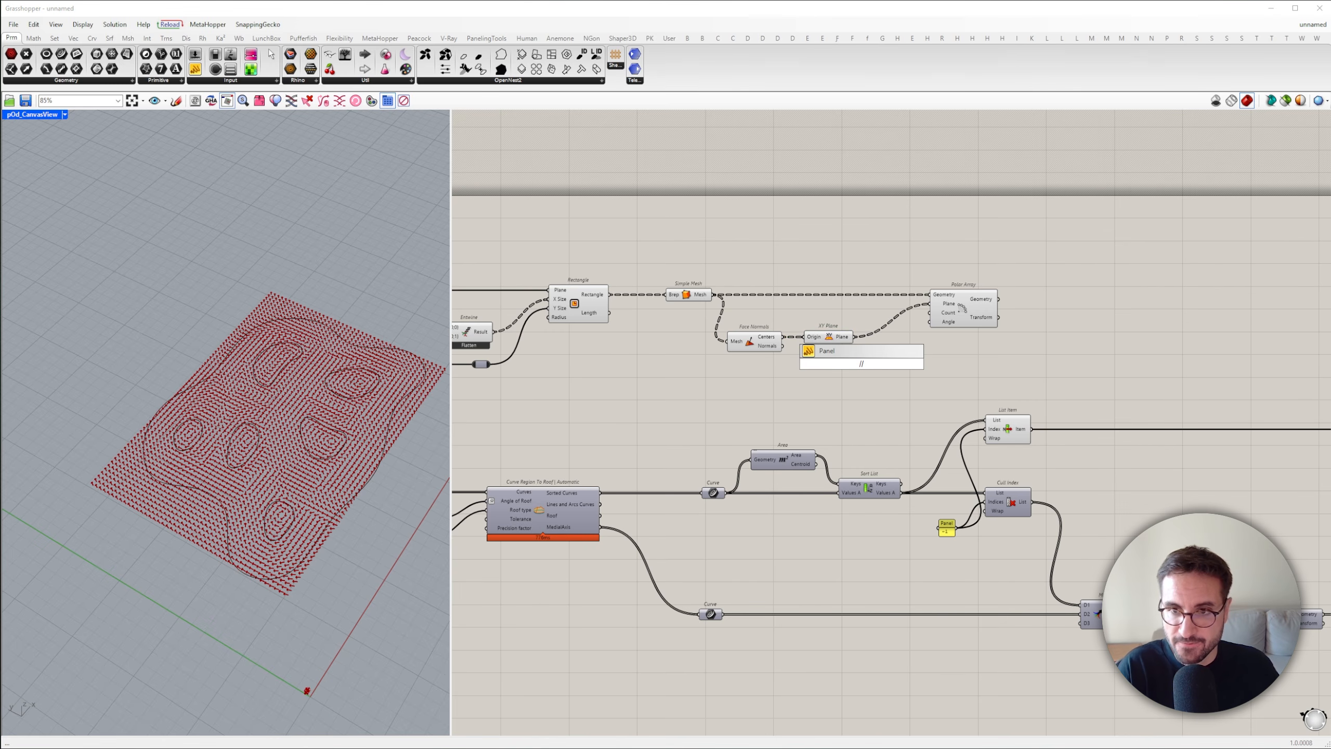
pyautogui.scroll(3, 863, 369)
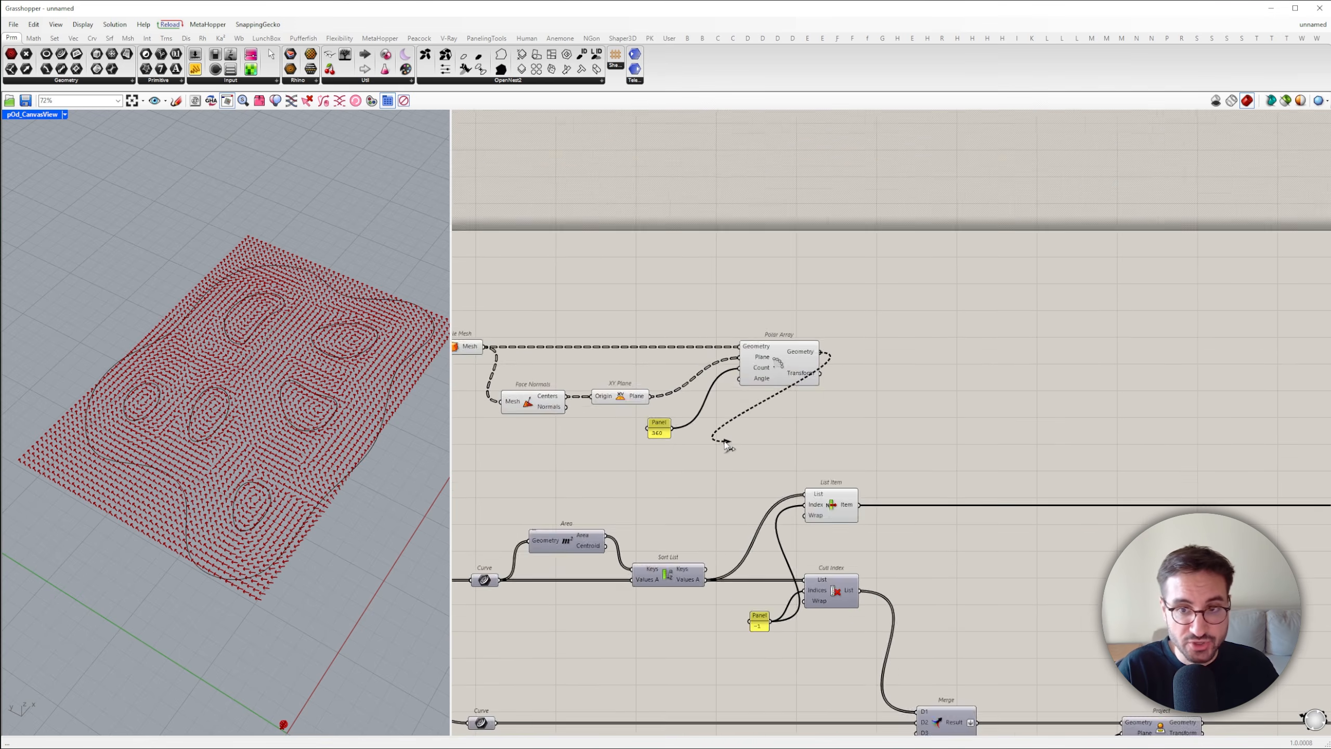
# Connect Polar Array's Geometry output to the Objects input of Wordle and Field
pyautogui.scroll(-5, 810, 390)
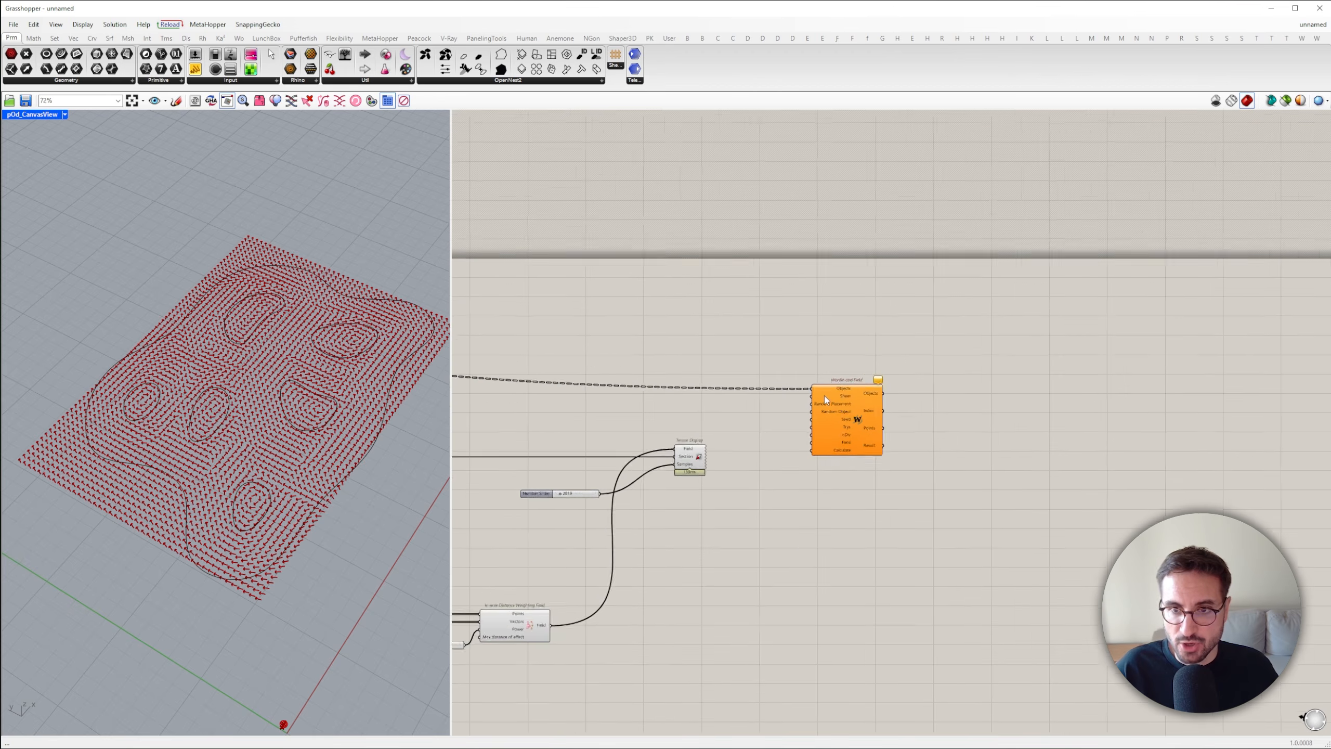
pyautogui.click(854, 366)
pyautogui.scroll(7, 886, 368)
pyautogui.moveTo(624, 248); pyautogui.dragTo(994, 554)
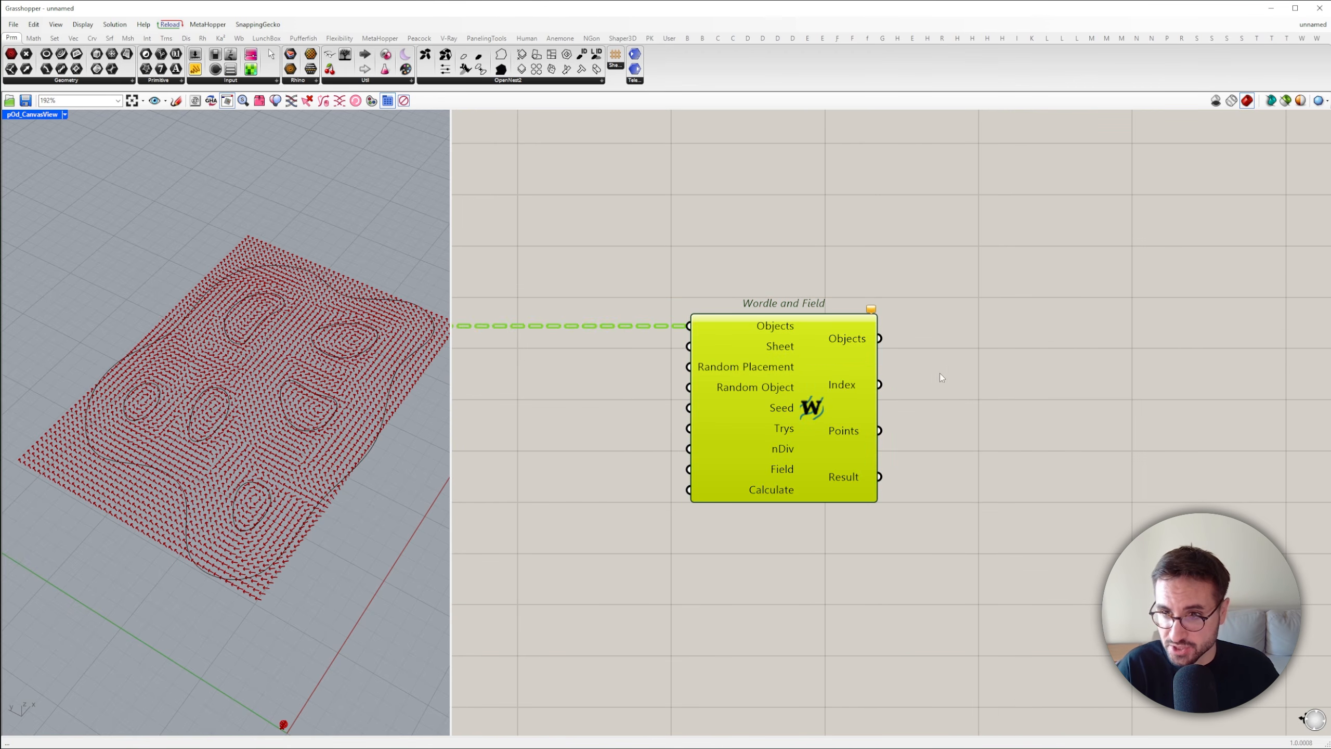
# Connect the List Item boundary curve to the Sheet input of Wordle and Field
pyautogui.scroll(-5, 940, 372)
pyautogui.moveTo(613, 416); pyautogui.dragTo(995, 438, button='right')
pyautogui.moveTo(593, 470); pyautogui.dragTo(957, 469, button='right')
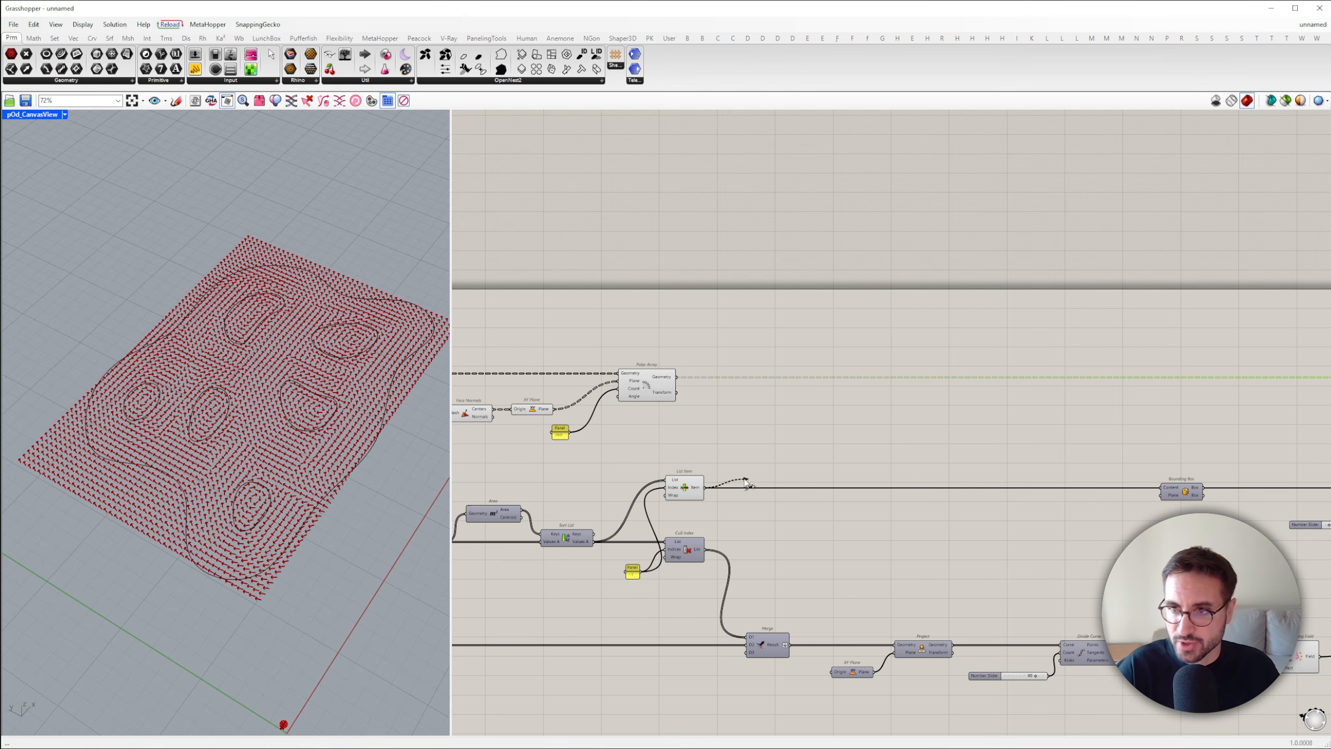
pyautogui.scroll(-5, 744, 479)
pyautogui.moveTo(744, 480); pyautogui.dragTo(1003, 417)
pyautogui.scroll(6, 1154, 437)
pyautogui.scroll(3, 1026, 430)
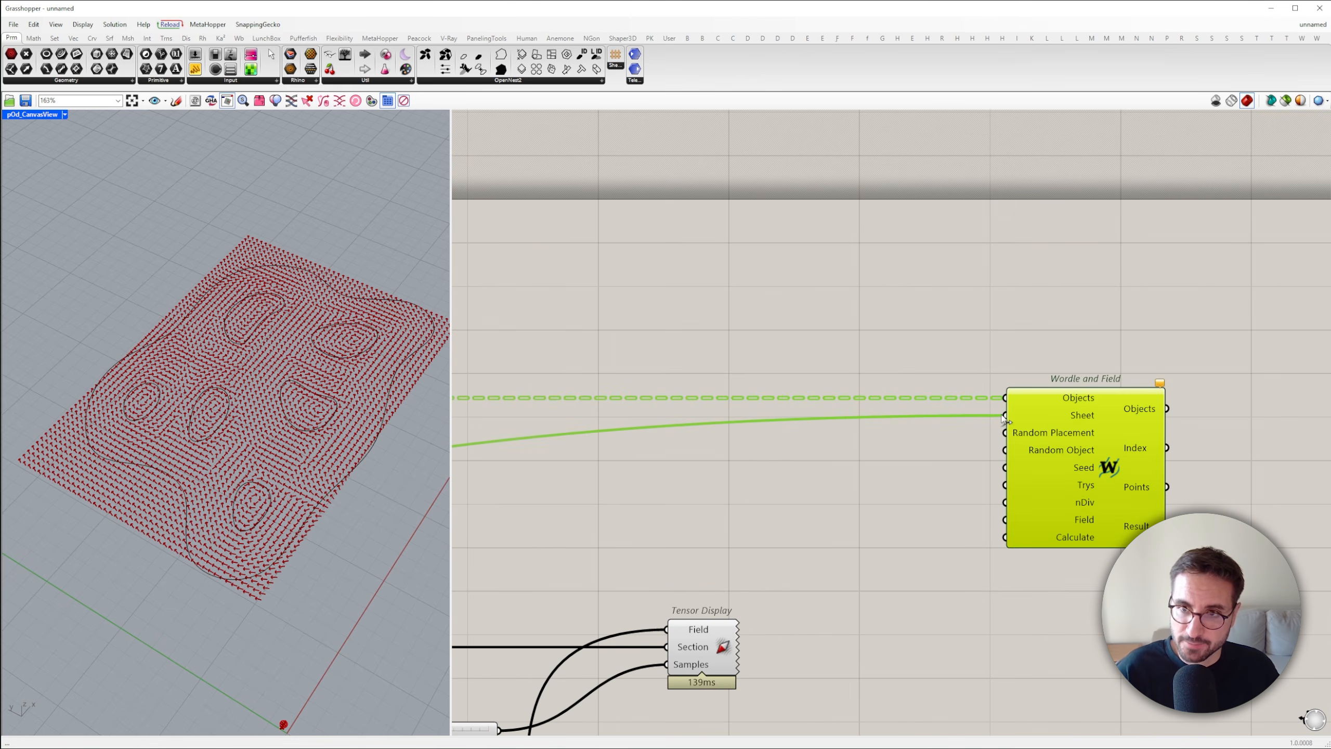
# Add a Boolean Toggle set to False and connect it to the Random Placement input
pyautogui.scroll(-3, 969, 415)
pyautogui.doubleClick(936, 429)
pyautogui.write('boo')
pyautogui.click(935, 424)
pyautogui.scroll(5, 970, 434)
pyautogui.moveTo(901, 424); pyautogui.dragTo(856, 432)
pyautogui.moveTo(940, 431); pyautogui.dragTo(984, 421)
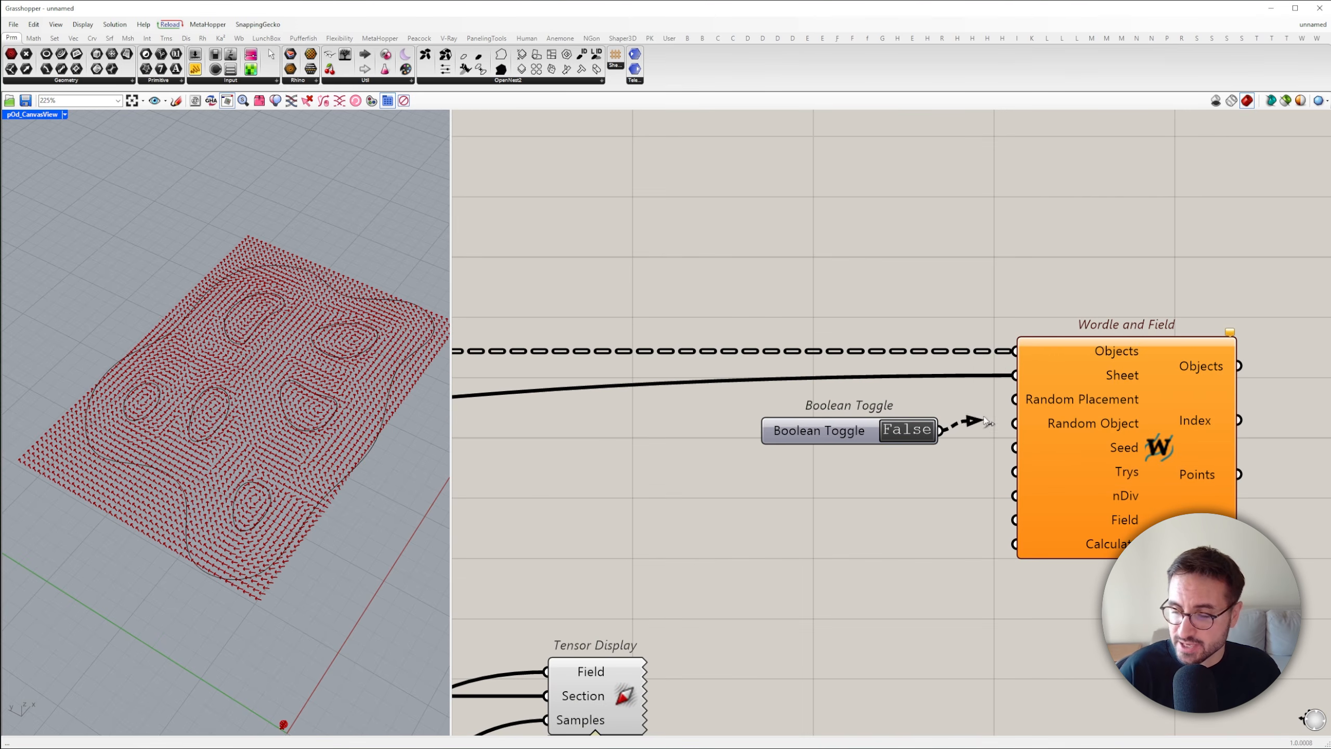
# Copy the Boolean Toggle below the first one, set it to True, and connect it to Random Object
pyautogui.keyDown('alt'); pyautogui.moveTo(833, 436); pyautogui.dragTo(834, 483); pyautogui.keyUp('alt')
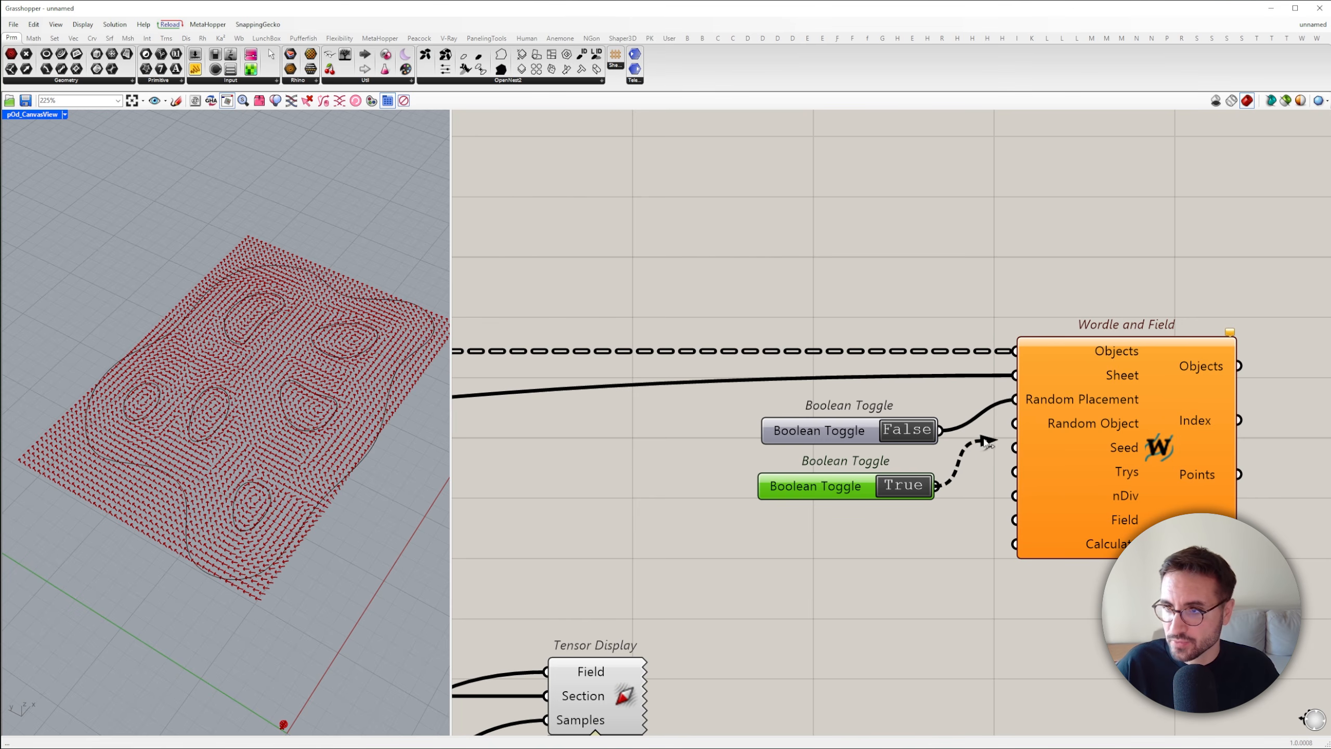
pyautogui.moveTo(1010, 437); pyautogui.dragTo(1015, 424)
pyautogui.scroll(-2, 1102, 453)
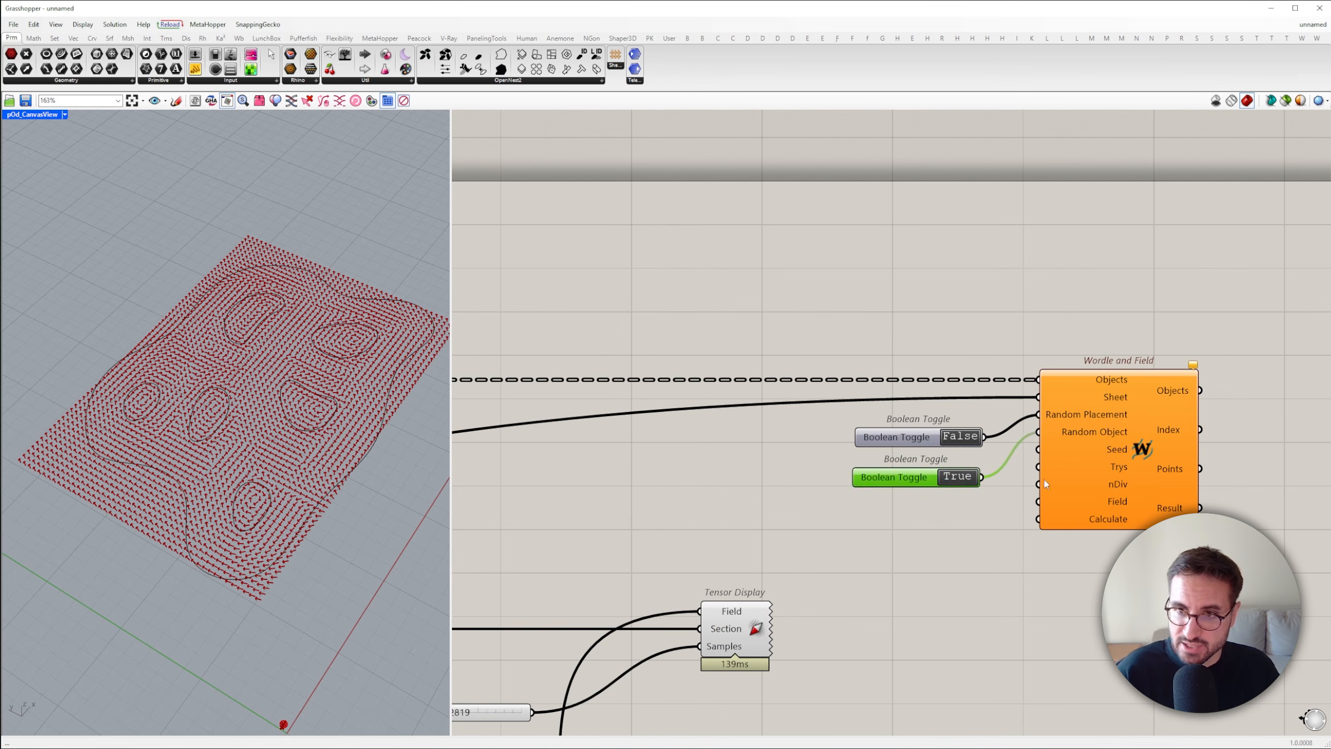
# Add a number slider from 0 to 10, keep it at 0, and connect it to the Seed input
pyautogui.click(927, 513)
pyautogui.doubleClick(926, 511)
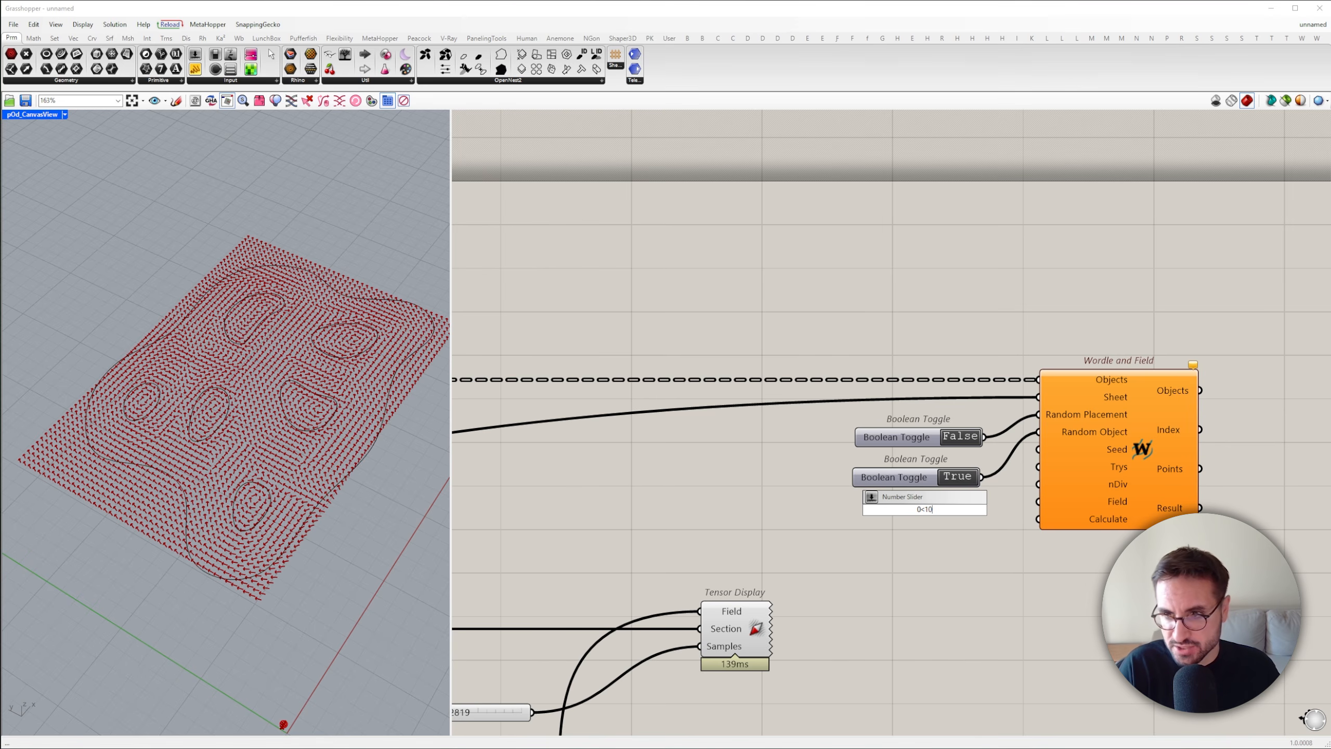
pyautogui.write('0<10')
pyautogui.press('Return')
pyautogui.moveTo(983, 515); pyautogui.dragTo(925, 475)
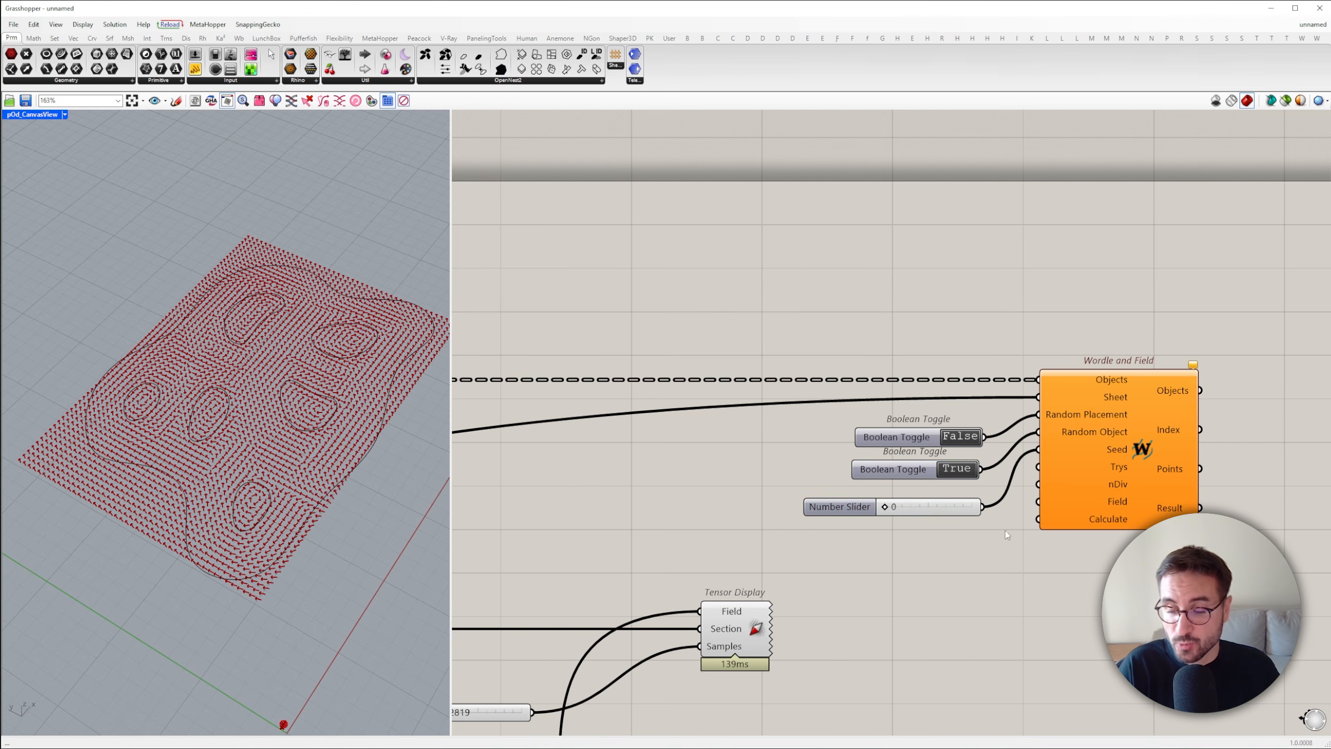
# Add a panel containing 1000000, connect it to the Trys input, and shift the input controls away from the component
pyautogui.doubleClick(952, 548)
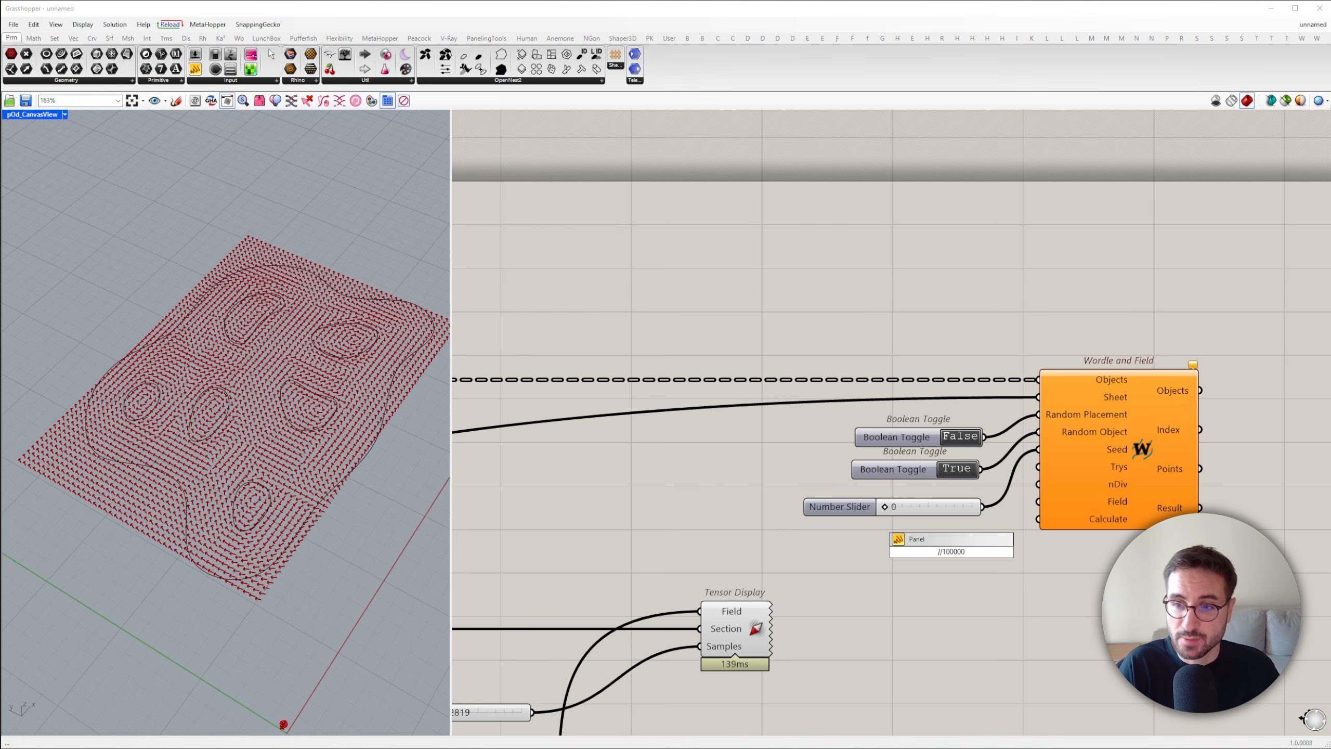
pyautogui.press('Return')
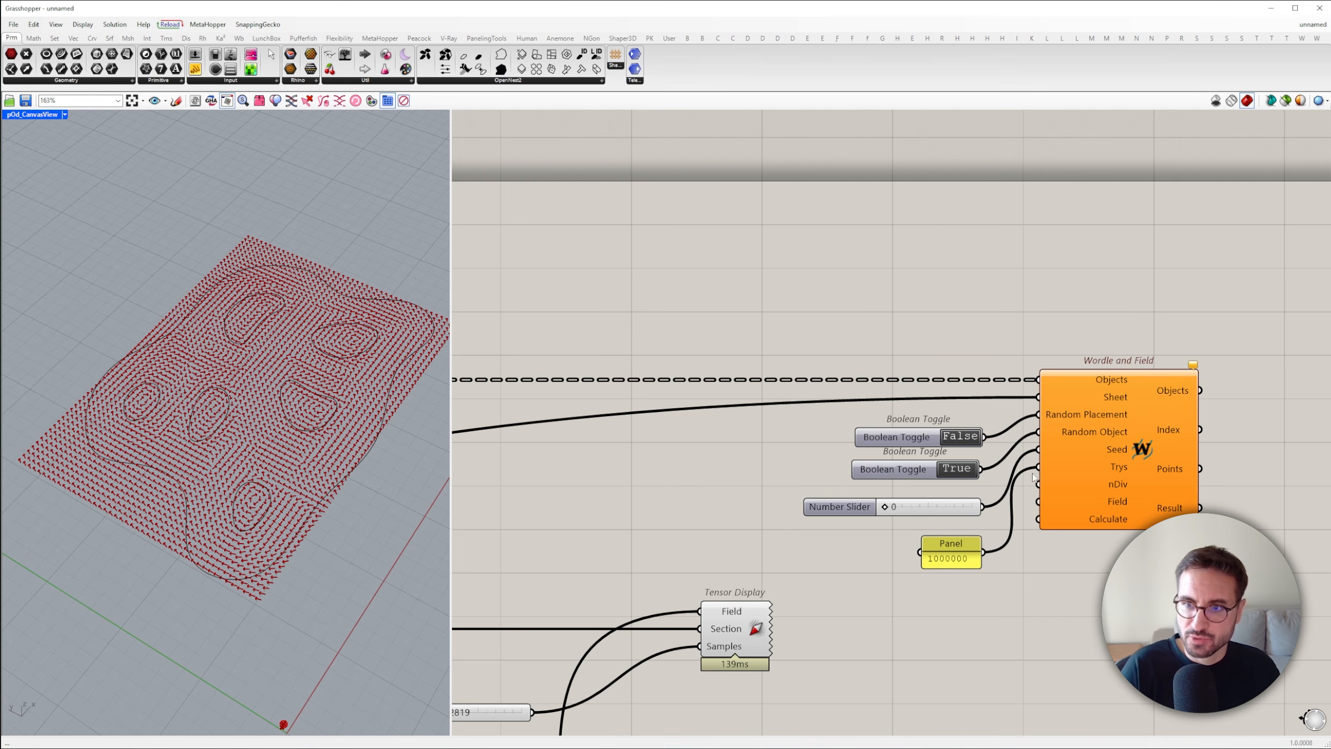
pyautogui.moveTo(988, 579); pyautogui.dragTo(870, 431)
pyautogui.click(886, 375)
# Add a number slider set to 300 below the 1000000 panel and connect it to the nDiv input
pyautogui.scroll(-4, 1079, 470)
pyautogui.scroll(4, 1107, 480)
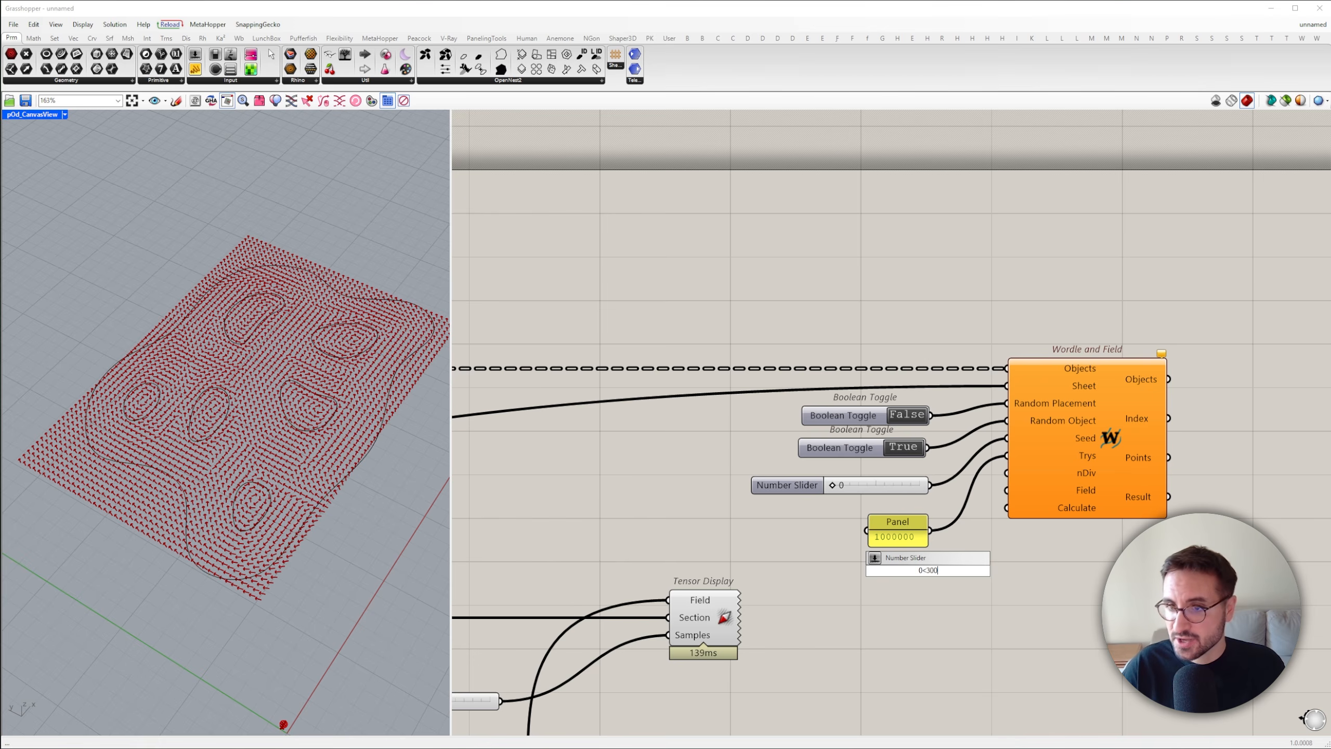
pyautogui.press('Return')
pyautogui.doubleClick(929, 571)
pyautogui.moveTo(929, 575); pyautogui.dragTo(1006, 473)
# Feed the weighting field into Wordle's Field input and add a Button for Calculate, moving both farther from the sliders
pyautogui.scroll(-1, 967, 541)
pyautogui.scroll(-4, 968, 541)
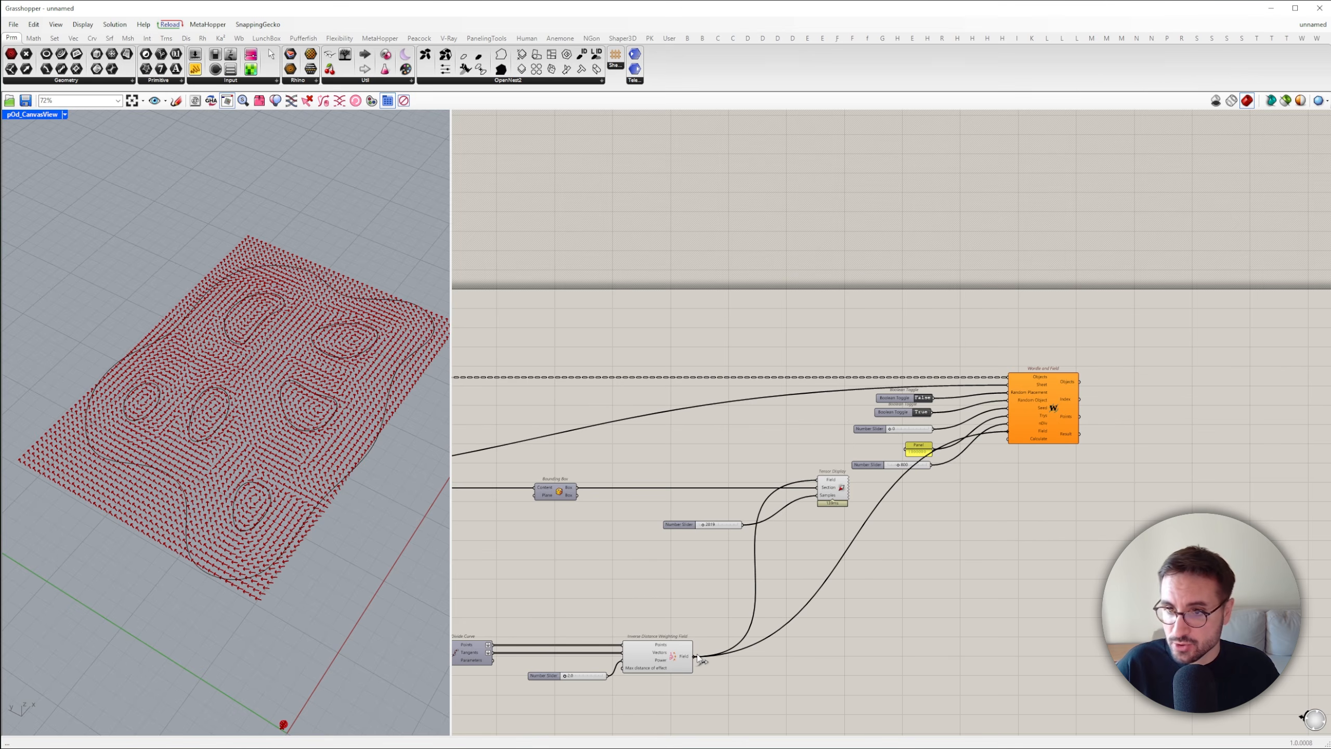
pyautogui.moveTo(1042, 429); pyautogui.dragTo(1057, 429)
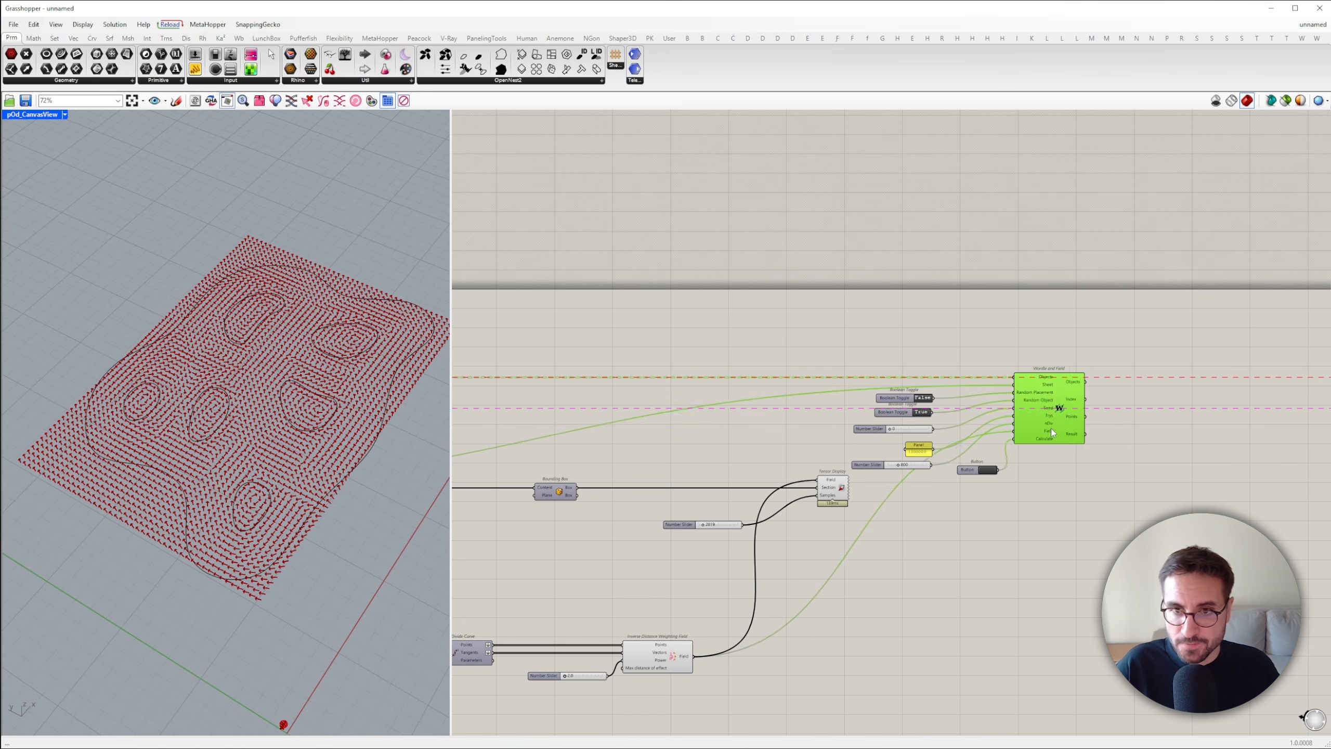
pyautogui.moveTo(1075, 535); pyautogui.dragTo(972, 359)
pyautogui.moveTo(1071, 415); pyautogui.dragTo(1170, 415)
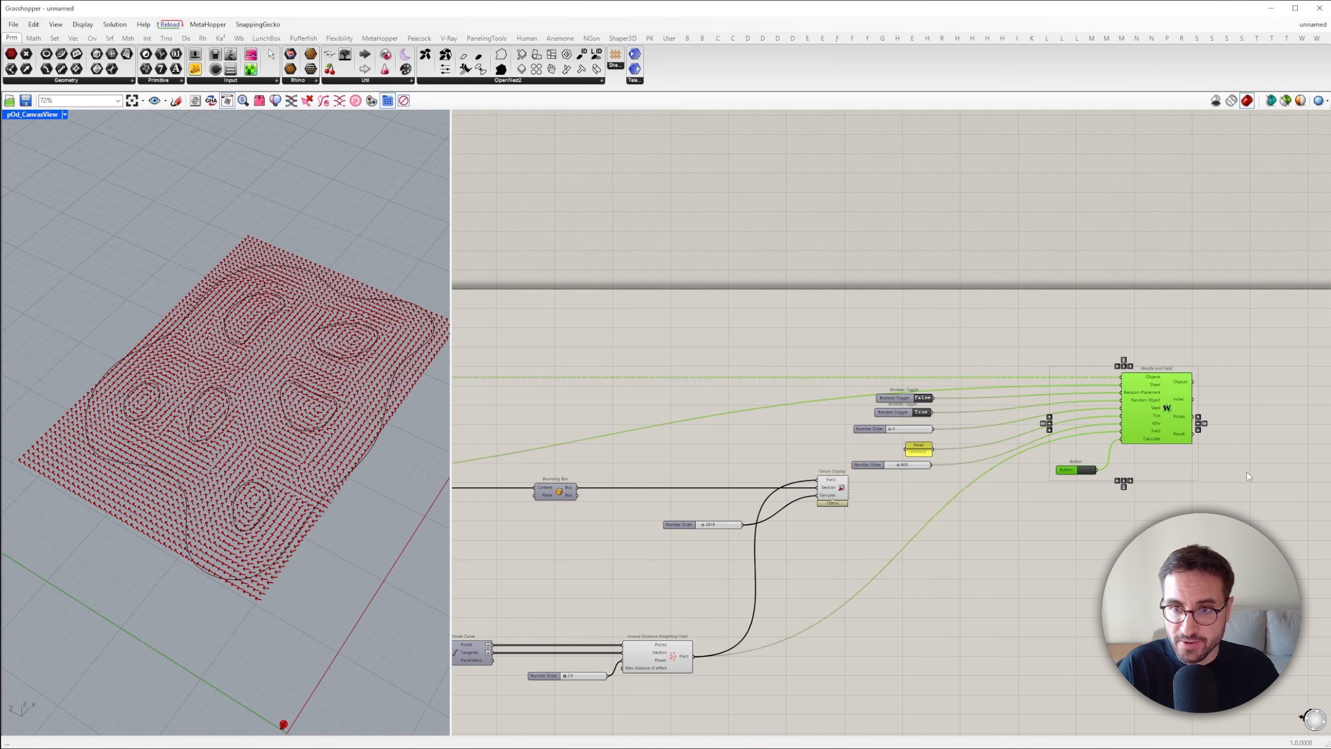
# Run the Wordle and Field calculation with the Button and inspect the packed rectangles in the viewport
pyautogui.click(1250, 477)
pyautogui.scroll(5, 1250, 478)
pyautogui.moveTo(672, 511); pyautogui.dragTo(806, 578)
pyautogui.scroll(3, 224, 452)
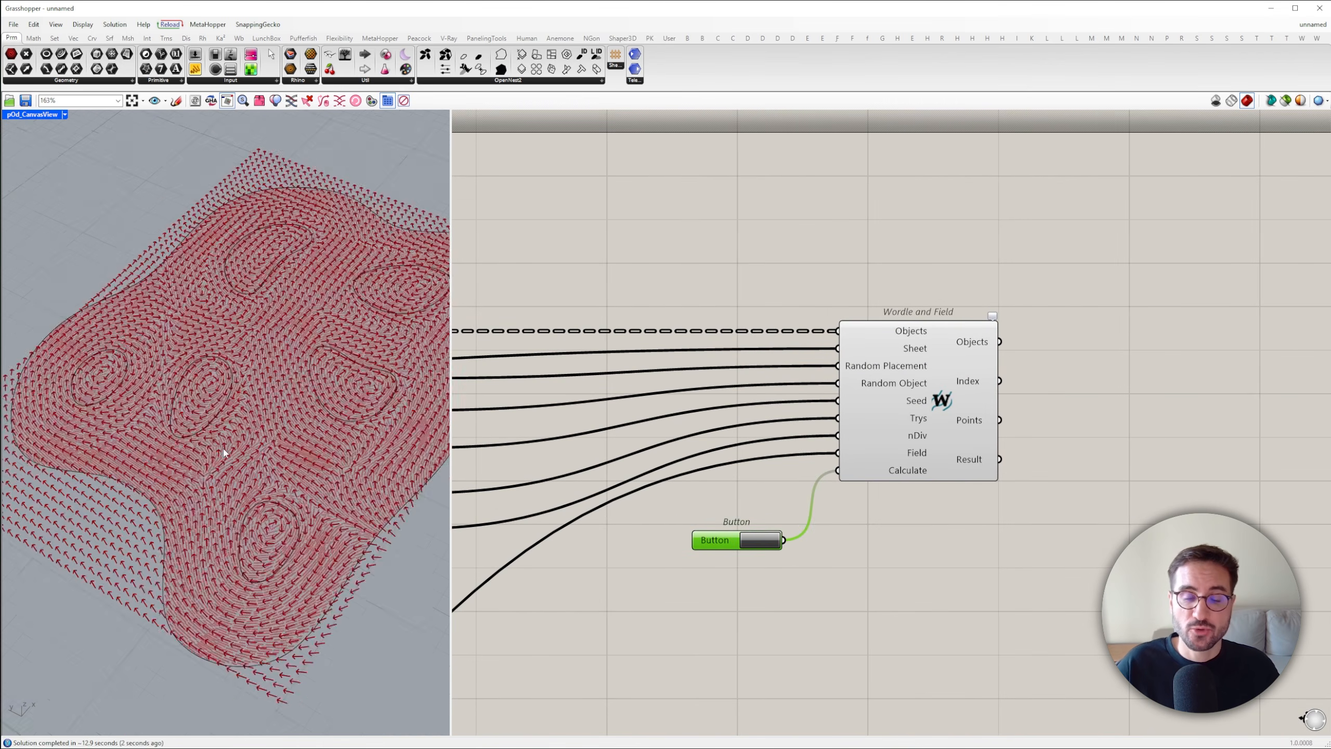
pyautogui.scroll(5, 225, 453)
pyautogui.scroll(-5, 256, 450)
pyautogui.scroll(-11, 1069, 435)
# Turn off the preview of all components upstream of Wordle and Field
pyautogui.moveTo(970, 591); pyautogui.dragTo(545, 388)
pyautogui.rightClick(610, 342)
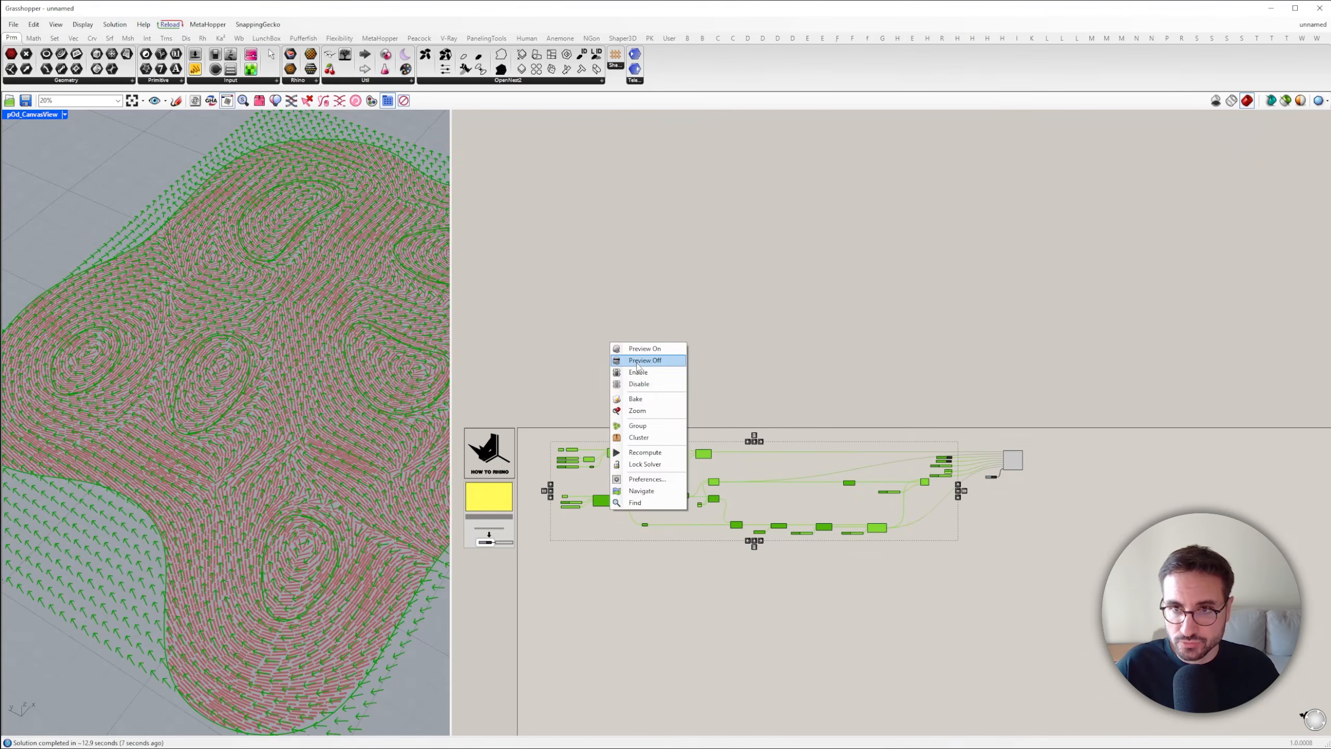
pyautogui.click(645, 361)
# Add a Custom Preview component beyond Wordle and Field and feed its Geometry input with the Result output
pyautogui.scroll(-5, 365, 460)
pyautogui.scroll(9, 884, 344)
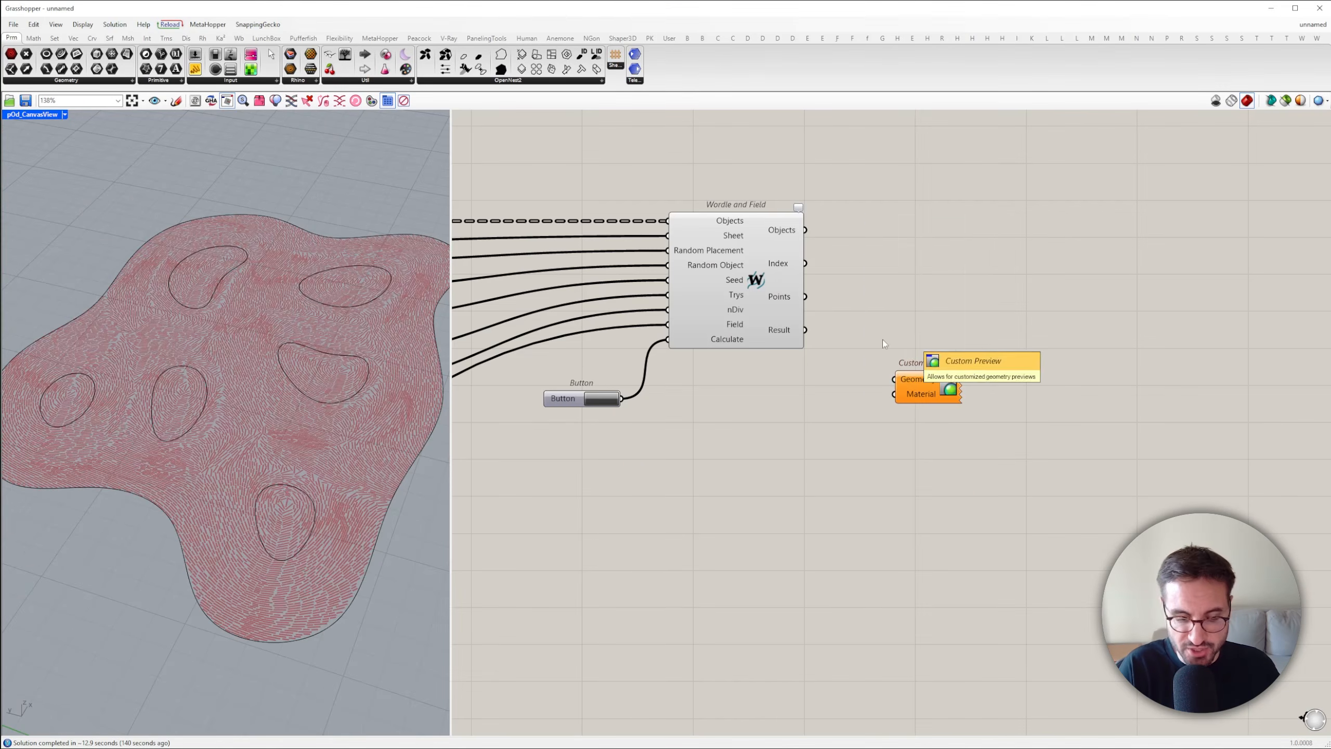
pyautogui.moveTo(921, 384); pyautogui.dragTo(1073, 334)
# Add a Colour Swatch, set it to black, and connect it to Custom Preview's Material input
pyautogui.doubleClick(936, 395)
pyautogui.write('colour')
pyautogui.click(936, 356)
pyautogui.click(968, 395)
pyautogui.click(979, 498)
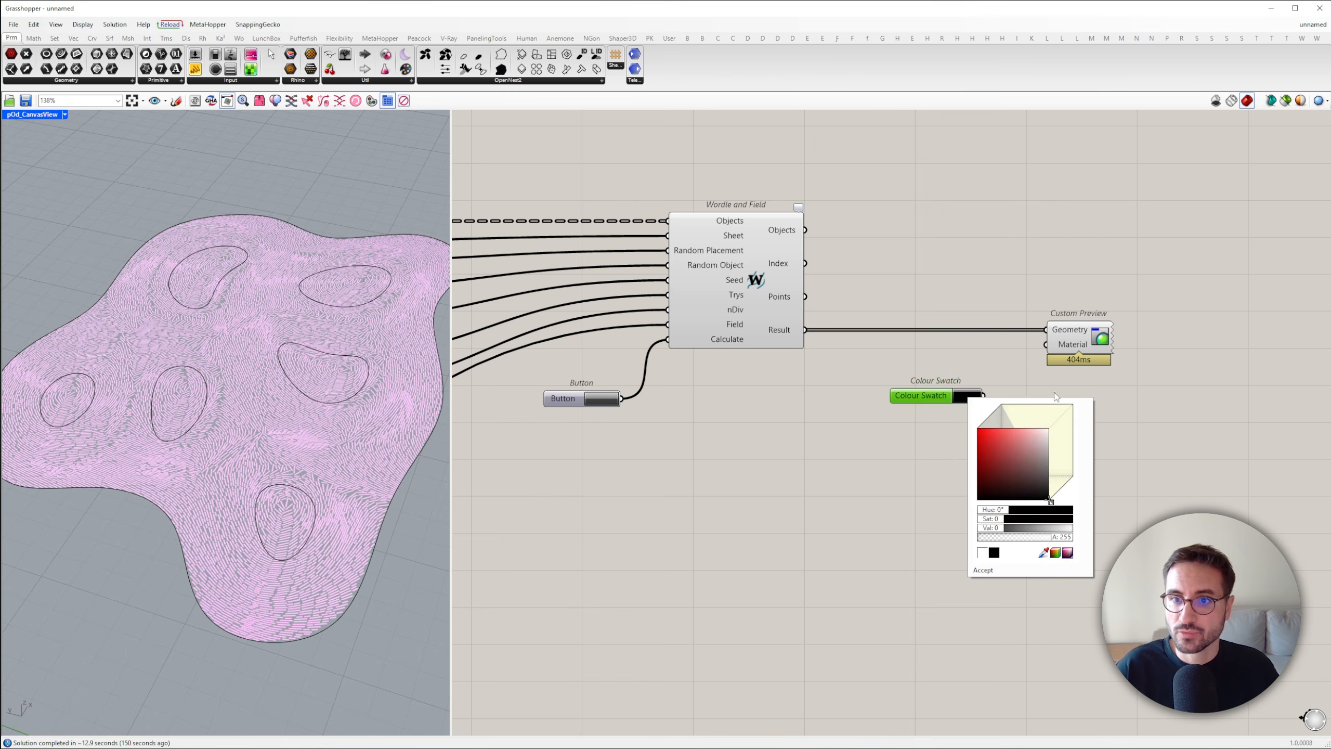
pyautogui.click(938, 456)
pyautogui.moveTo(984, 396); pyautogui.dragTo(1047, 345)
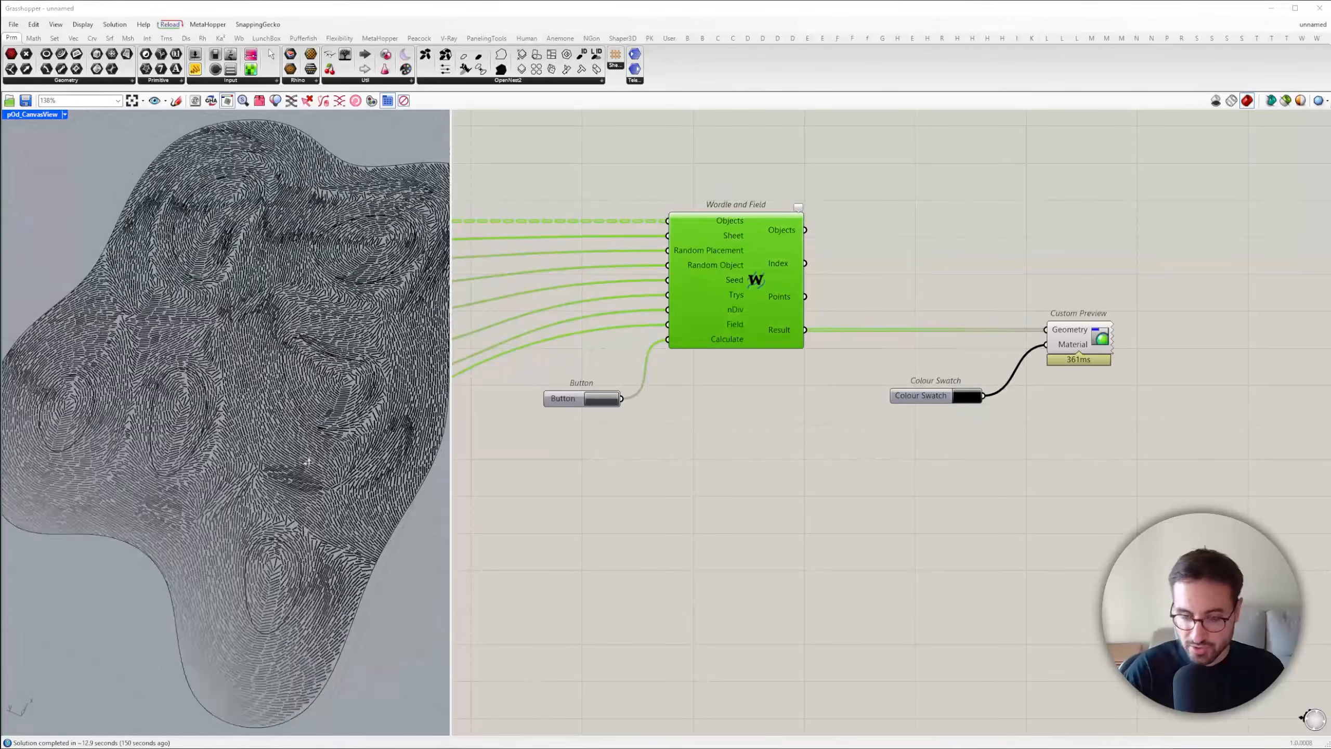
# Add an Orient component and a Construct Plane component beyond Wordle and Field
pyautogui.scroll(6, 277, 456)
pyautogui.moveTo(336, 461); pyautogui.dragTo(238, 470, button='right')
pyautogui.scroll(-8, 262, 454)
pyautogui.scroll(6, 236, 473)
pyautogui.scroll(-5, 235, 473)
pyautogui.scroll(6, 238, 471)
pyautogui.doubleClick(1071, 410)
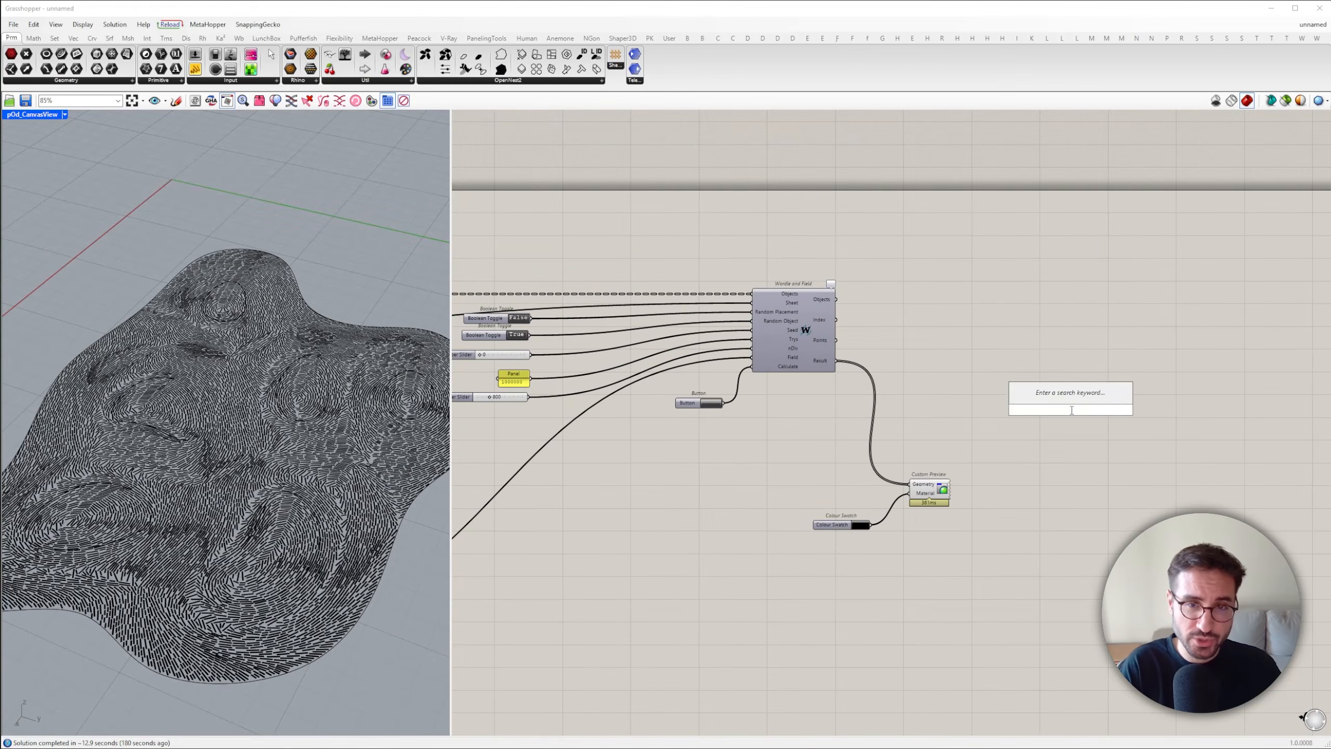
pyautogui.write('orient')
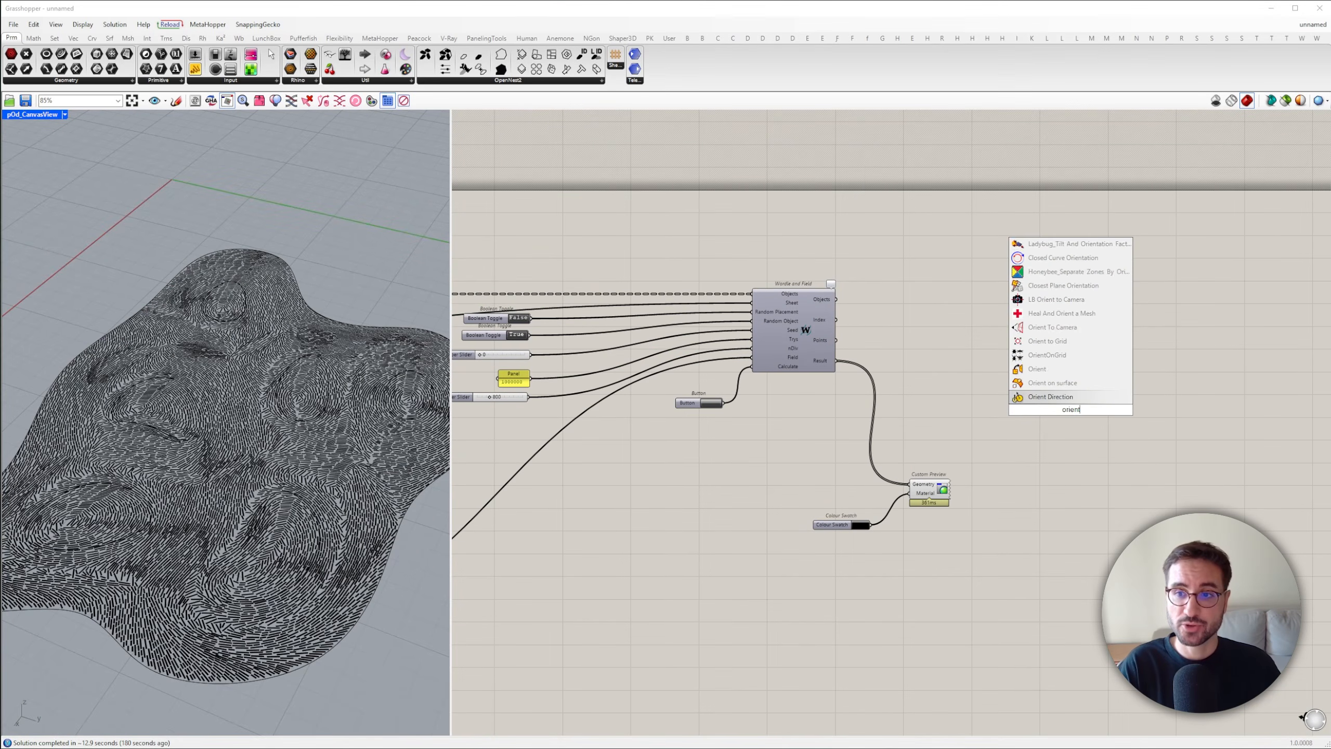
pyautogui.press('Return')
pyautogui.scroll(4, 988, 424)
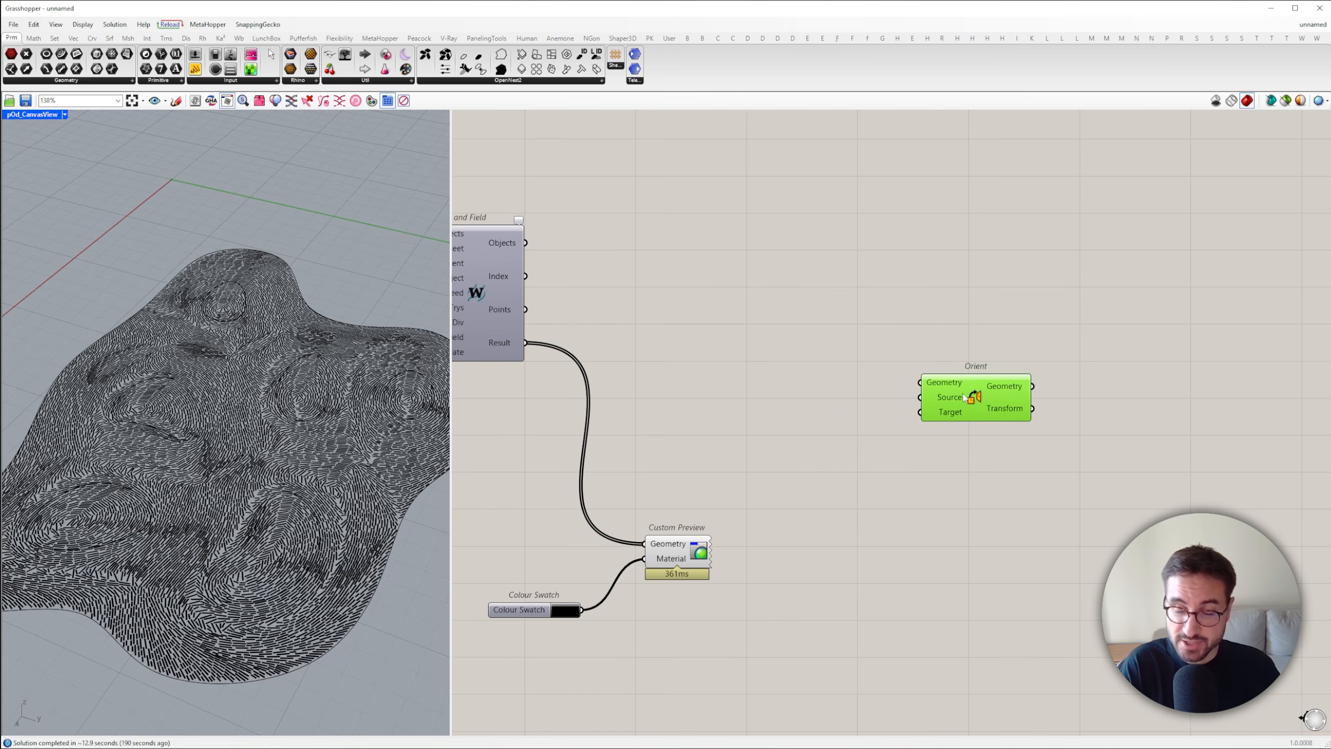
pyautogui.scroll(-3, 989, 423)
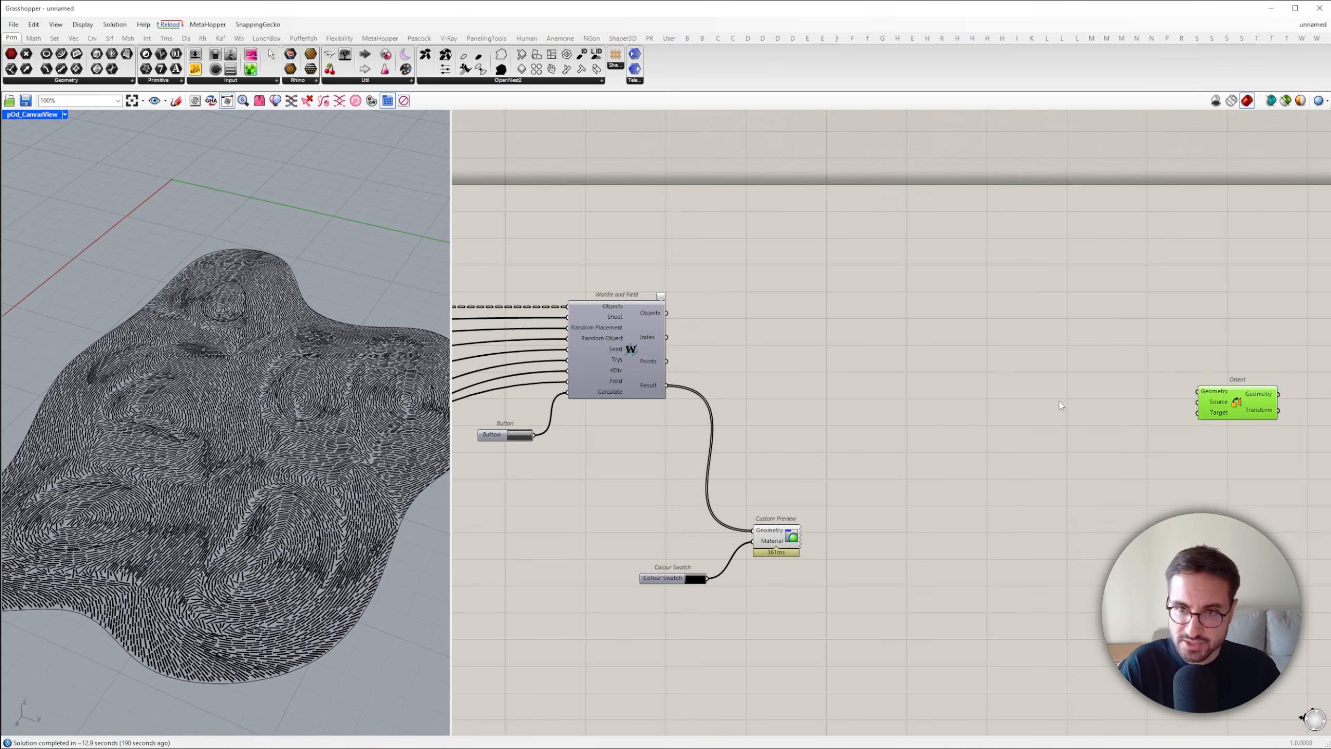
pyautogui.doubleClick(1061, 405)
pyautogui.write('con plane')
pyautogui.press('Return')
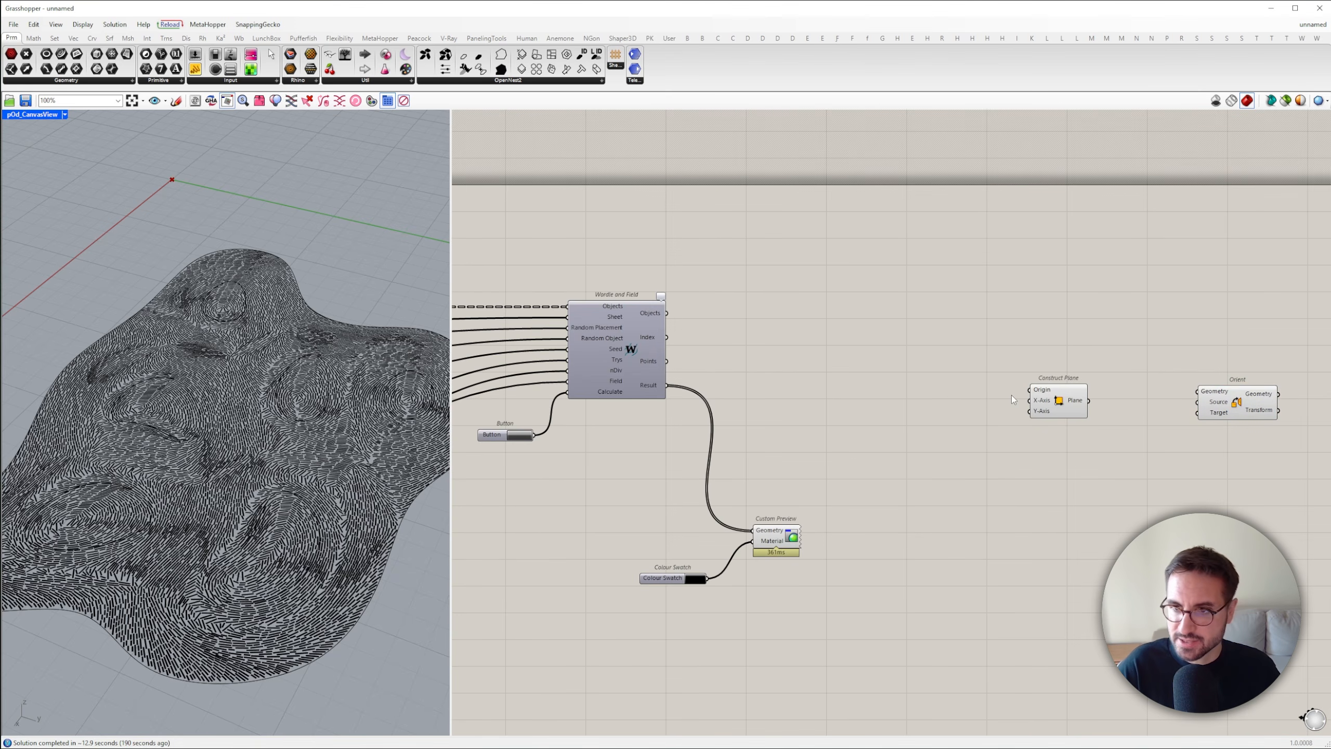
# Add Face Normals fed by Wordle and Field's Result and connect its Centers to Construct Plane's Origin
pyautogui.doubleClick(1011, 395)
pyautogui.write('face norma')
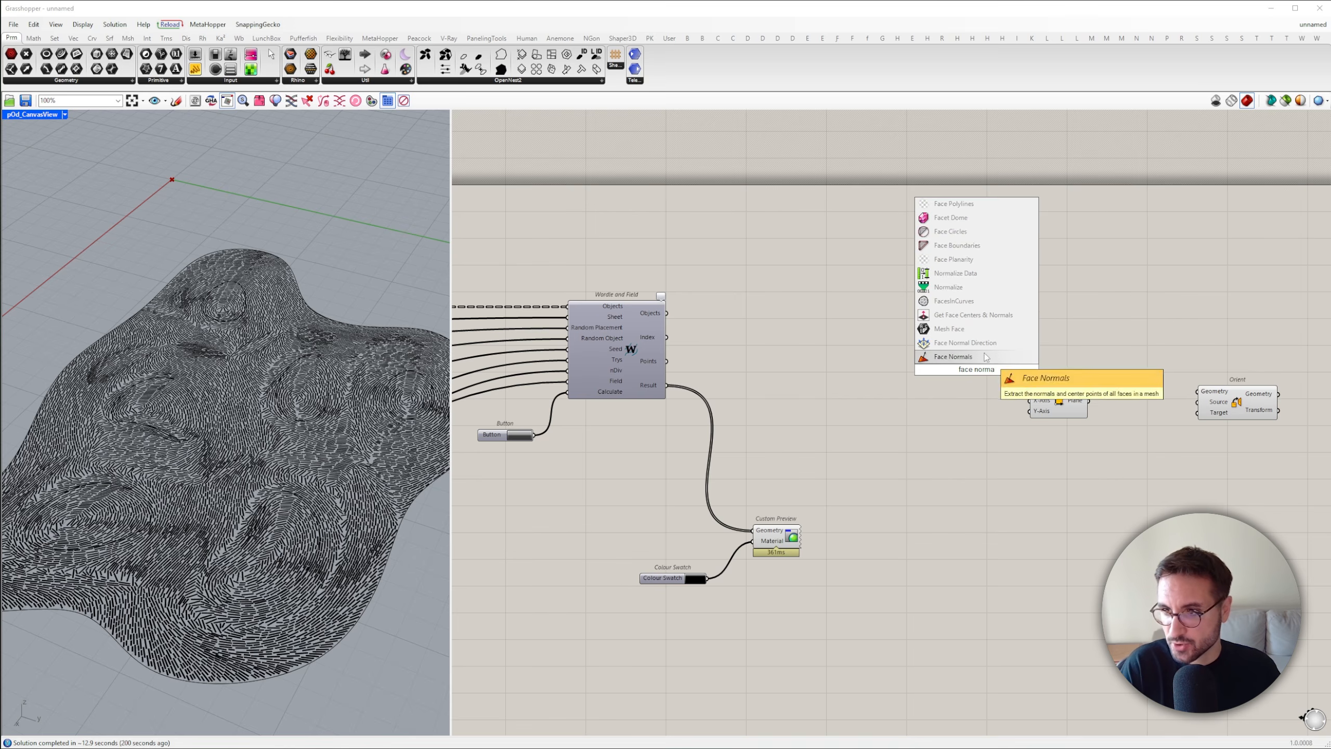
pyautogui.click(985, 357)
pyautogui.moveTo(946, 369); pyautogui.dragTo(668, 386)
pyautogui.moveTo(973, 369); pyautogui.dragTo(916, 284)
pyautogui.moveTo(954, 277); pyautogui.dragTo(1238, 288)
# Extract Face Boundaries from Wordle and Field's Result and feed the boundaries into an Explode component
pyautogui.doubleClick(949, 350)
pyautogui.write('face bo')
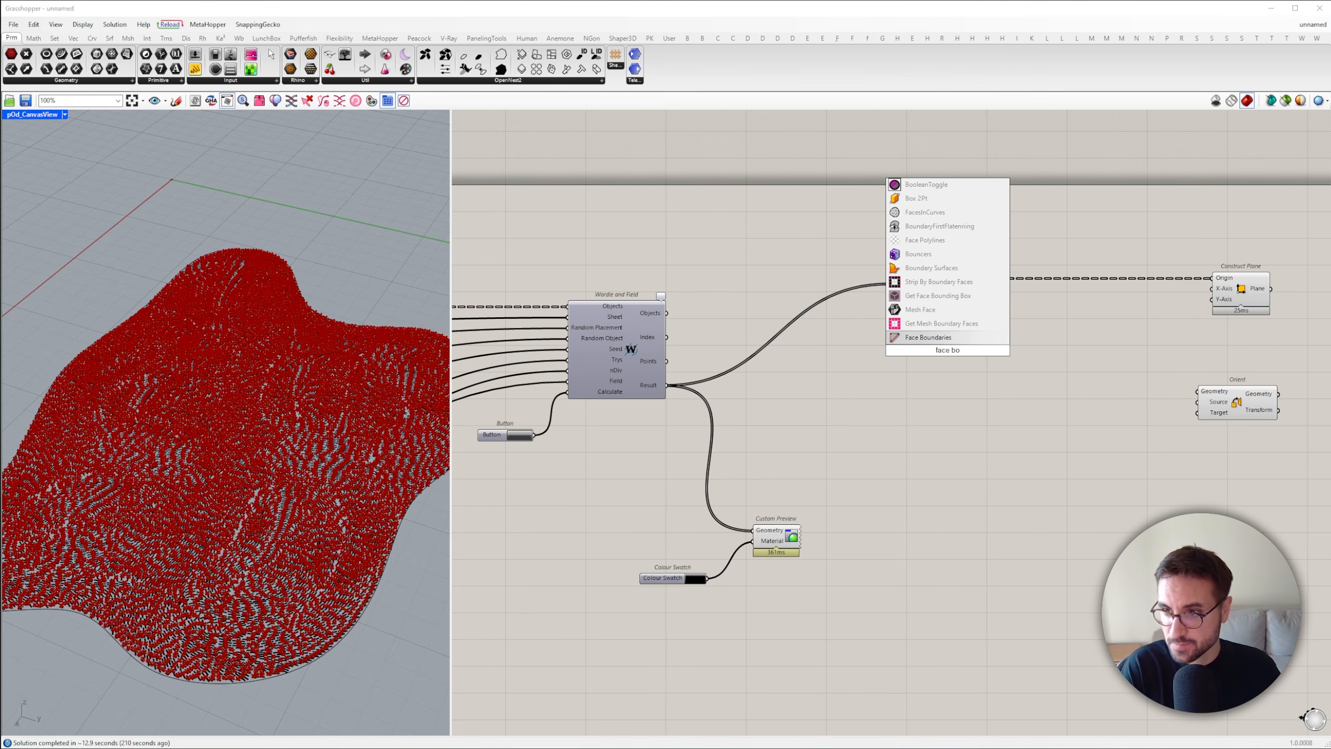
pyautogui.press('Return')
pyautogui.moveTo(668, 390); pyautogui.dragTo(668, 389)
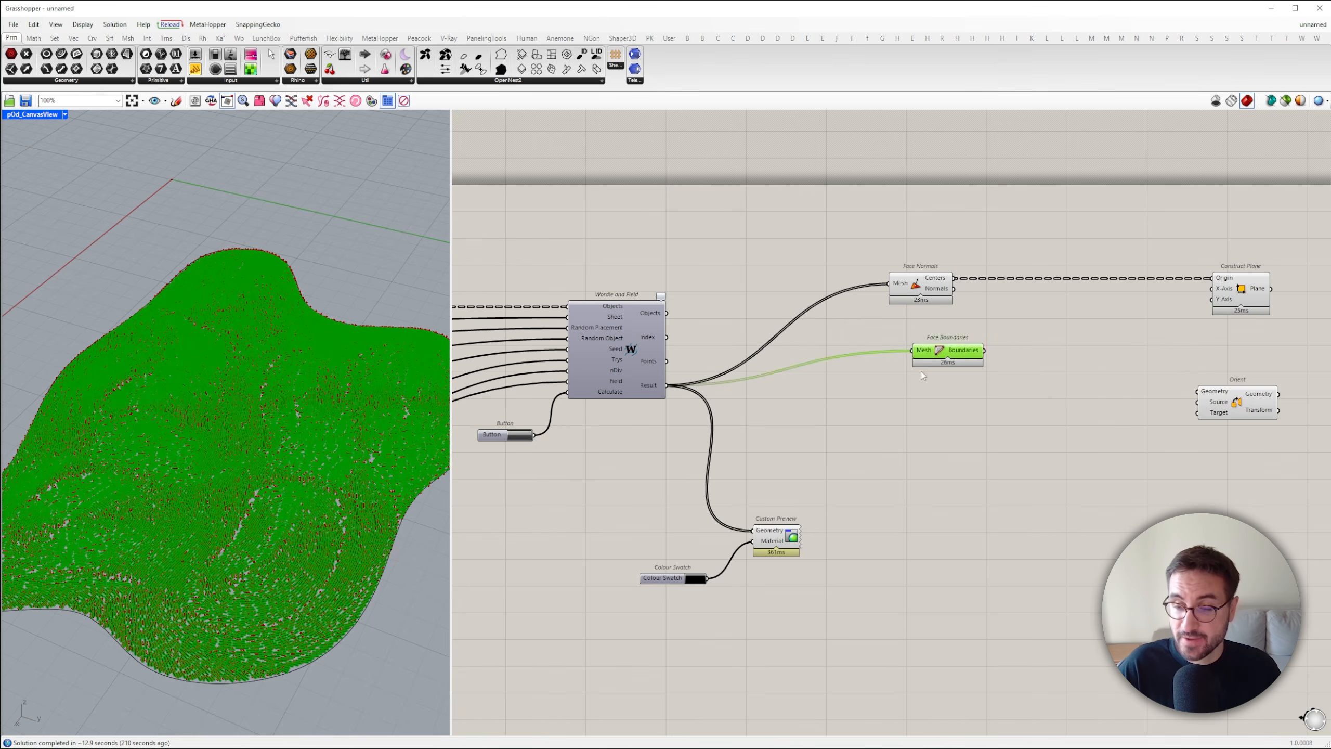
pyautogui.moveTo(943, 355); pyautogui.dragTo(1023, 378)
pyautogui.doubleClick(1010, 334)
pyautogui.write('explode')
pyautogui.moveTo(1075, 382); pyautogui.dragTo(908, 484, button='right')
# Add a Sort List with Explode's Segments as Values A and move Orient out of the way
pyautogui.doubleClick(946, 437)
pyautogui.write('sort')
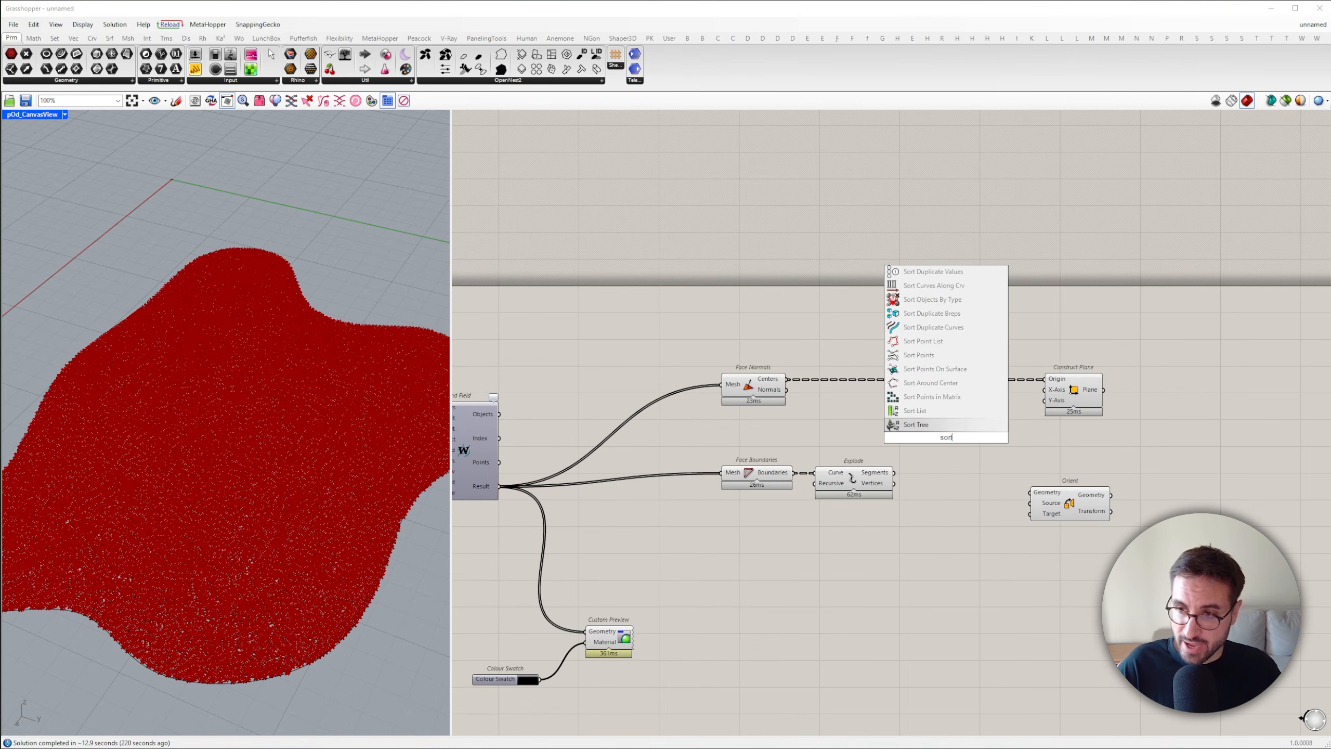
pyautogui.click(937, 414)
pyautogui.scroll(4, 924, 457)
pyautogui.moveTo(897, 435); pyautogui.dragTo(868, 488)
pyautogui.moveTo(972, 417); pyautogui.dragTo(1153, 476)
pyautogui.scroll(-5, 1064, 505)
pyautogui.click(1134, 523)
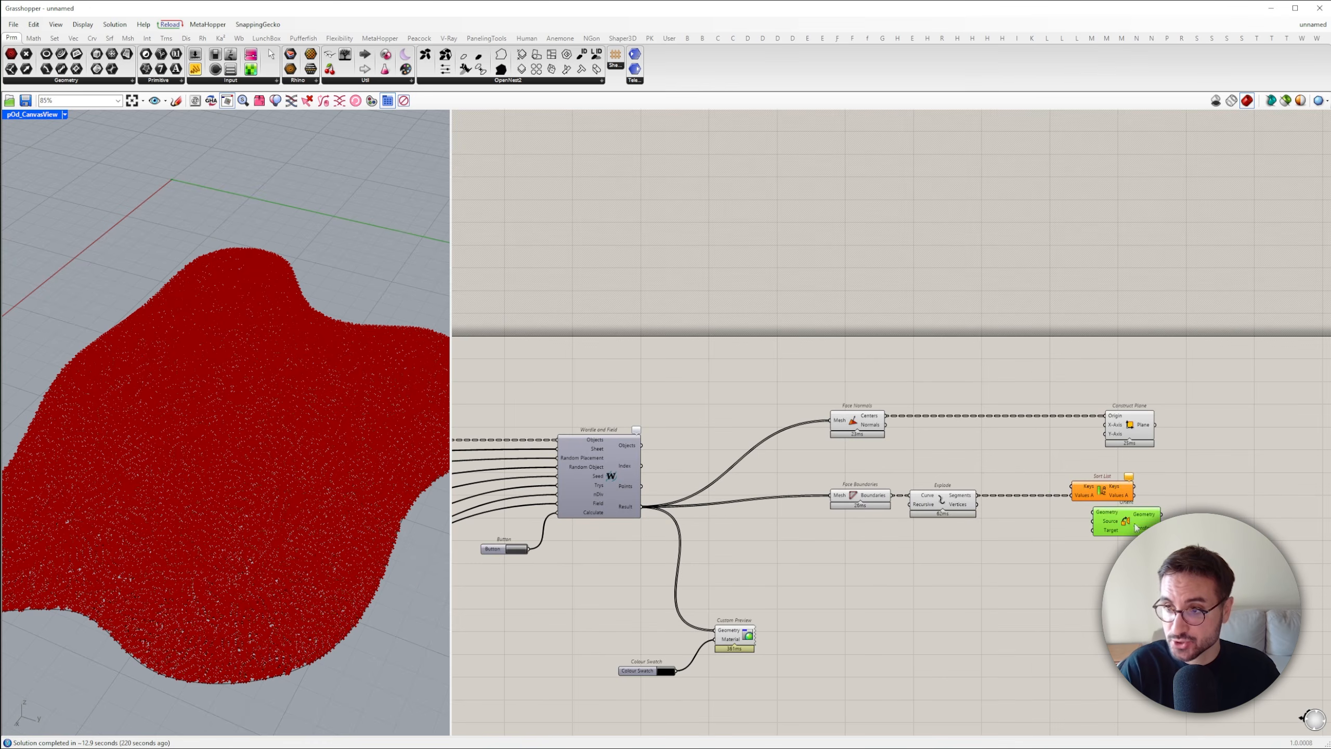
pyautogui.moveTo(1135, 528); pyautogui.dragTo(1318, 542)
pyautogui.scroll(-5, 1207, 525)
pyautogui.scroll(9, 1115, 494)
# Measure the exploded segments with a Length component and use the lengths as Sort List's Keys
pyautogui.doubleClick(1056, 469)
pyautogui.write('leng')
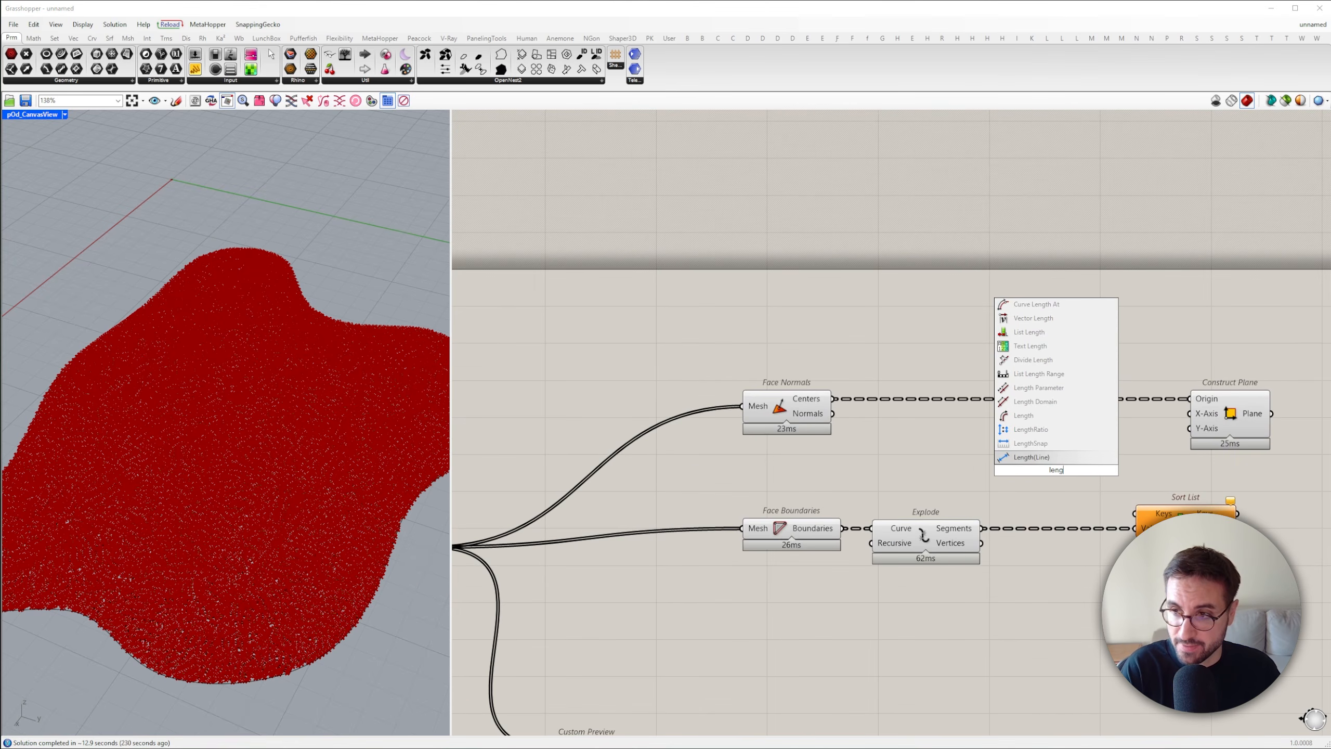
pyautogui.click(1040, 416)
pyautogui.moveTo(1185, 521); pyautogui.dragTo(1170, 521)
# Add a List Item after Sort List's sorted values and set its Index with a panel of -1
pyautogui.moveTo(1258, 540); pyautogui.dragTo(887, 521, button='right')
pyautogui.doubleClick(925, 526)
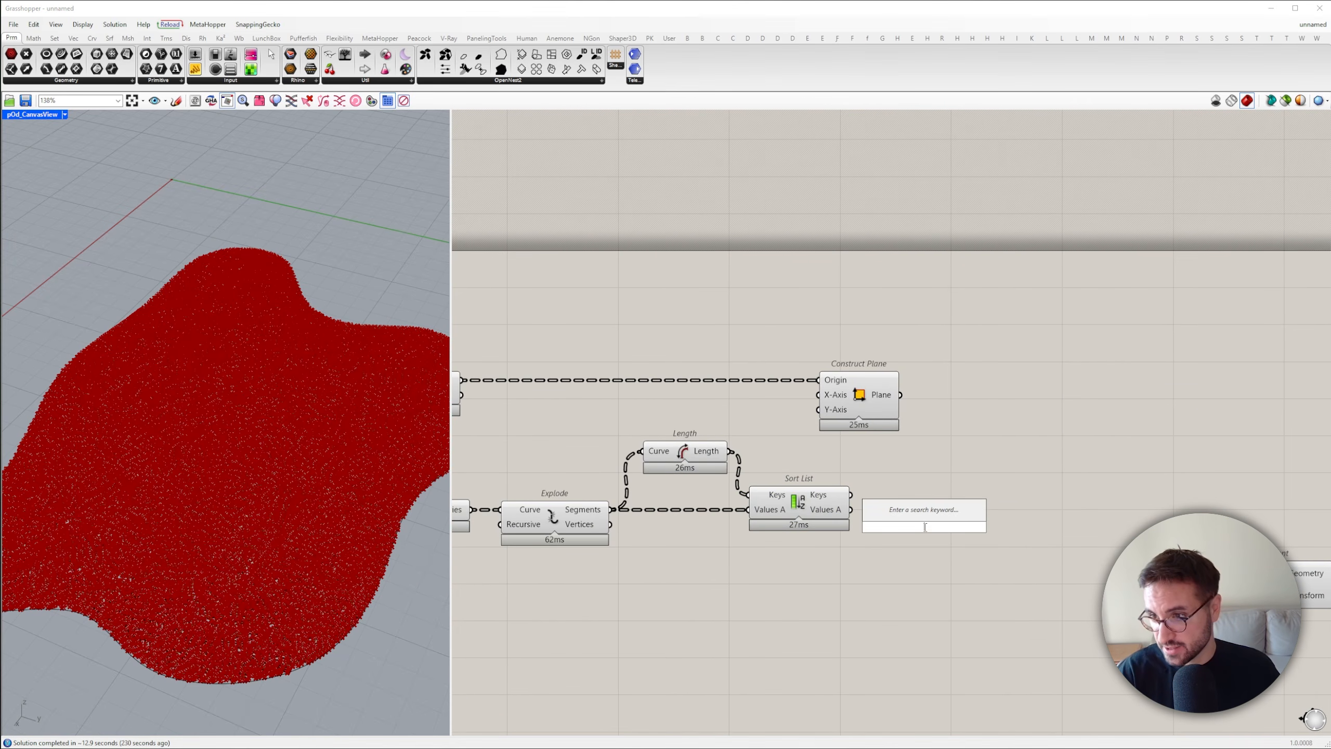
pyautogui.write('item')
pyautogui.click(920, 521)
pyautogui.moveTo(923, 524); pyautogui.dragTo(983, 524)
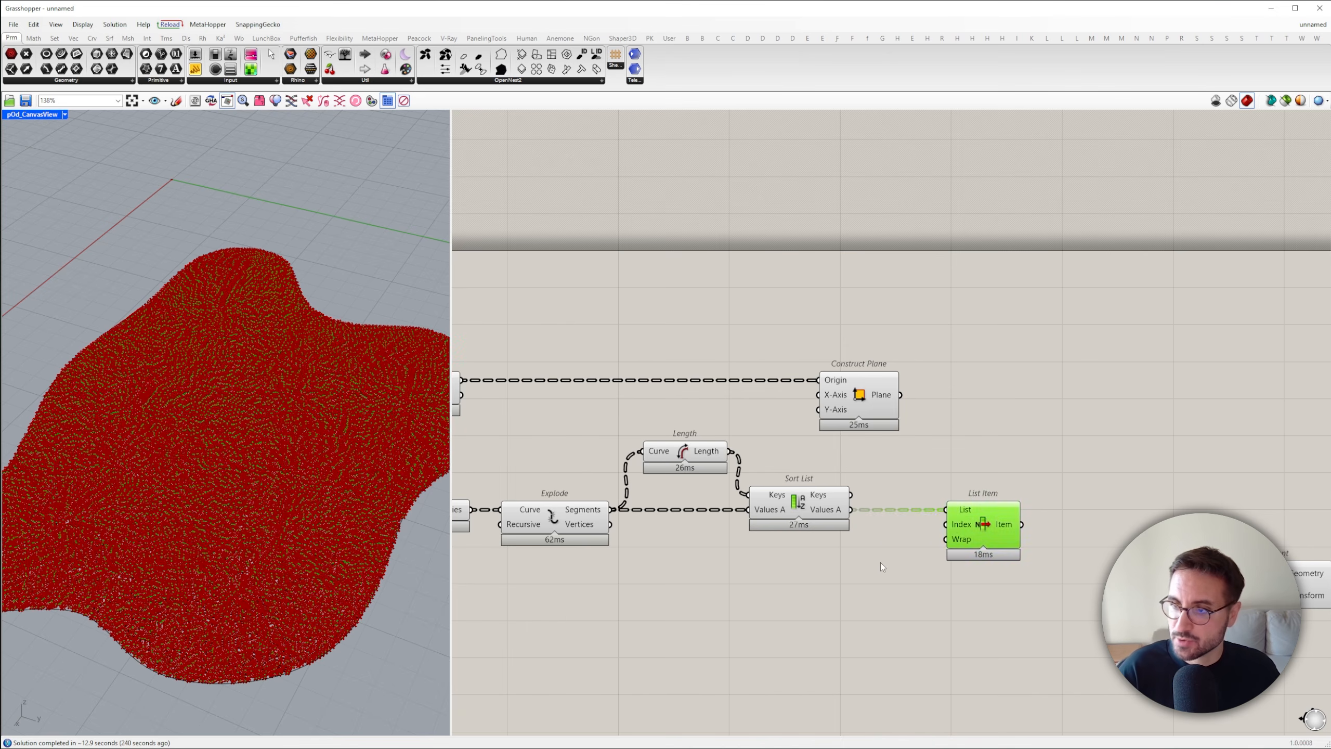
pyautogui.doubleClick(882, 561)
pyautogui.moveTo(895, 562); pyautogui.dragTo(946, 524)
pyautogui.scroll(-3, 885, 562)
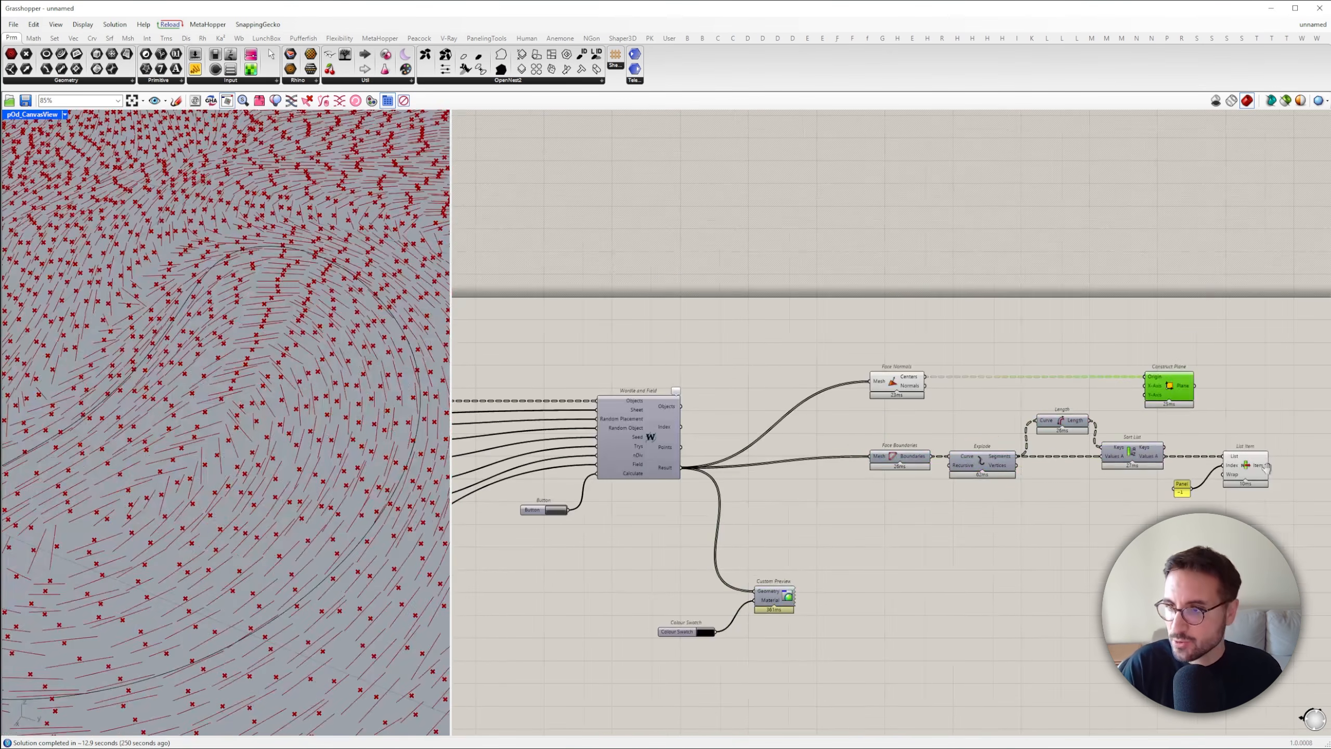
# Convert List Item's output with a Vector parameter and connect it to Construct Plane's X-Axis
pyautogui.moveTo(1266, 468); pyautogui.dragTo(786, 474, button='right')
pyautogui.doubleClick(882, 466)
pyautogui.write('vec')
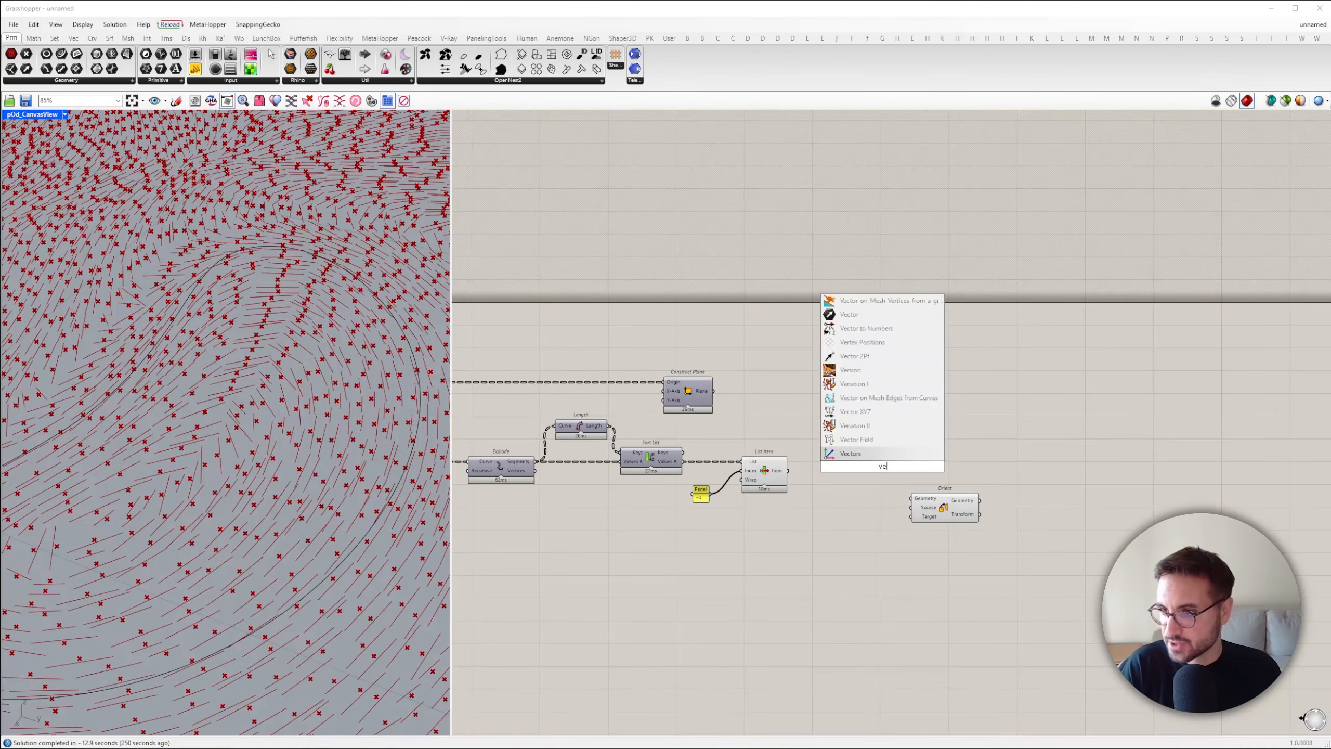
pyautogui.click(860, 441)
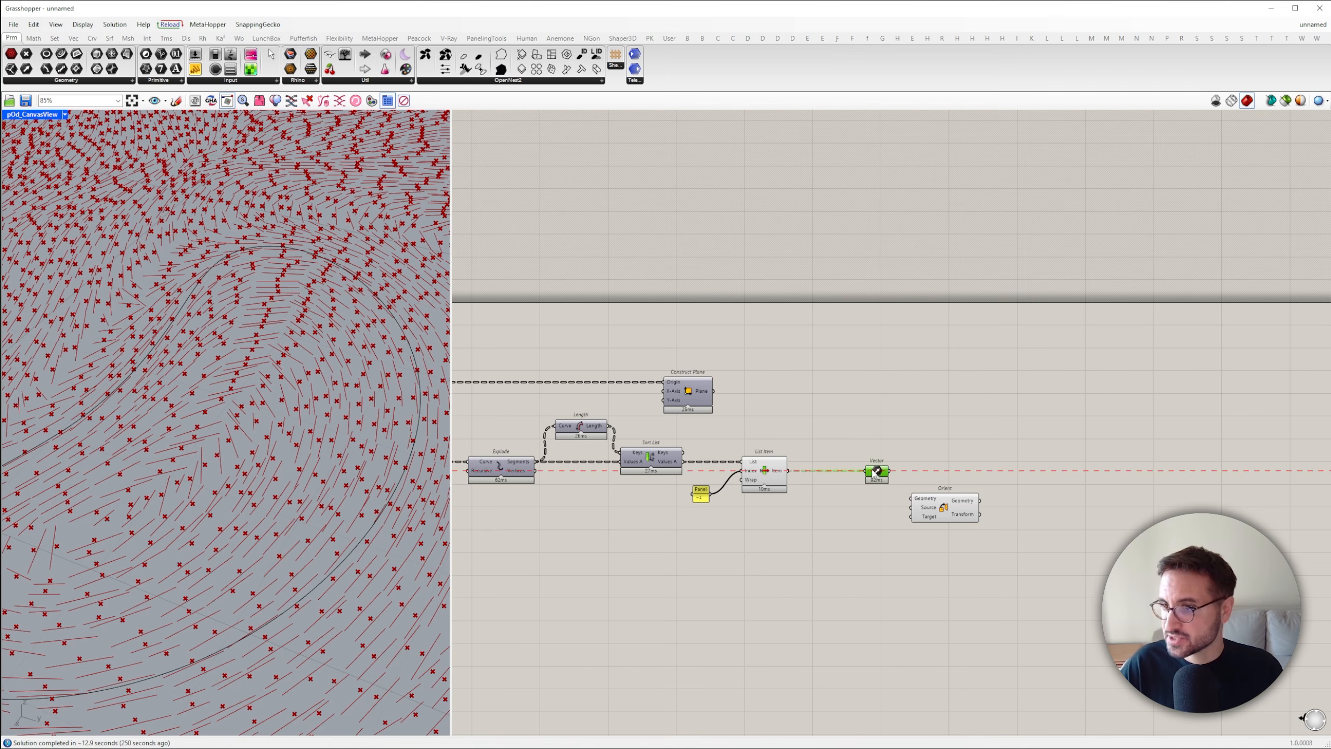
pyautogui.moveTo(665, 397); pyautogui.dragTo(666, 398)
pyautogui.moveTo(667, 399); pyautogui.dragTo(1073, 401)
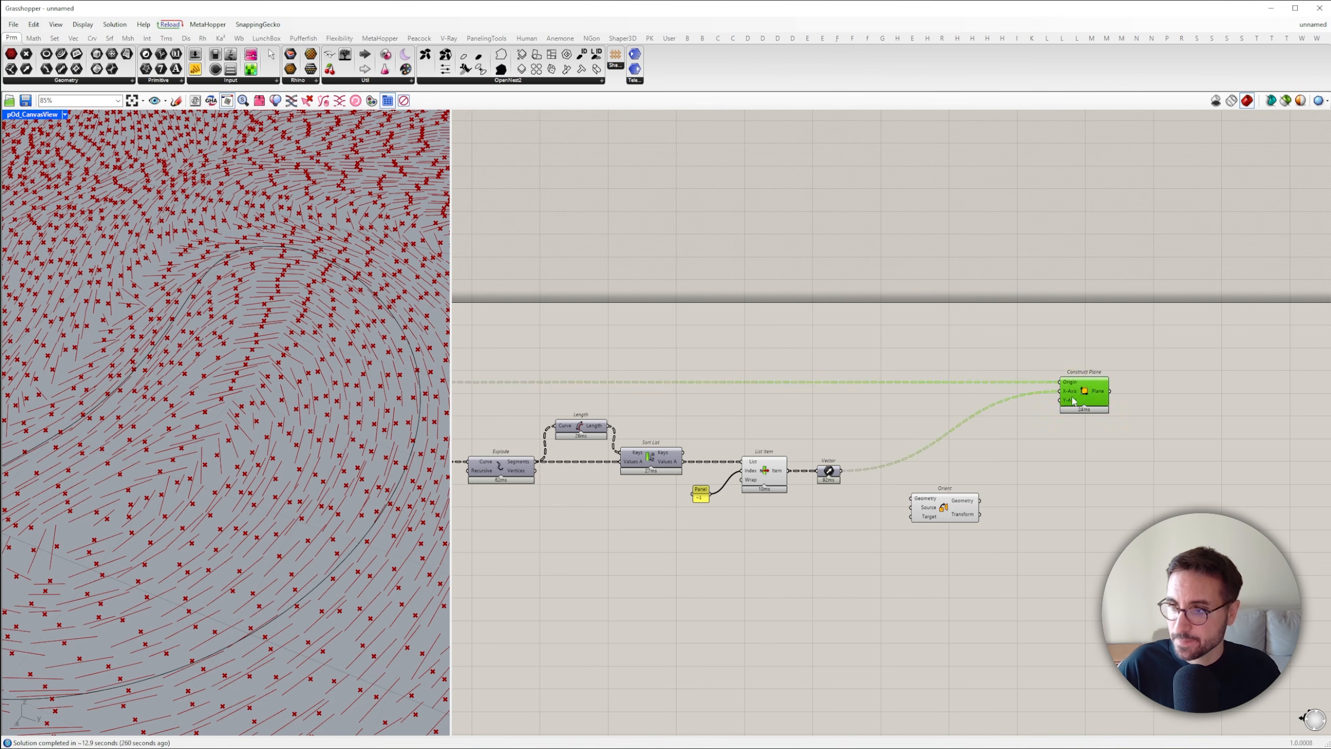
# Add a Cross Product of the Vector and Unit Z and feed the resulting vector to Construct Plane's Y-Axis
pyautogui.moveTo(905, 498); pyautogui.dragTo(988, 505, button='right')
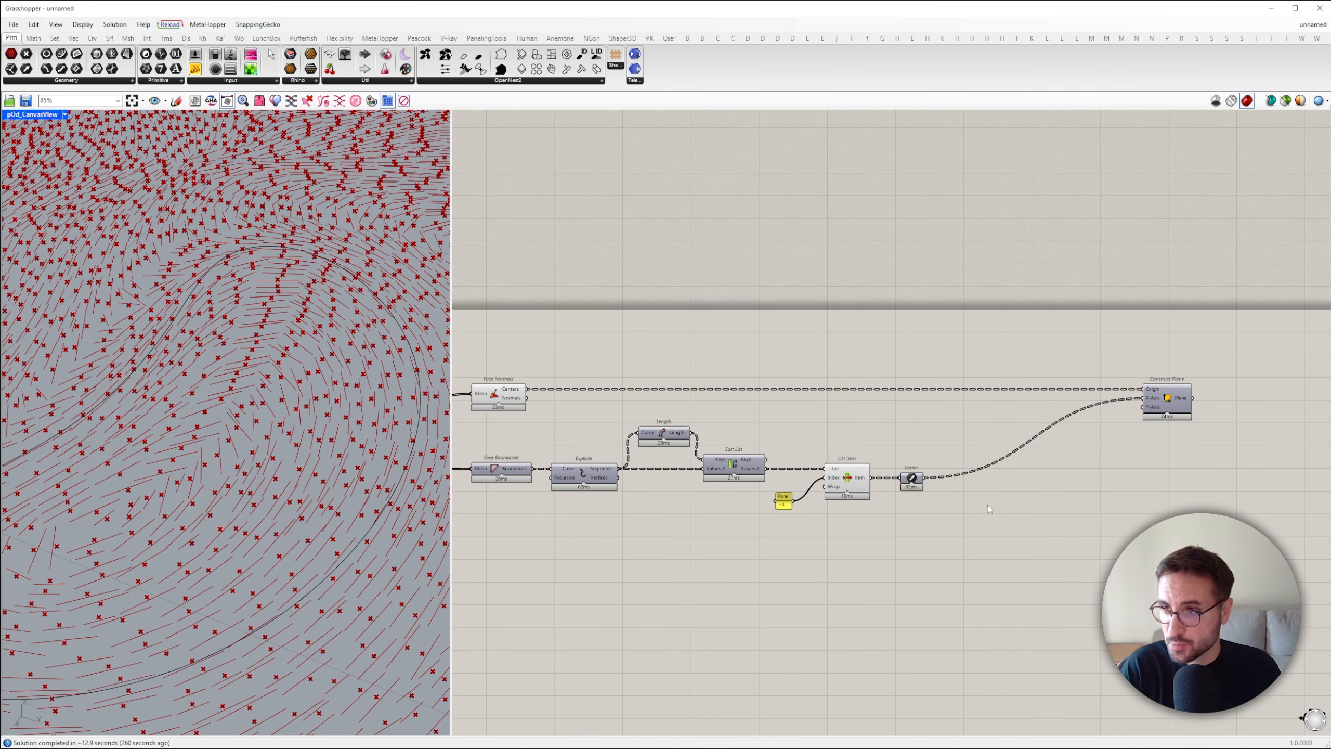
pyautogui.doubleClick(1017, 506)
pyautogui.write('cros')
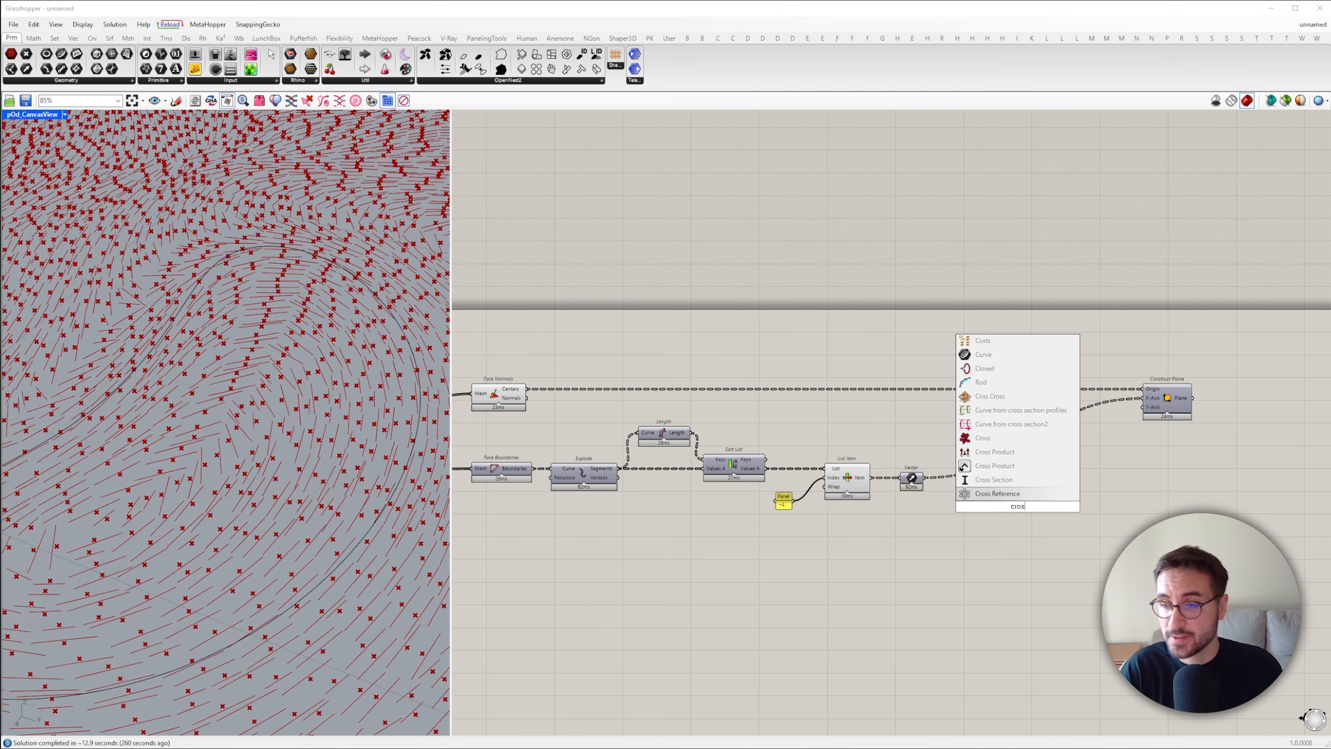
pyautogui.click(1018, 452)
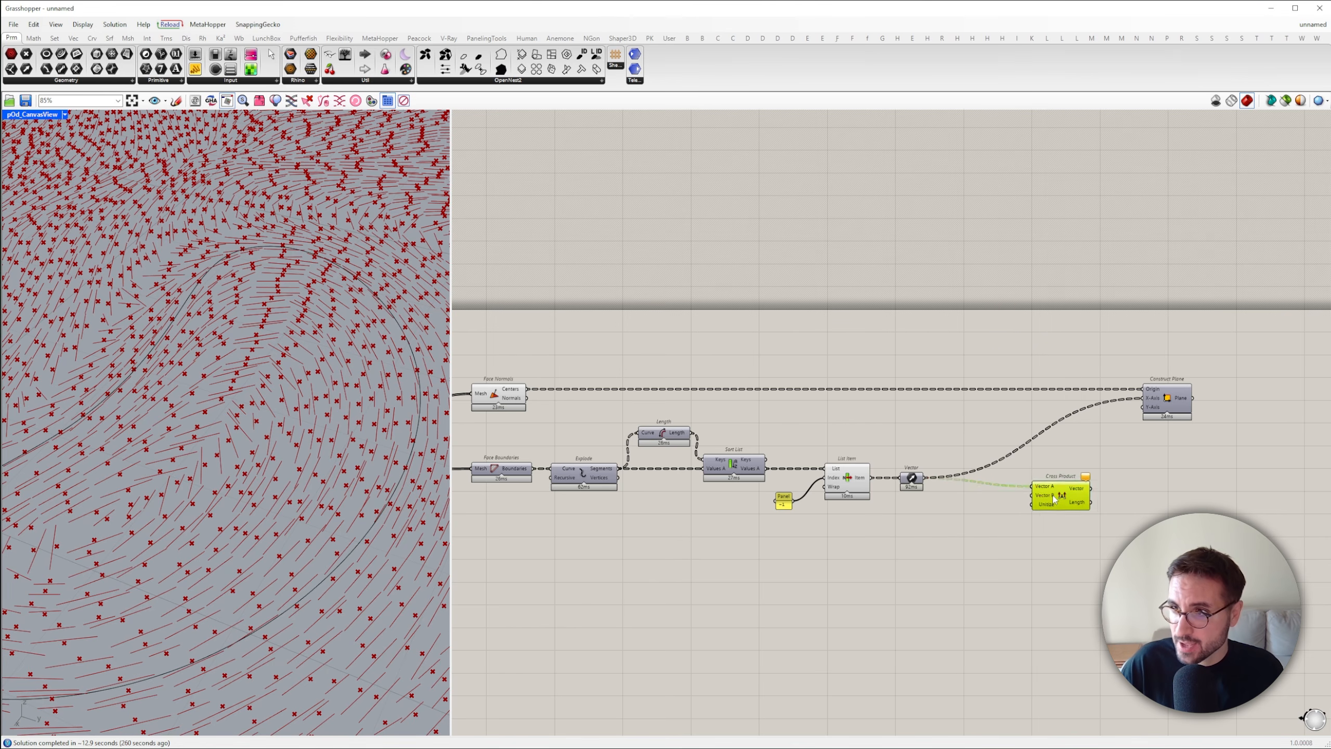
pyautogui.doubleClick(1028, 507)
pyautogui.write('z')
pyautogui.click(1030, 495)
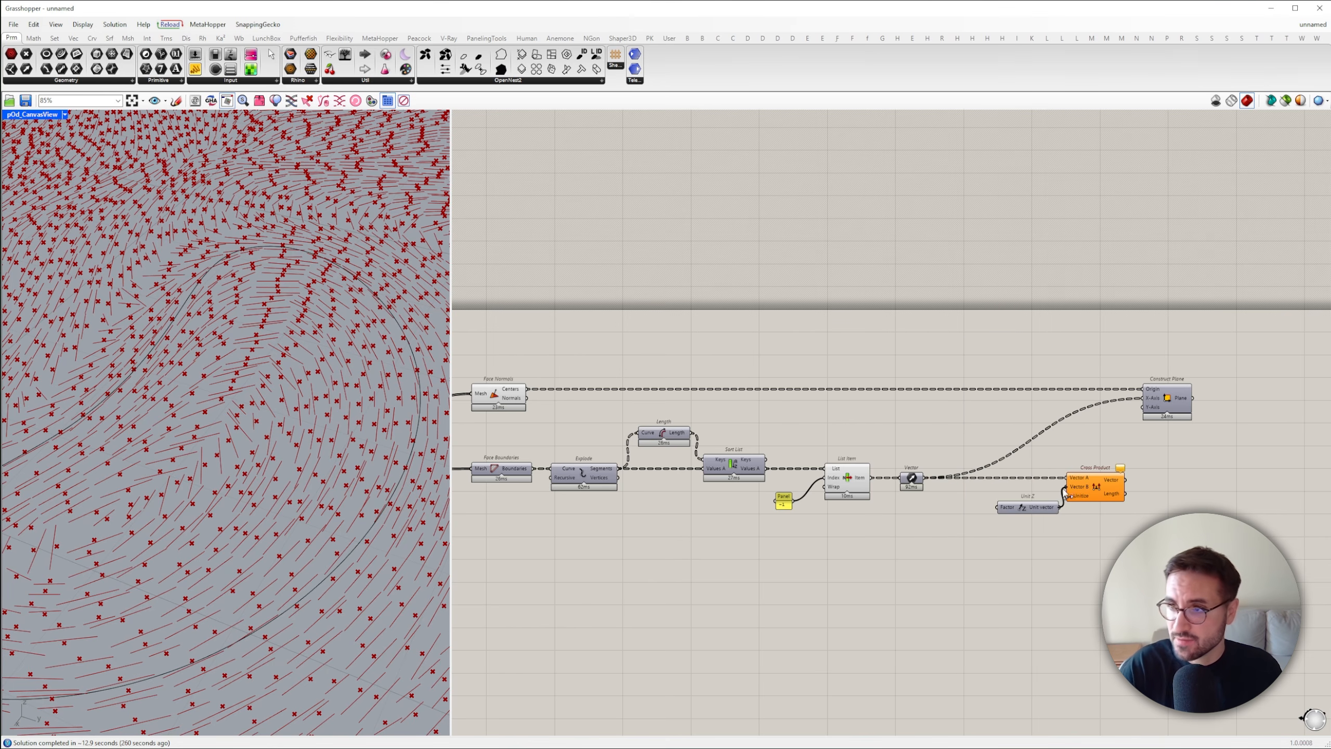
# Turn on the preview of Construct Plane and inspect the planes' orientation in the viewport
pyautogui.middleClick(1167, 353)
pyautogui.click(1173, 358)
pyautogui.scroll(6, 318, 471)
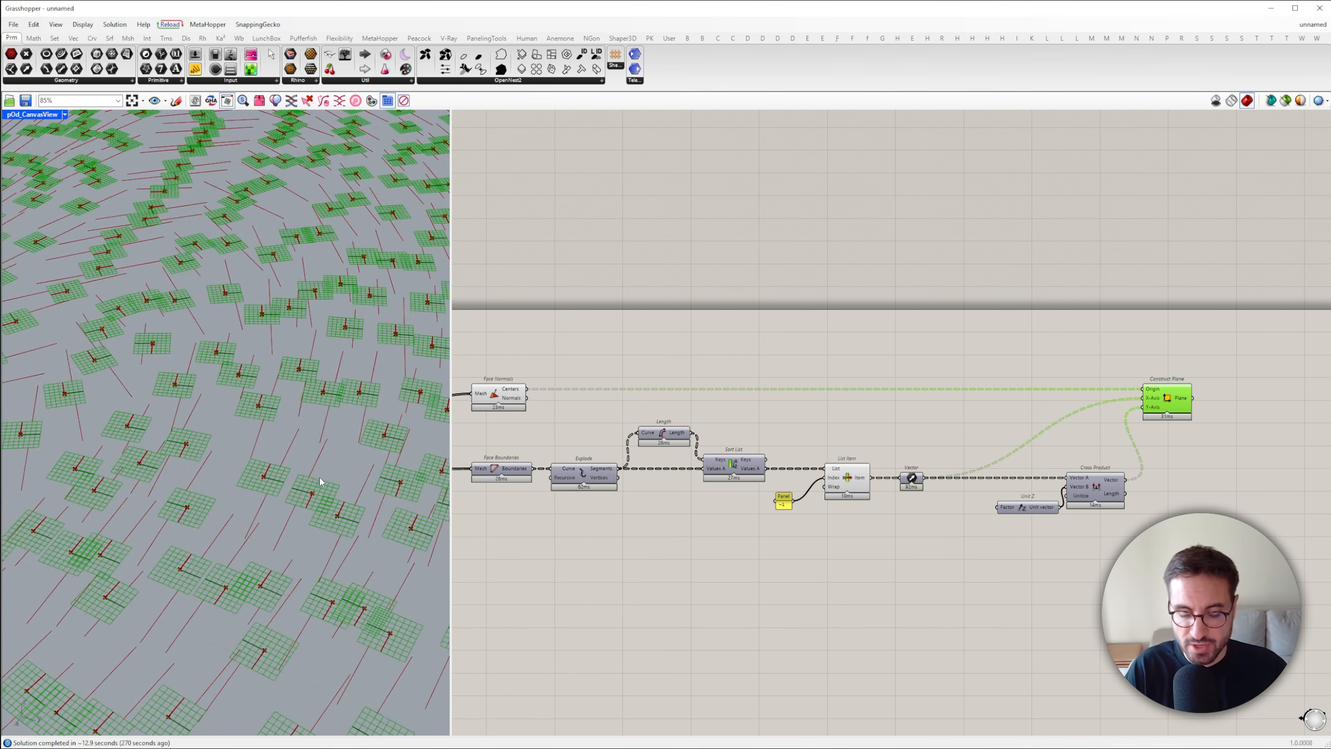
pyautogui.scroll(-10, 319, 477)
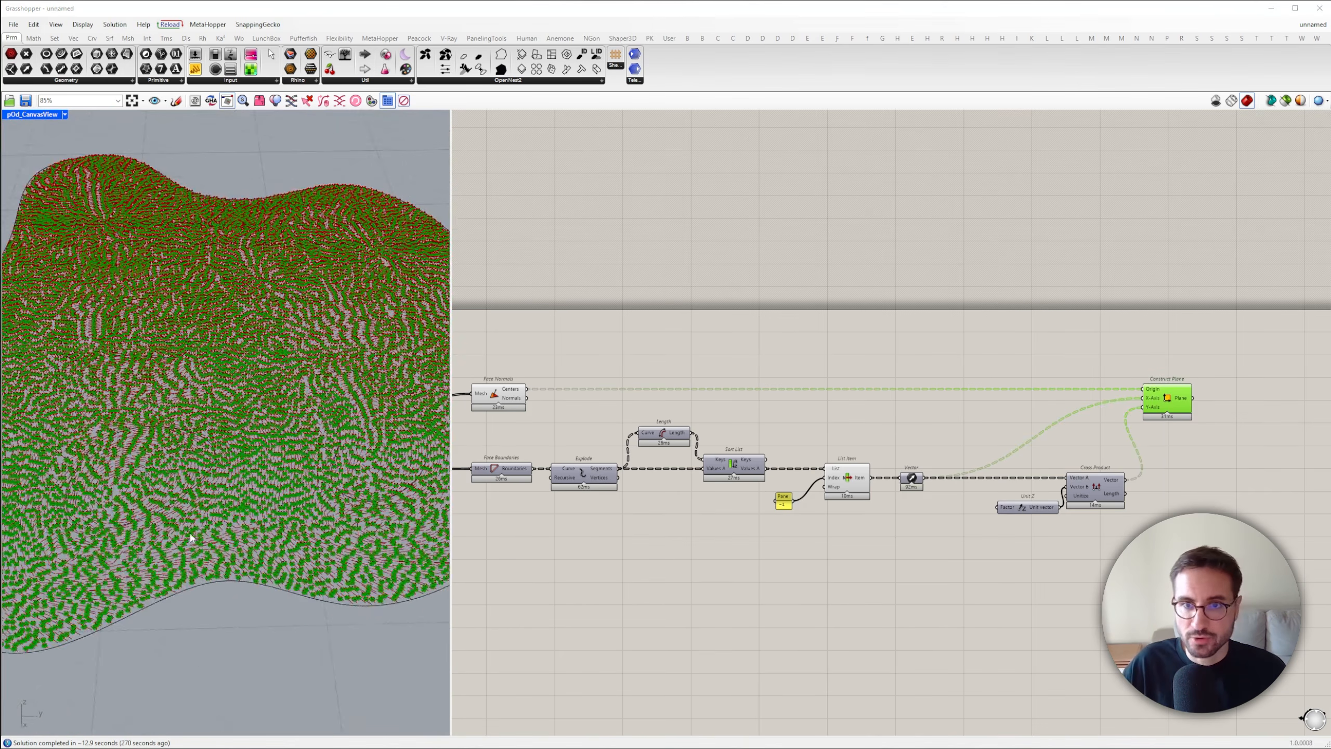
pyautogui.scroll(5, 191, 537)
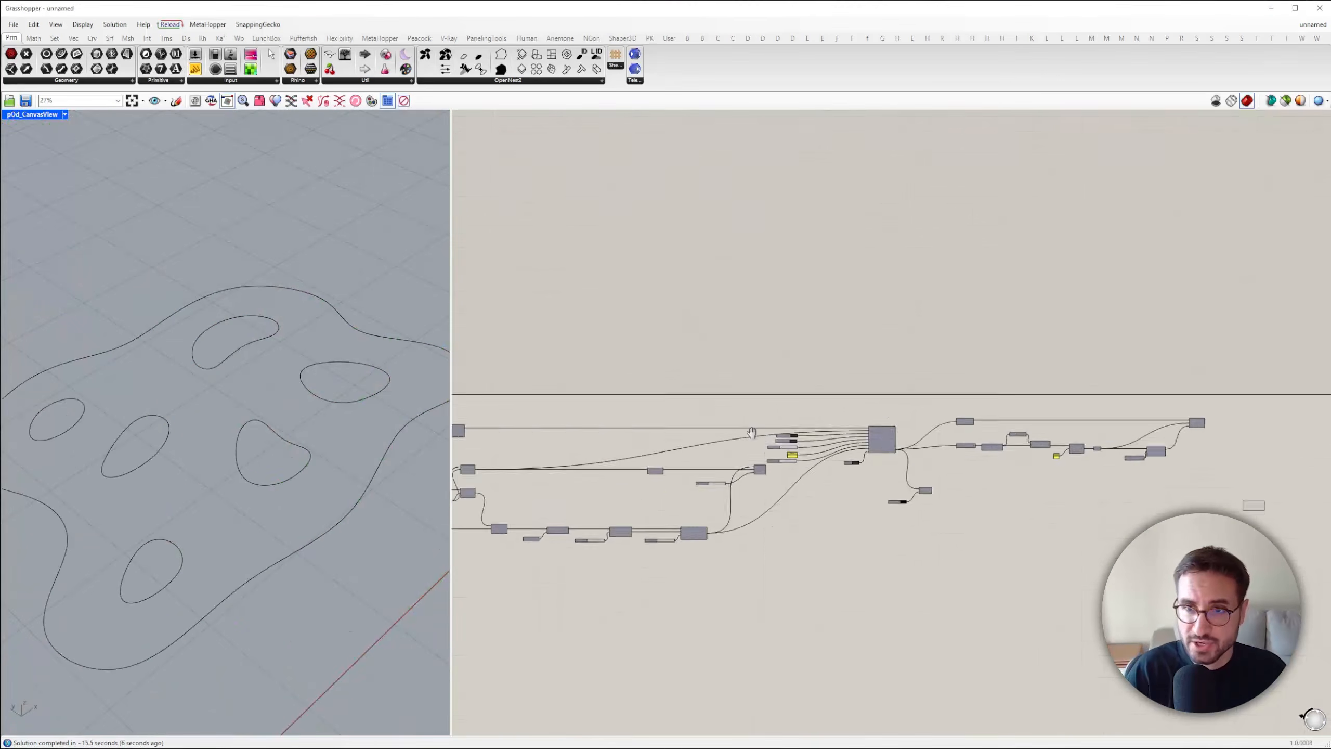
pyautogui.scroll(3, 547, 508)
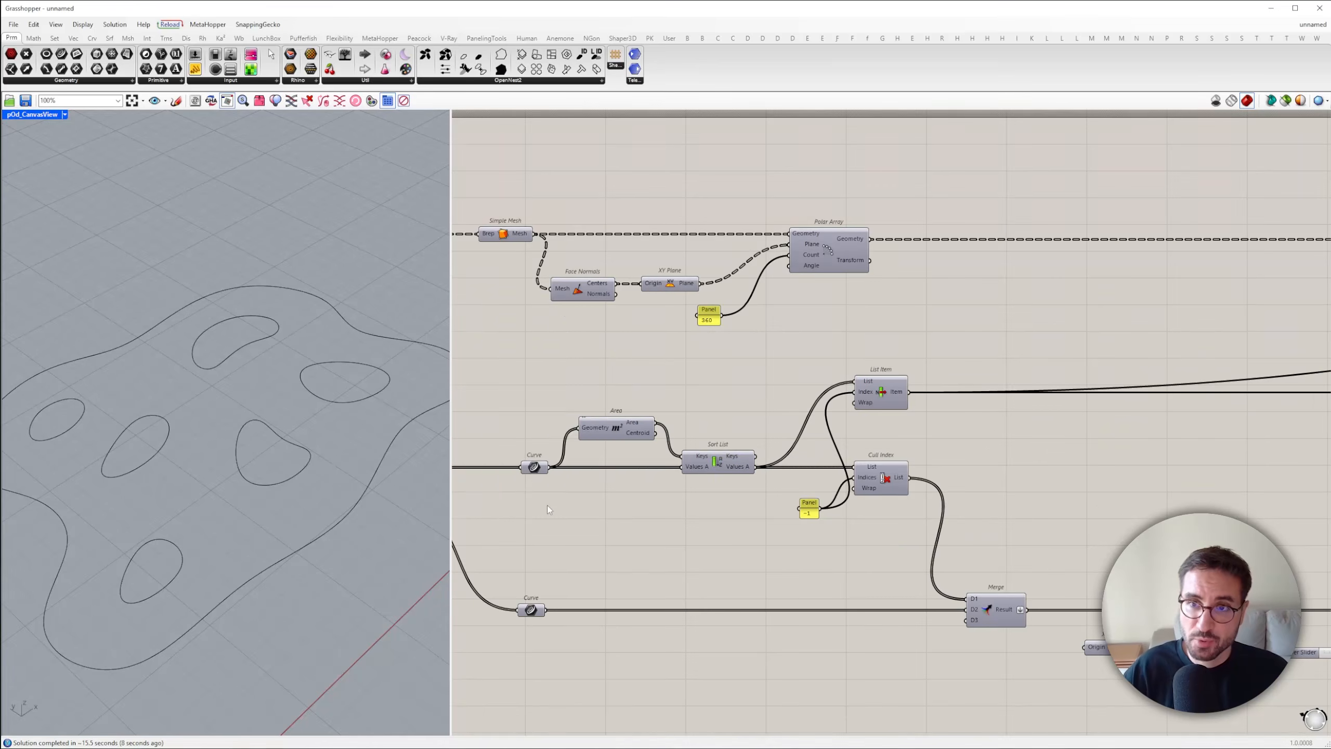
# Add a Brep parameter fed by the Roof output of Curve Region To Roof and name it Roof
pyautogui.doubleClick(547, 505)
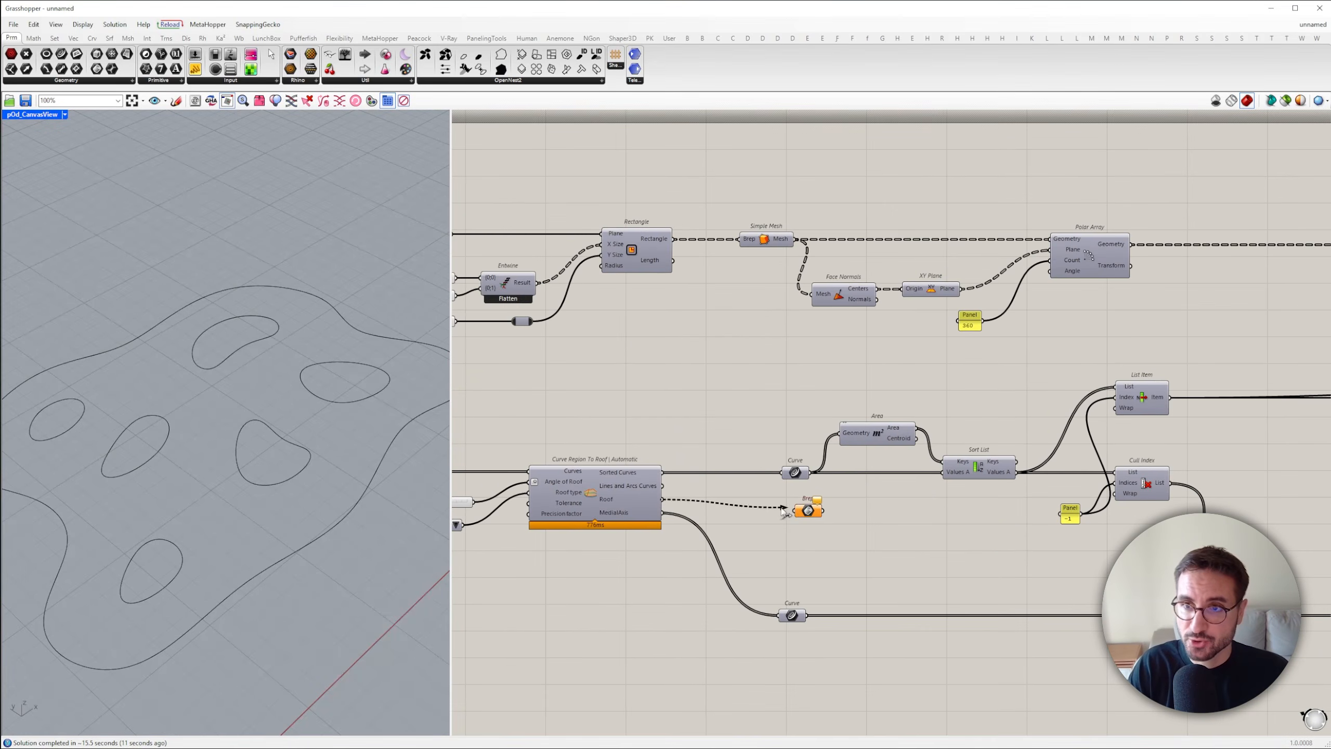
pyautogui.rightClick(795, 503)
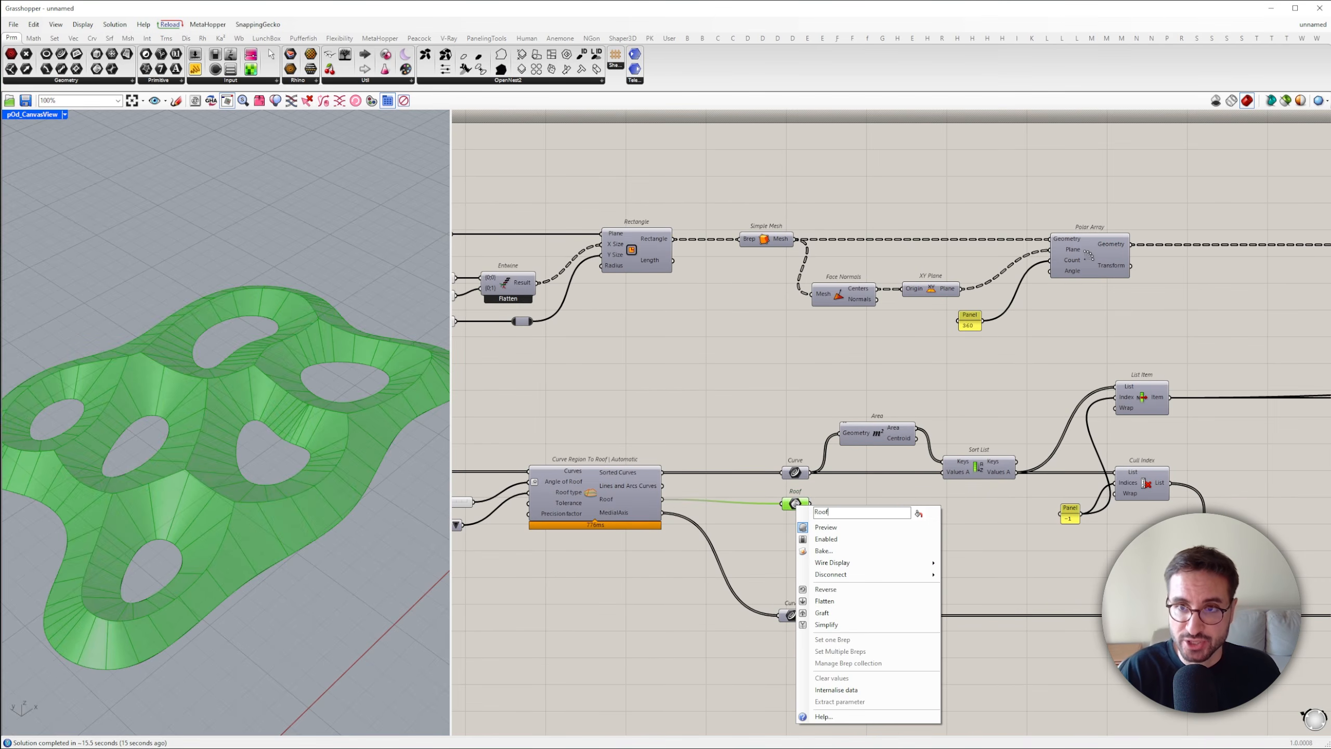
pyautogui.press('Return')
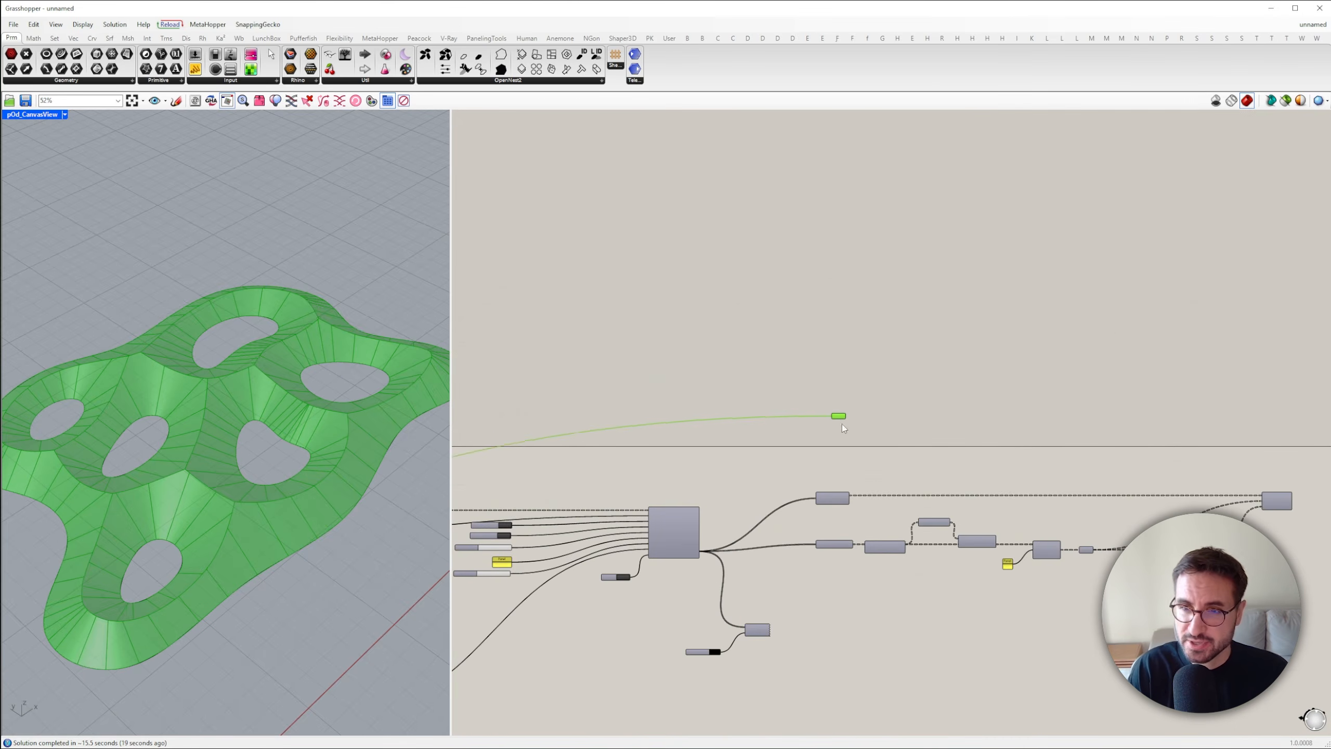
pyautogui.scroll(5, 912, 514)
# Add a Project Point component projecting Face Normals' Centers onto Roof along a Unit Z direction
pyautogui.doubleClick(912, 513)
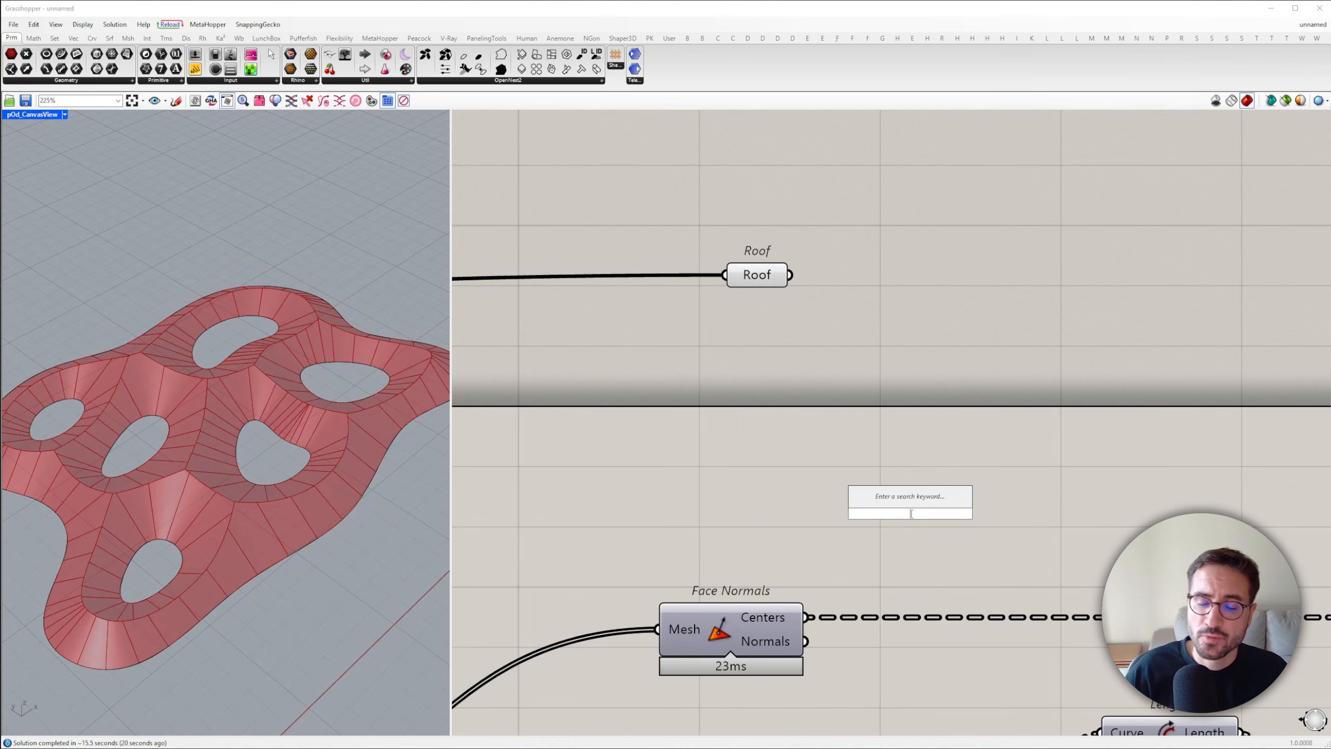
pyautogui.write('proj')
pyautogui.click(913, 447)
pyautogui.doubleClick(716, 428)
pyautogui.write('z')
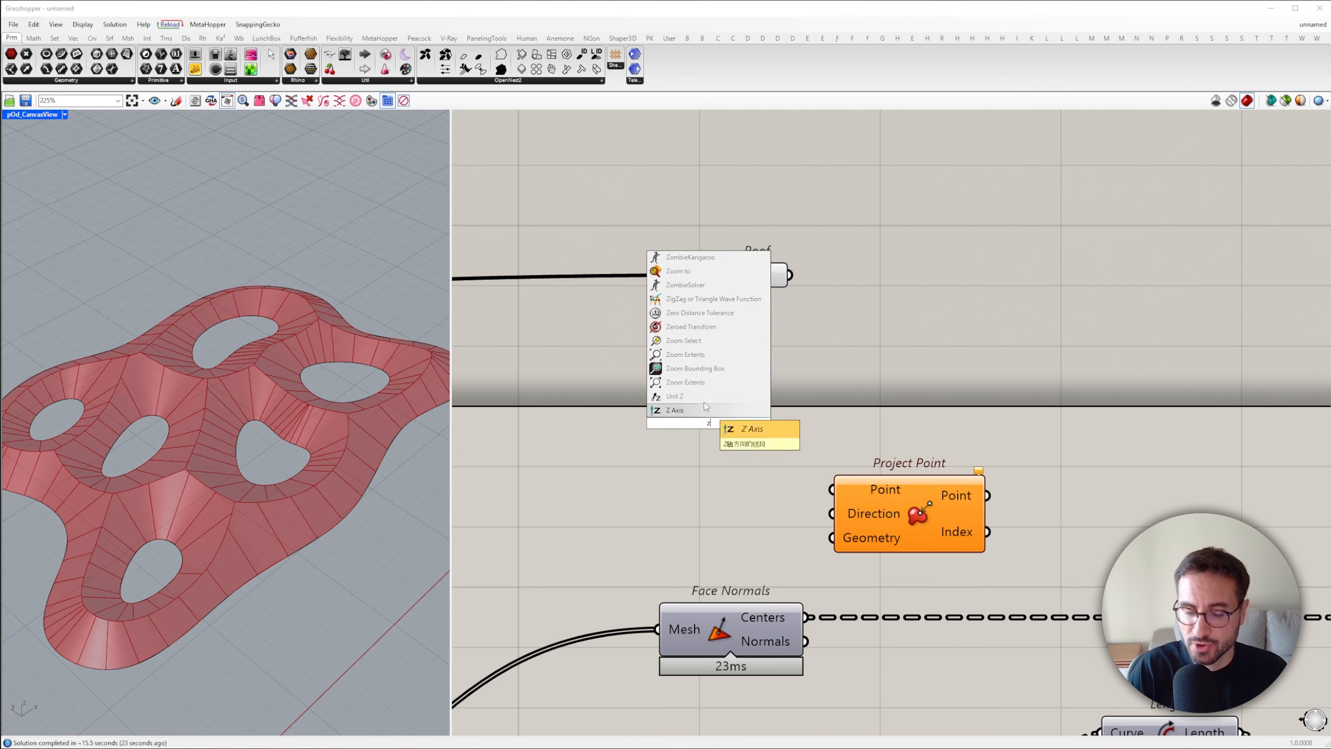
pyautogui.click(720, 413)
pyautogui.moveTo(838, 547); pyautogui.dragTo(958, 461)
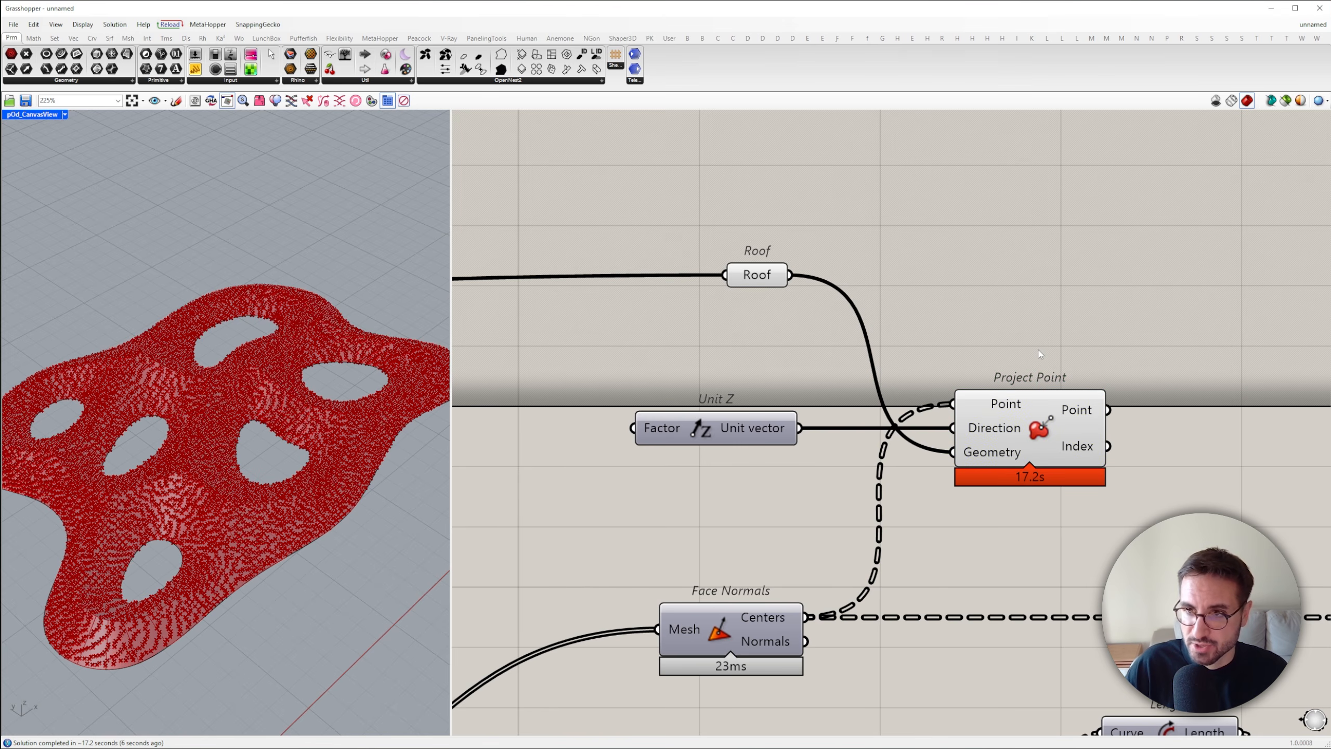
# Check the computation time of Project Point and delete the component
pyautogui.click(1066, 435)
pyautogui.scroll(5, 1087, 478)
pyautogui.press('Print')
pyautogui.moveTo(745, 439); pyautogui.dragTo(1162, 539)
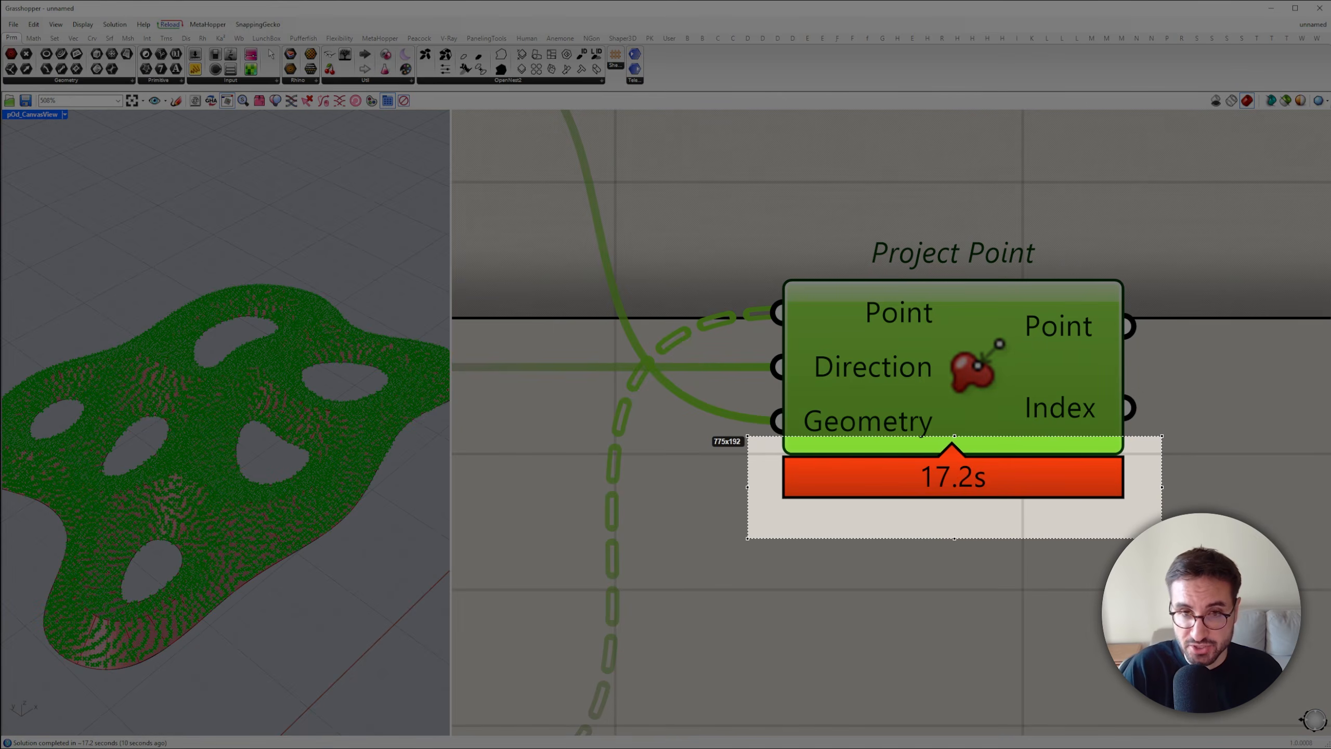
pyautogui.scroll(-7, 972, 431)
pyautogui.press('Delete')
# Add a Line SDL starting at Face Normals' Centers with Unit Z as Direction and a 99999 panel as Length
pyautogui.doubleClick(924, 211)
pyautogui.write('sdl')
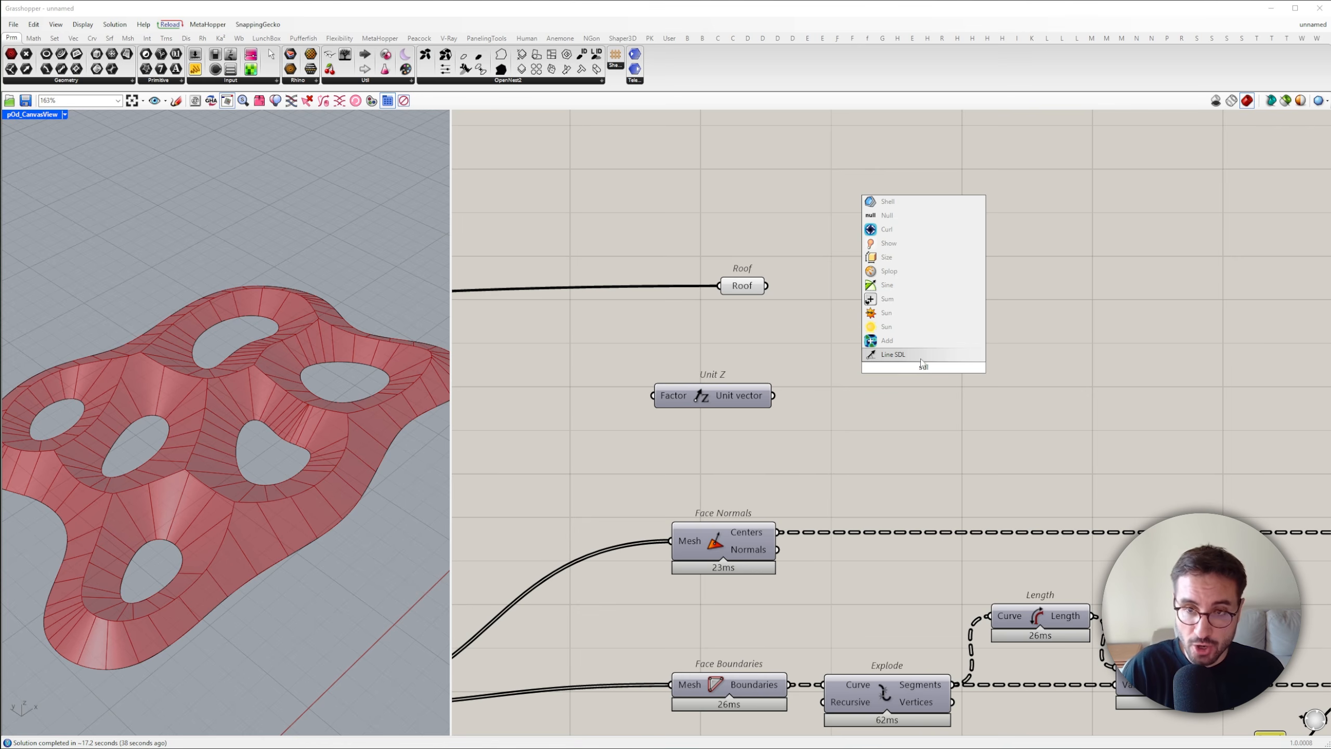
pyautogui.click(902, 355)
pyautogui.moveTo(868, 349); pyautogui.dragTo(871, 350)
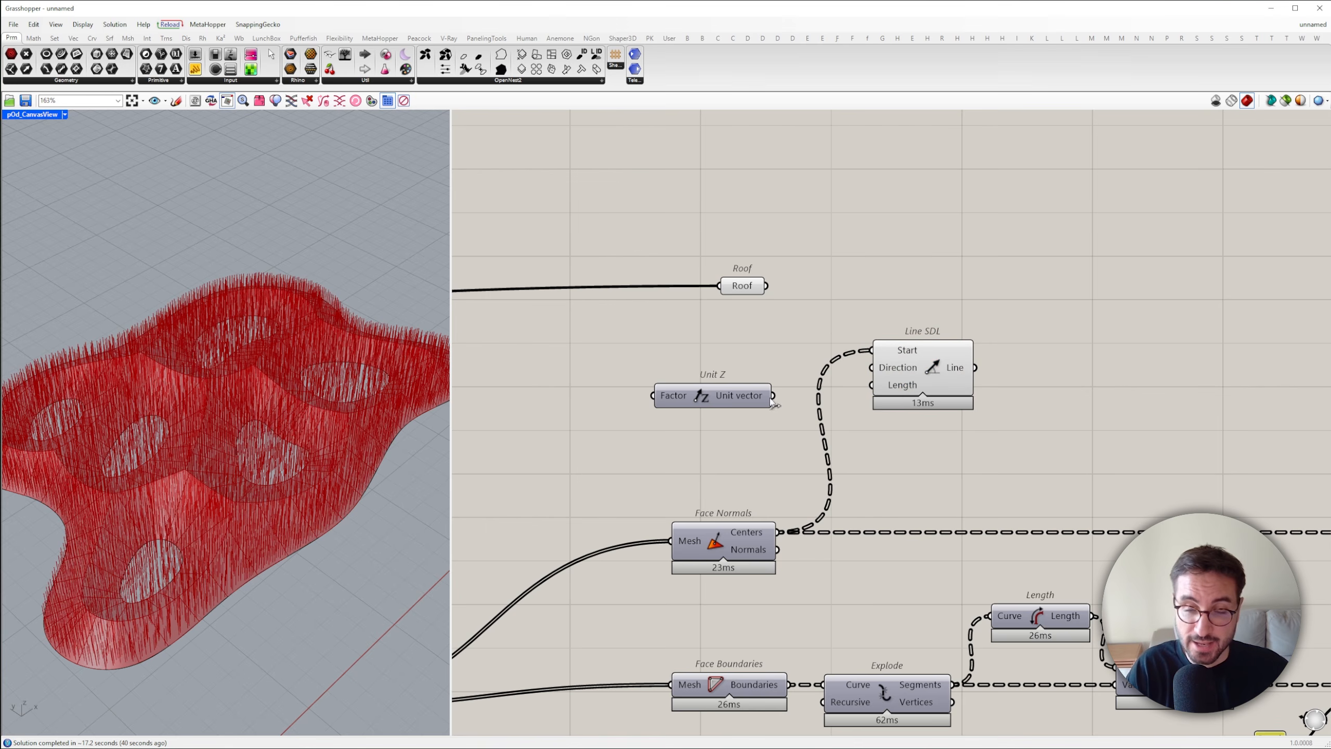
pyautogui.moveTo(718, 404); pyautogui.dragTo(718, 376)
pyautogui.doubleClick(741, 423)
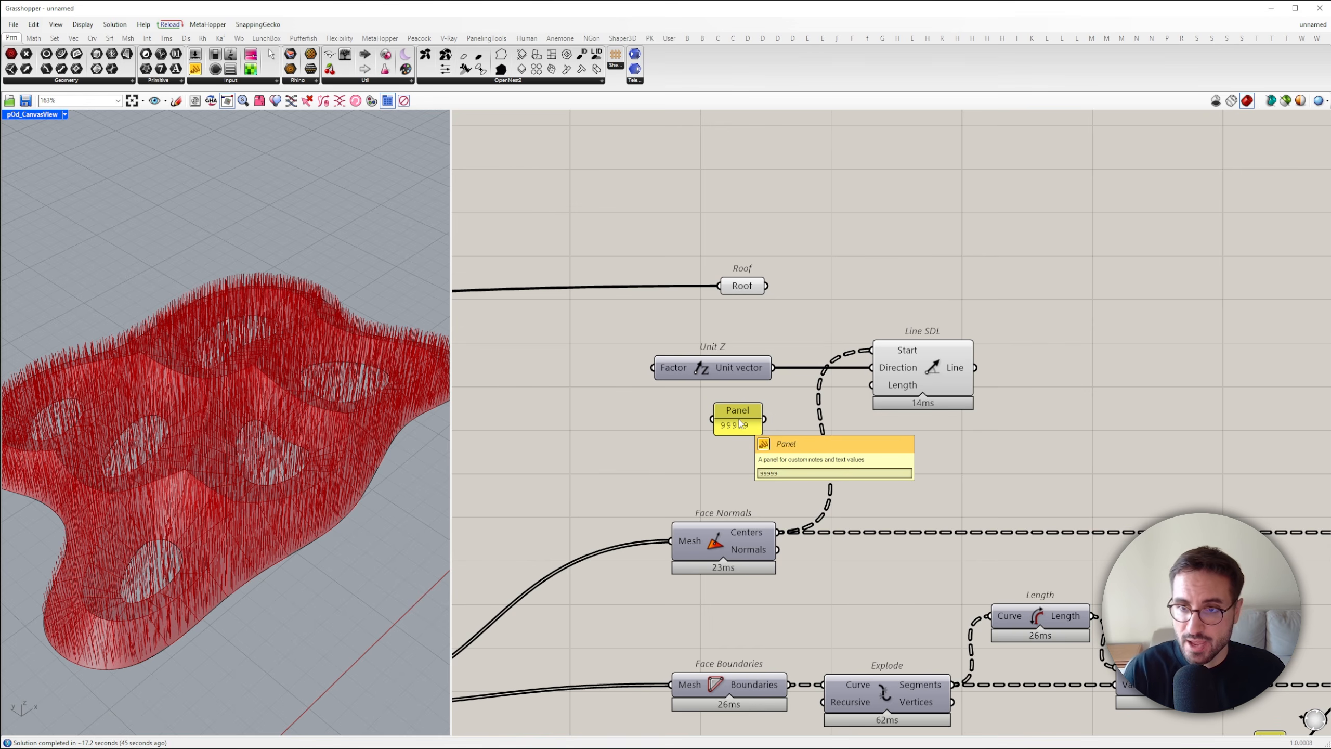
pyautogui.click(909, 380)
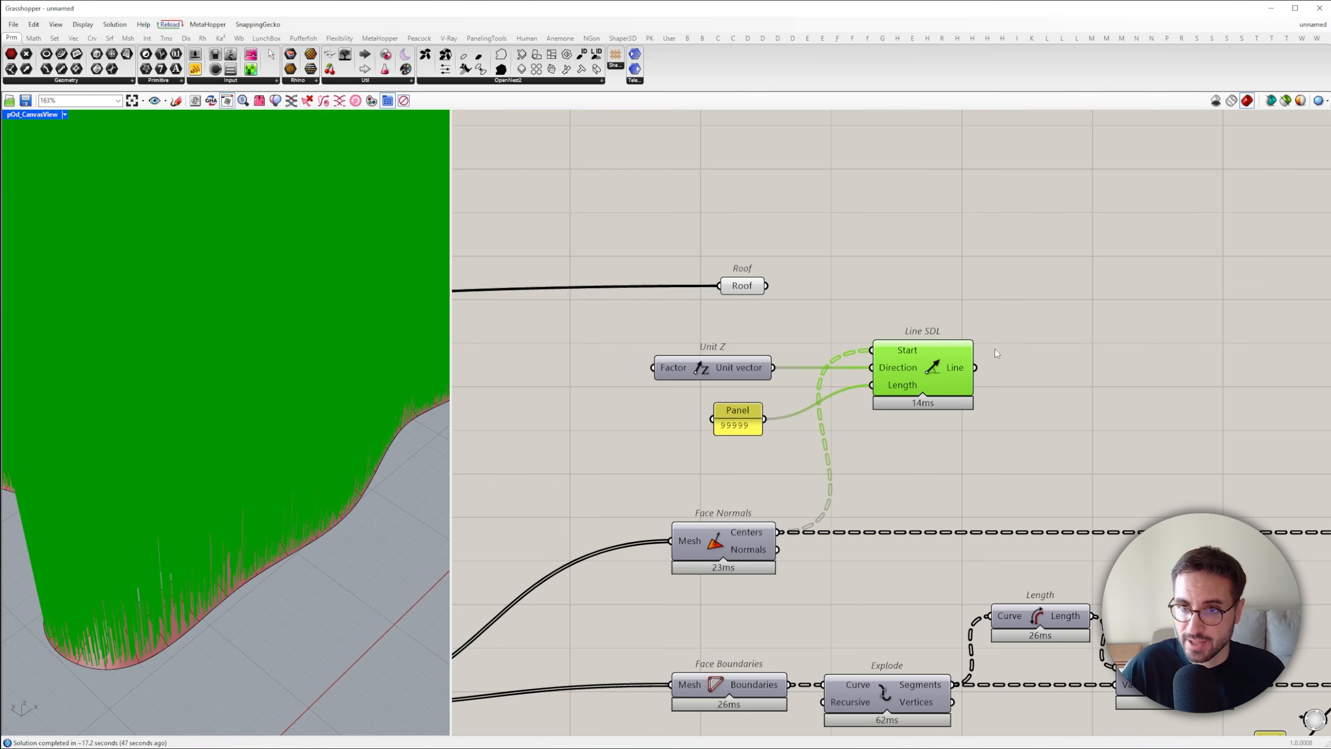
# Add a Brep | Line intersection and connect Roof to its Brep input and Line SDL to its Line input
pyautogui.doubleClick(1032, 311)
pyautogui.write('brep line')
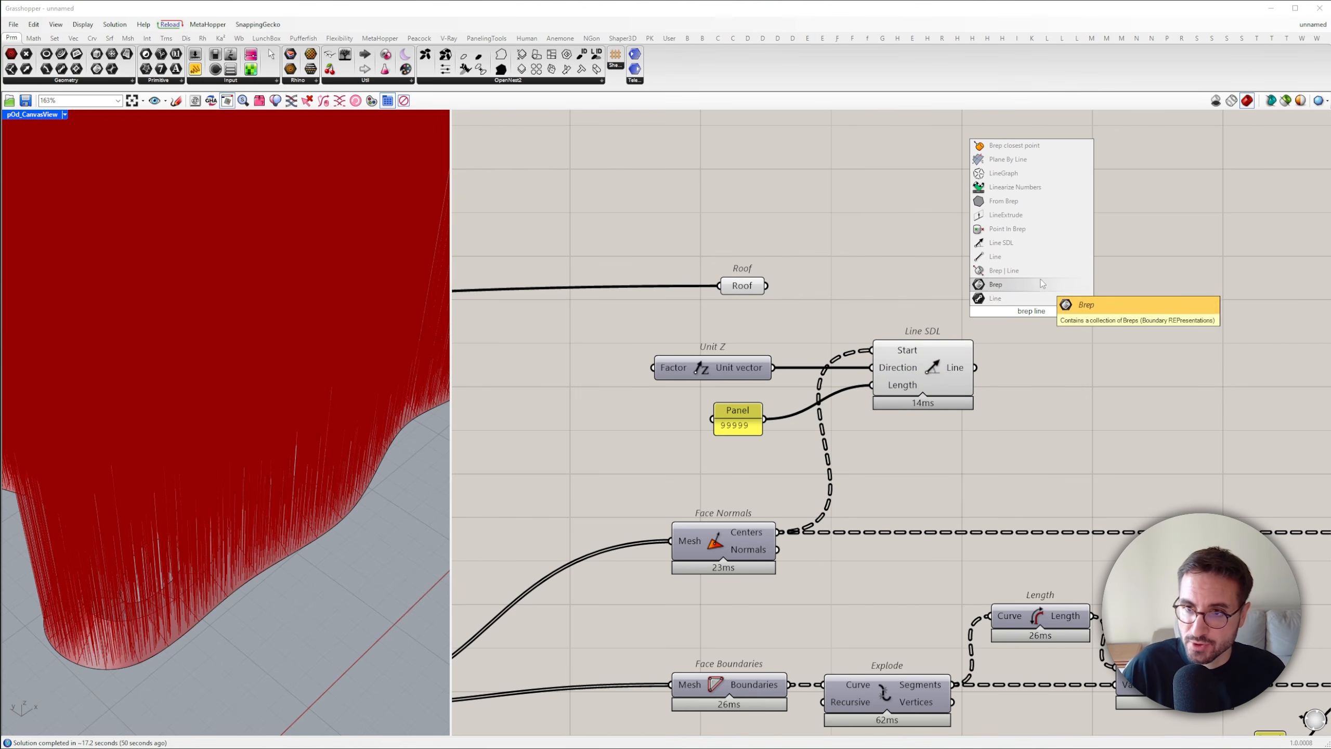
pyautogui.click(1015, 270)
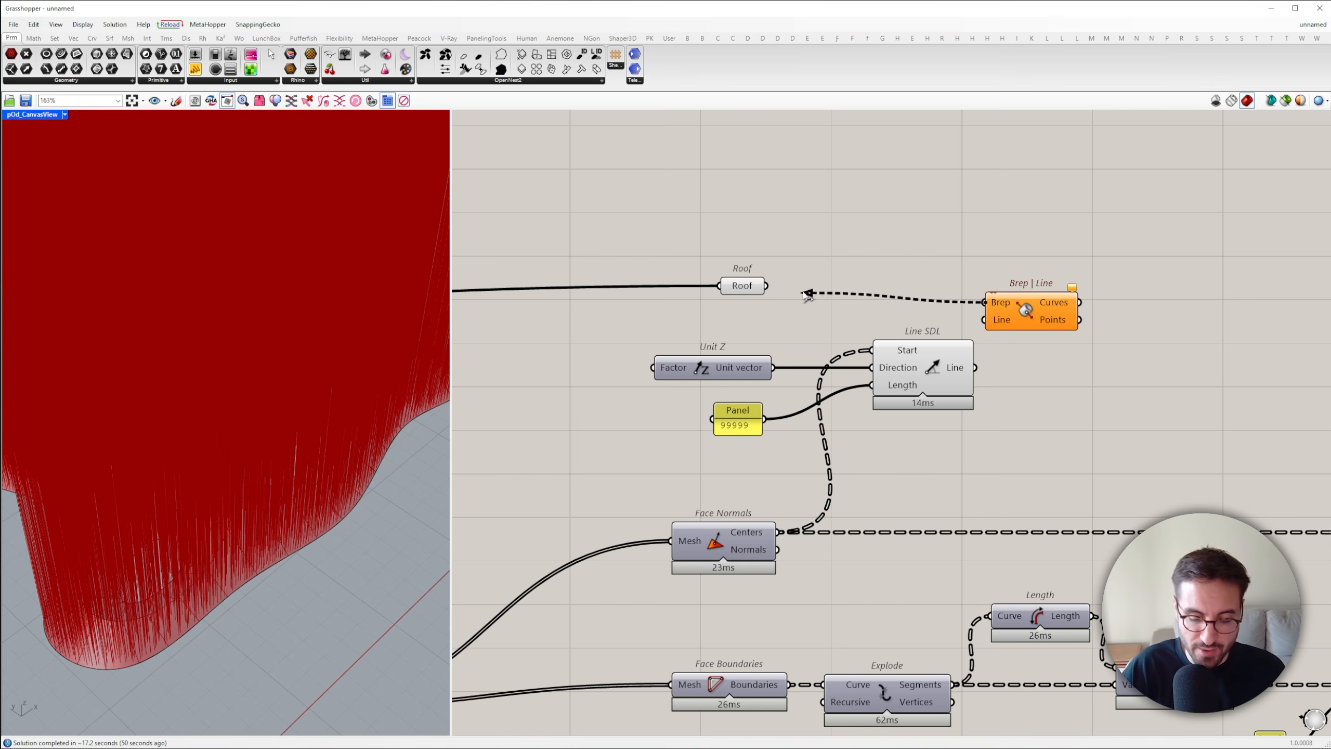
pyautogui.moveTo(1017, 313); pyautogui.dragTo(1111, 297)
pyautogui.scroll(-1, 1013, 401)
# Turn off the preview of Roof and Line SDL
pyautogui.moveTo(1013, 425); pyautogui.dragTo(760, 296)
pyautogui.hotkey('ctrl', 'q')
pyautogui.moveTo(1151, 301); pyautogui.dragTo(1144, 301, button='right')
# Add a Brep Closest Point and connect Brep | Line's Points to its Point input and Roof to its Brep input
pyautogui.doubleClick(955, 344)
pyautogui.write('B')
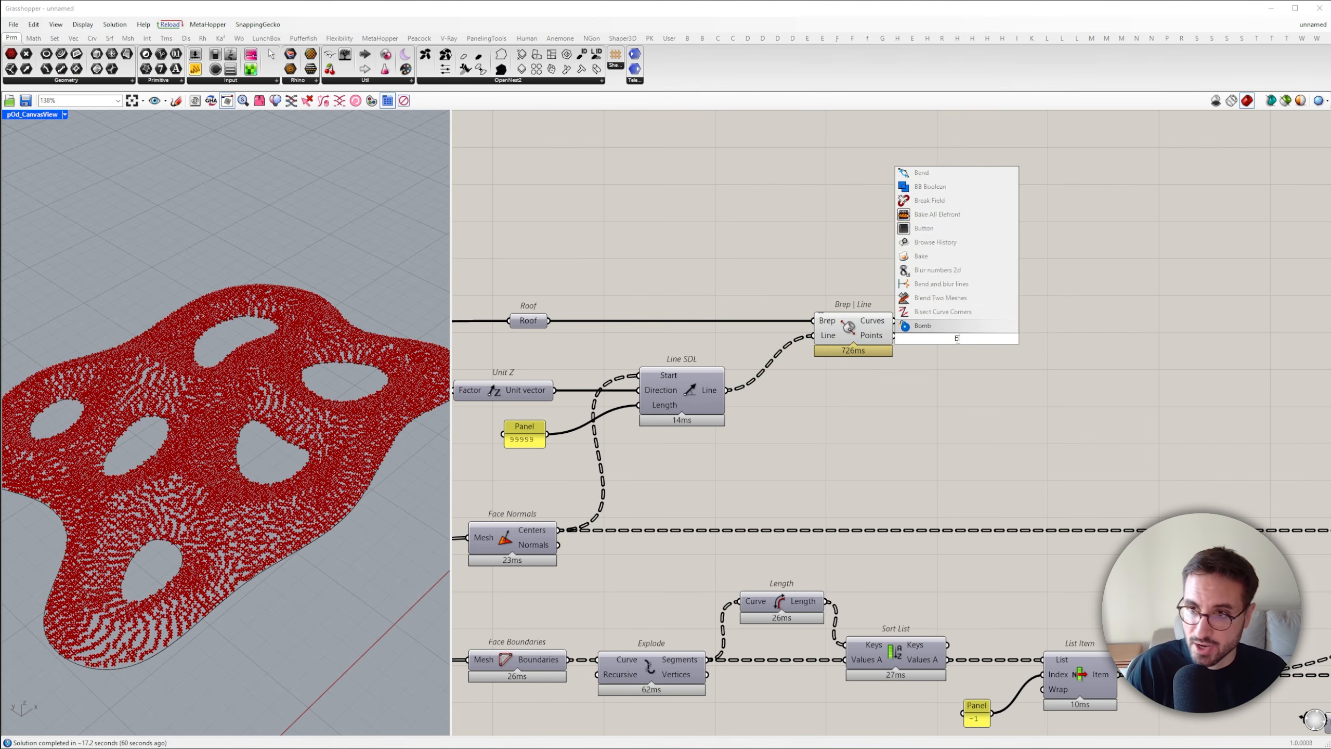
pyautogui.write('rep')
pyautogui.click(959, 243)
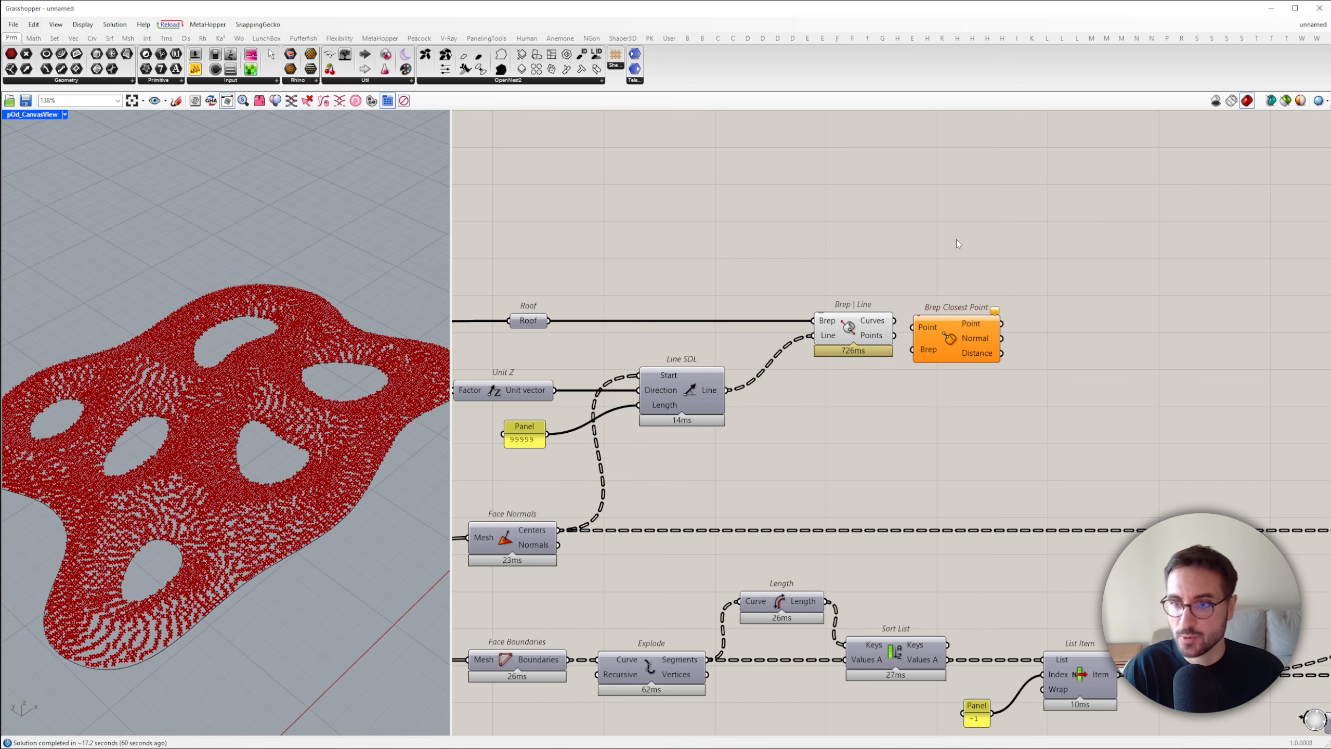
pyautogui.moveTo(862, 340); pyautogui.dragTo(868, 385)
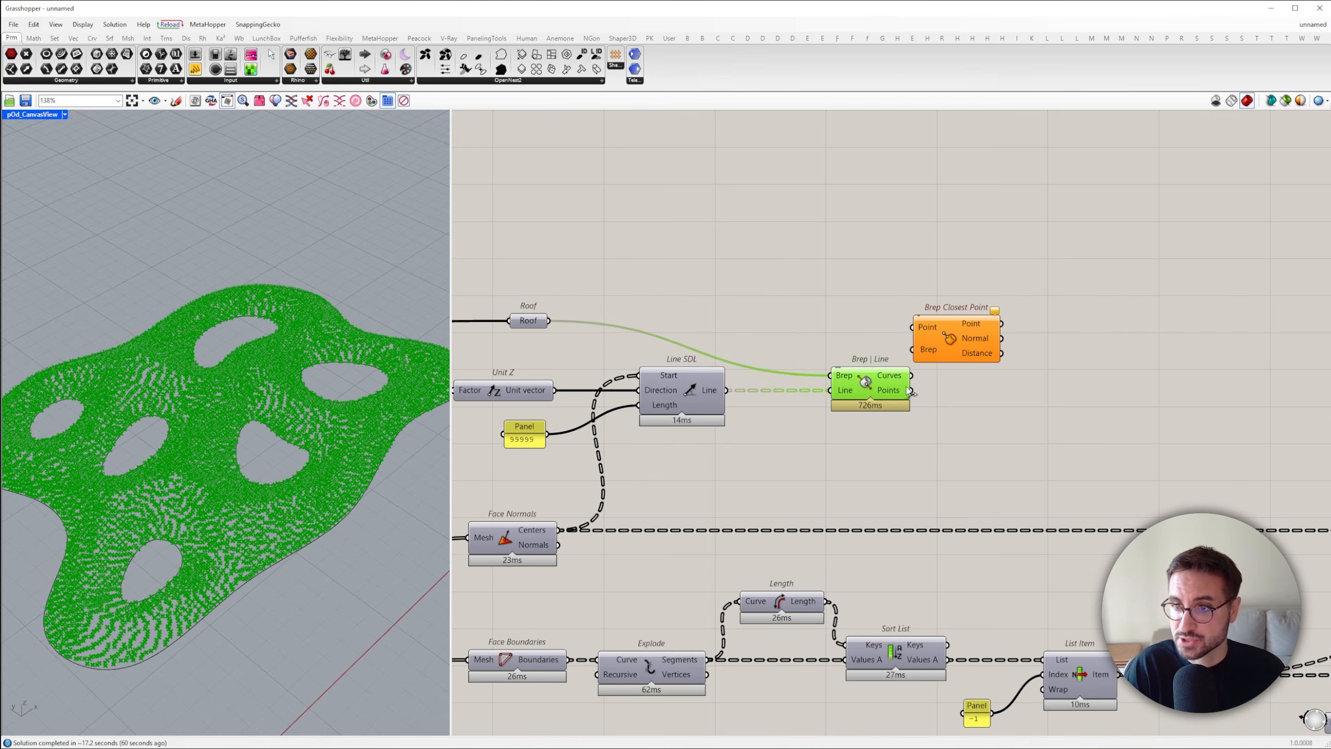
pyautogui.moveTo(917, 325); pyautogui.dragTo(991, 313)
pyautogui.moveTo(1093, 346); pyautogui.dragTo(855, 336, button='right')
# Add a Plane Normal using Brep Closest Point's Point as Origin and Normal as Z-Axis, aligned level with that component
pyautogui.click(855, 335)
pyautogui.write('normal')
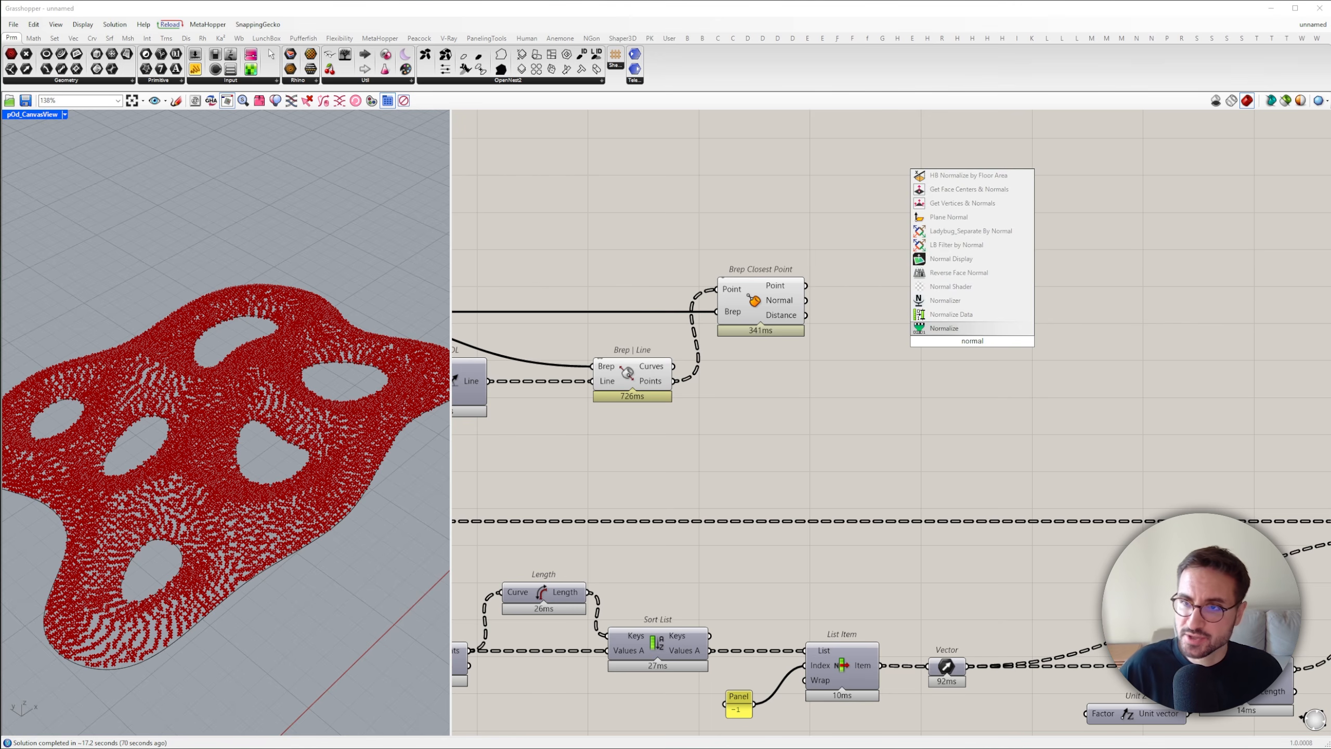
pyautogui.click(962, 219)
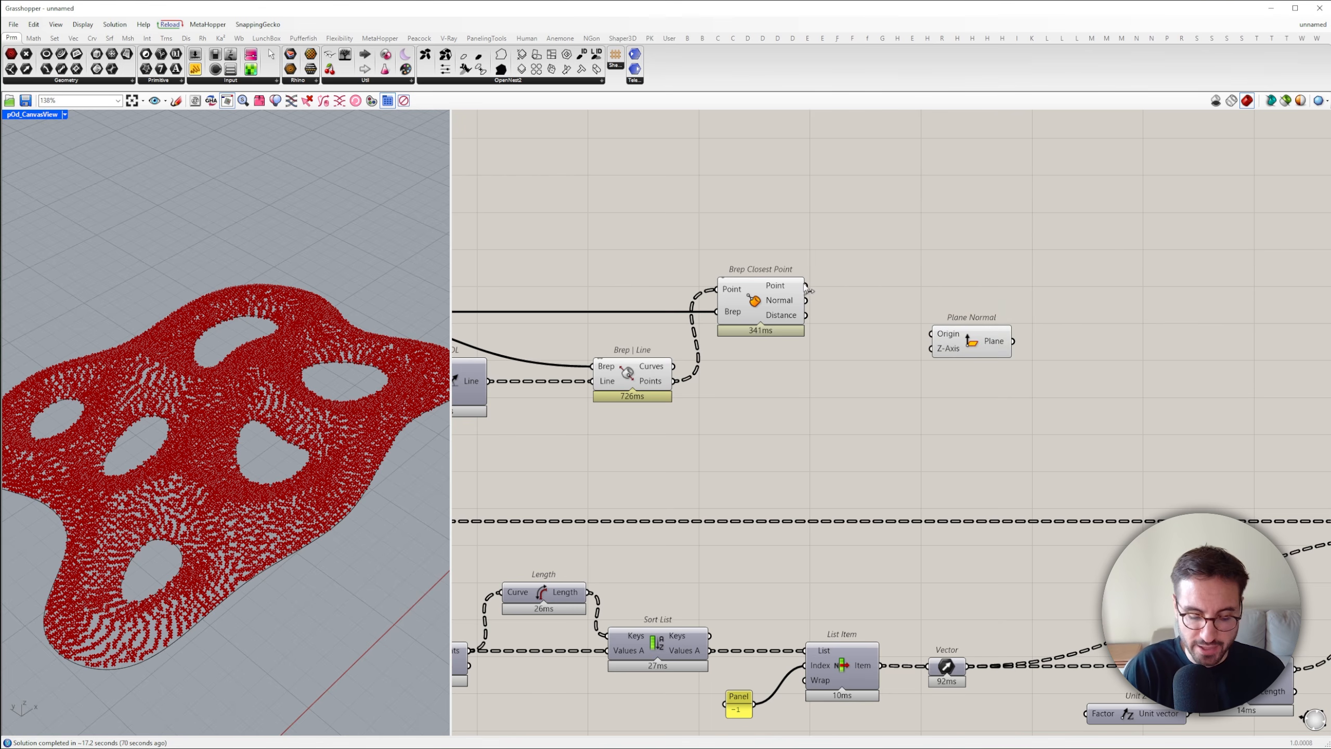
pyautogui.moveTo(810, 303); pyautogui.dragTo(809, 302)
pyautogui.moveTo(968, 342); pyautogui.dragTo(1148, 294)
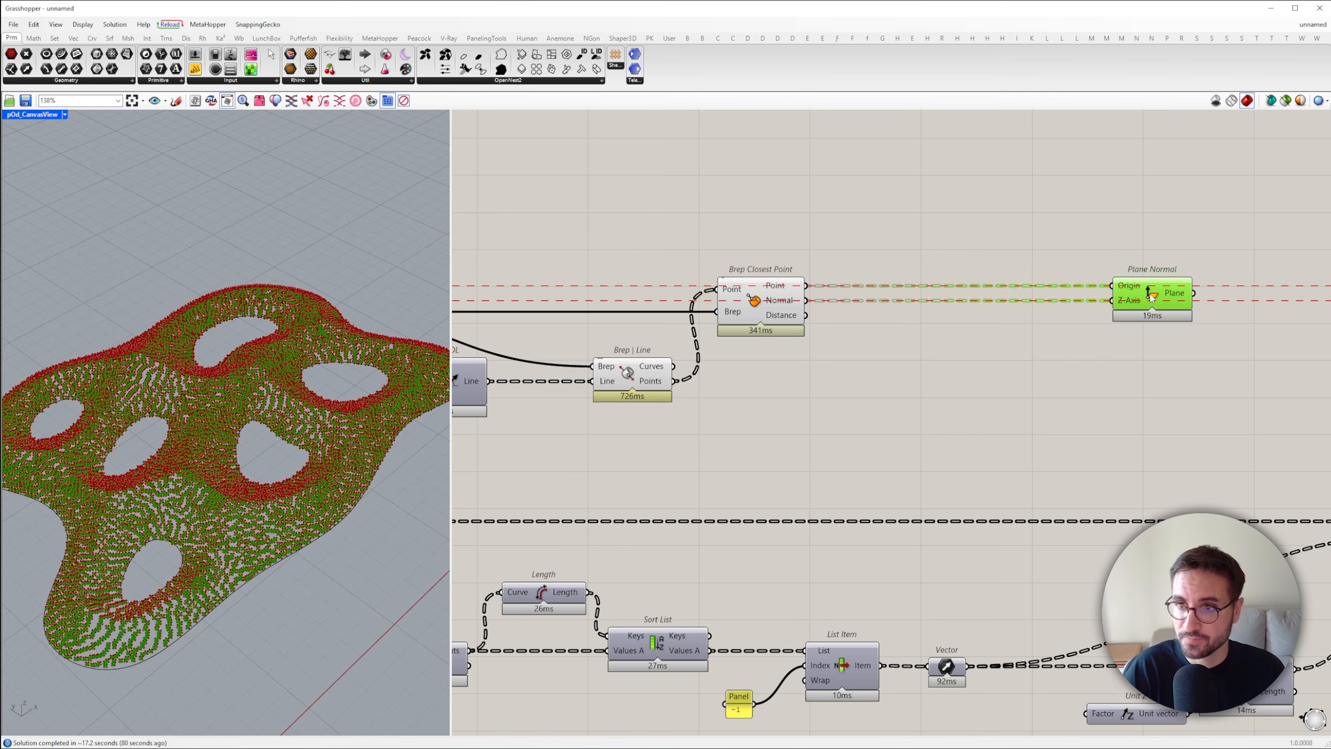
# Add an Align Plane fed by Plane Normal with Vector as Direction, and set Orient's Target to its plane and Source to Construct Plane
pyautogui.doubleClick(1040, 362)
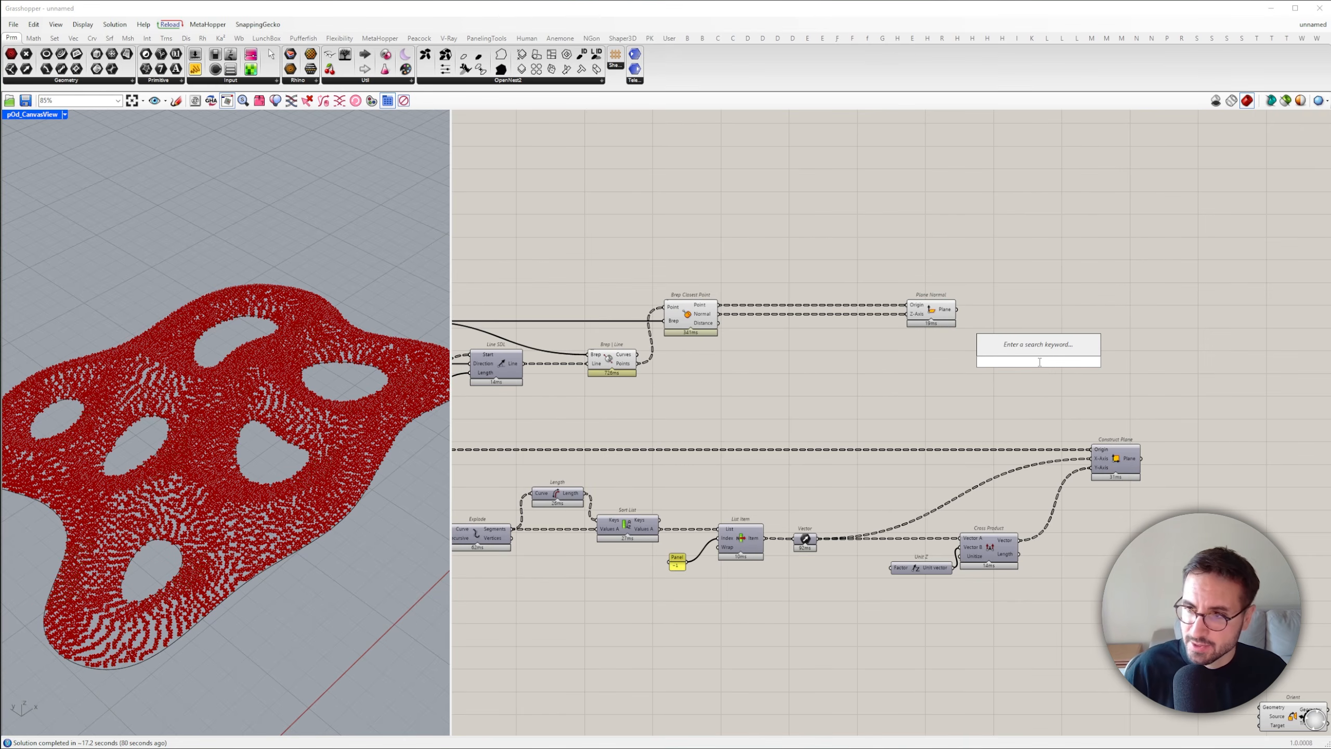
pyautogui.write('align')
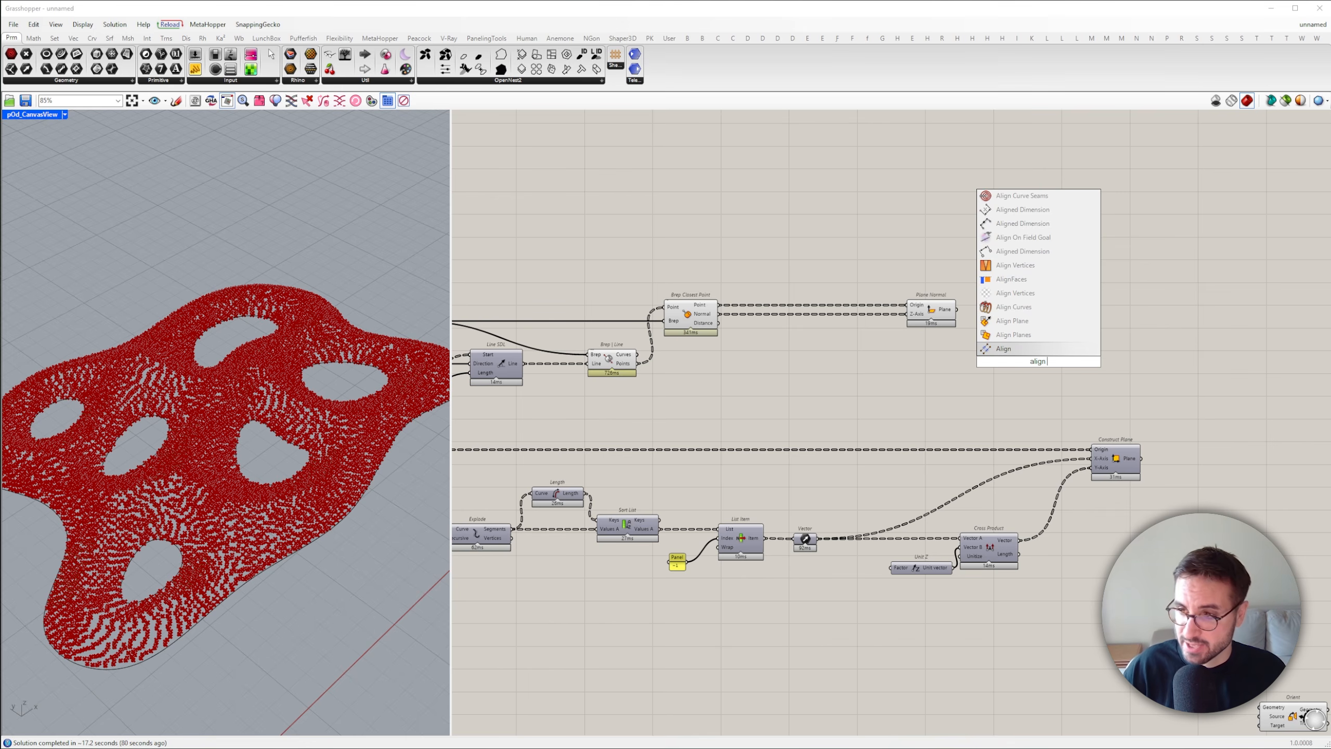
pyautogui.click(1029, 321)
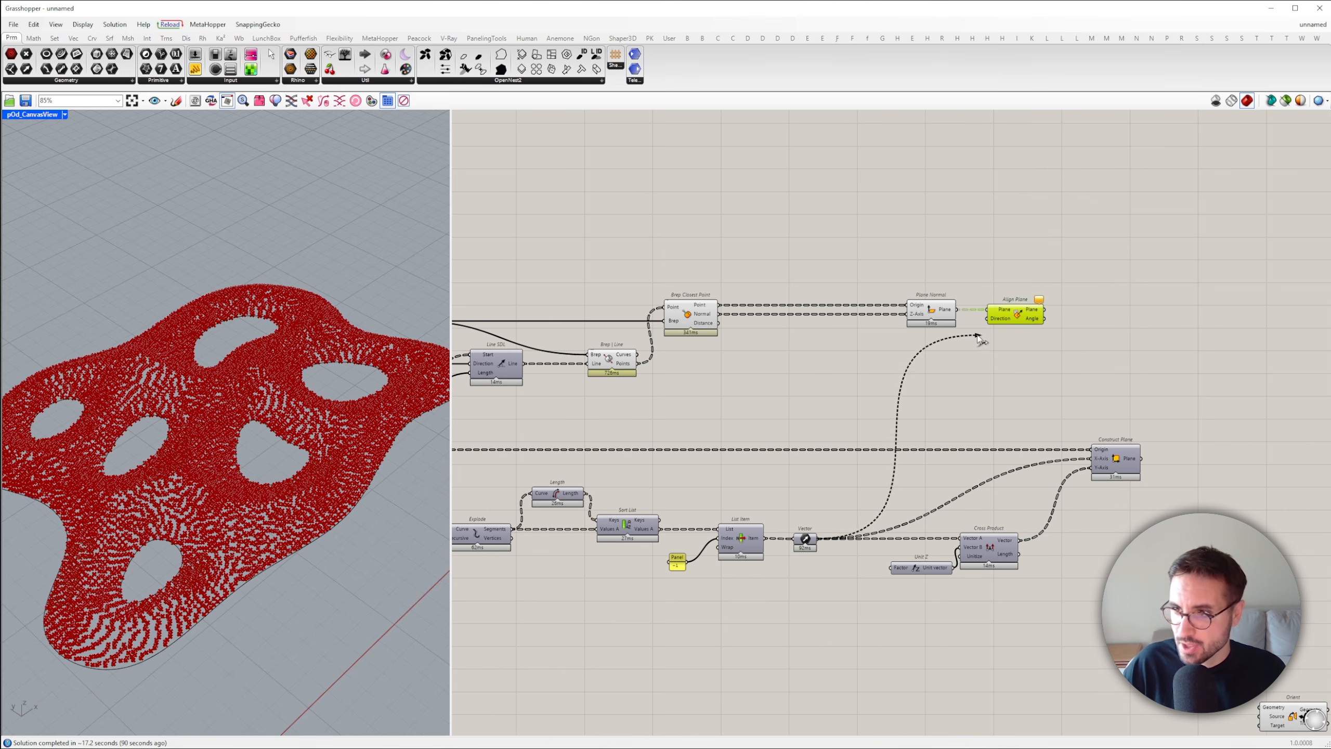
pyautogui.moveTo(978, 338); pyautogui.dragTo(999, 319)
pyautogui.moveTo(1028, 382); pyautogui.dragTo(851, 309, button='right')
pyautogui.click(1071, 345)
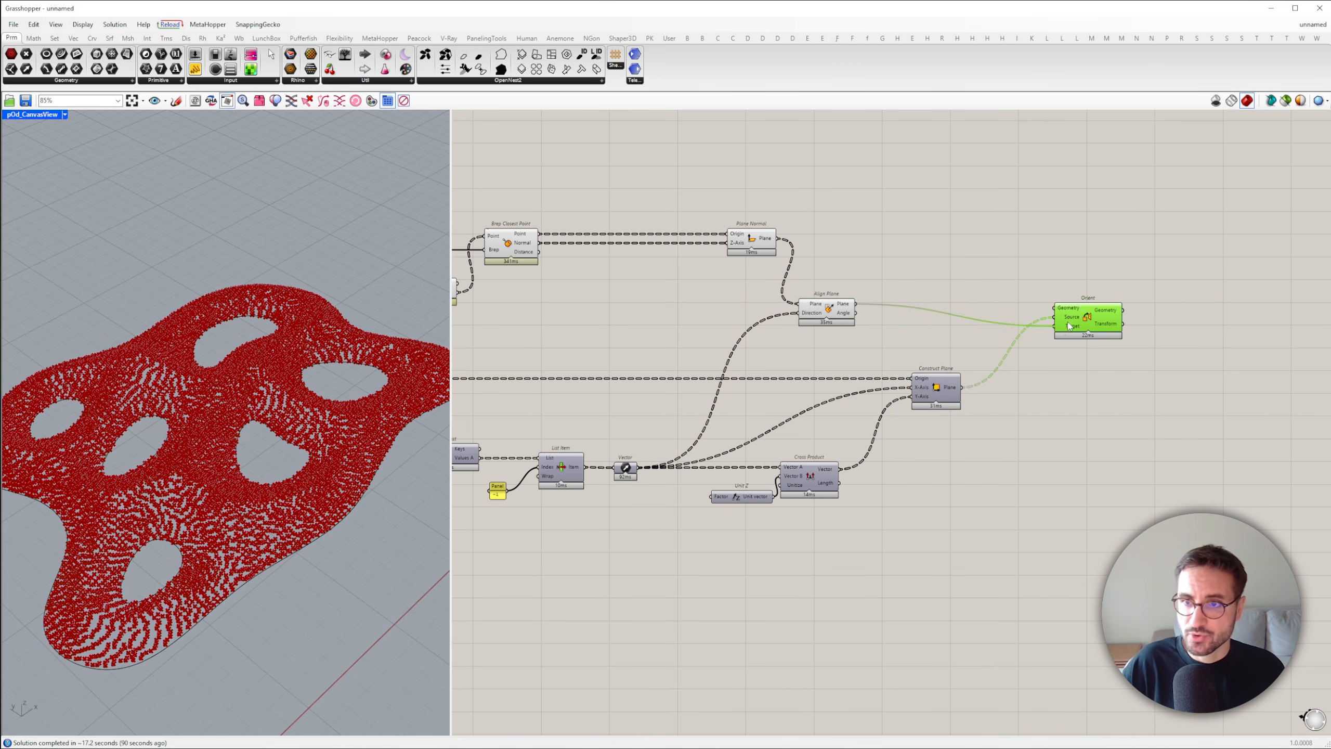
# Add a Graft Tree and route the packed meshes from the Result output through it into Orient's Geometry input
pyautogui.moveTo(812, 328); pyautogui.dragTo(1160, 336, button='right')
pyautogui.moveTo(724, 371); pyautogui.dragTo(860, 345, button='right')
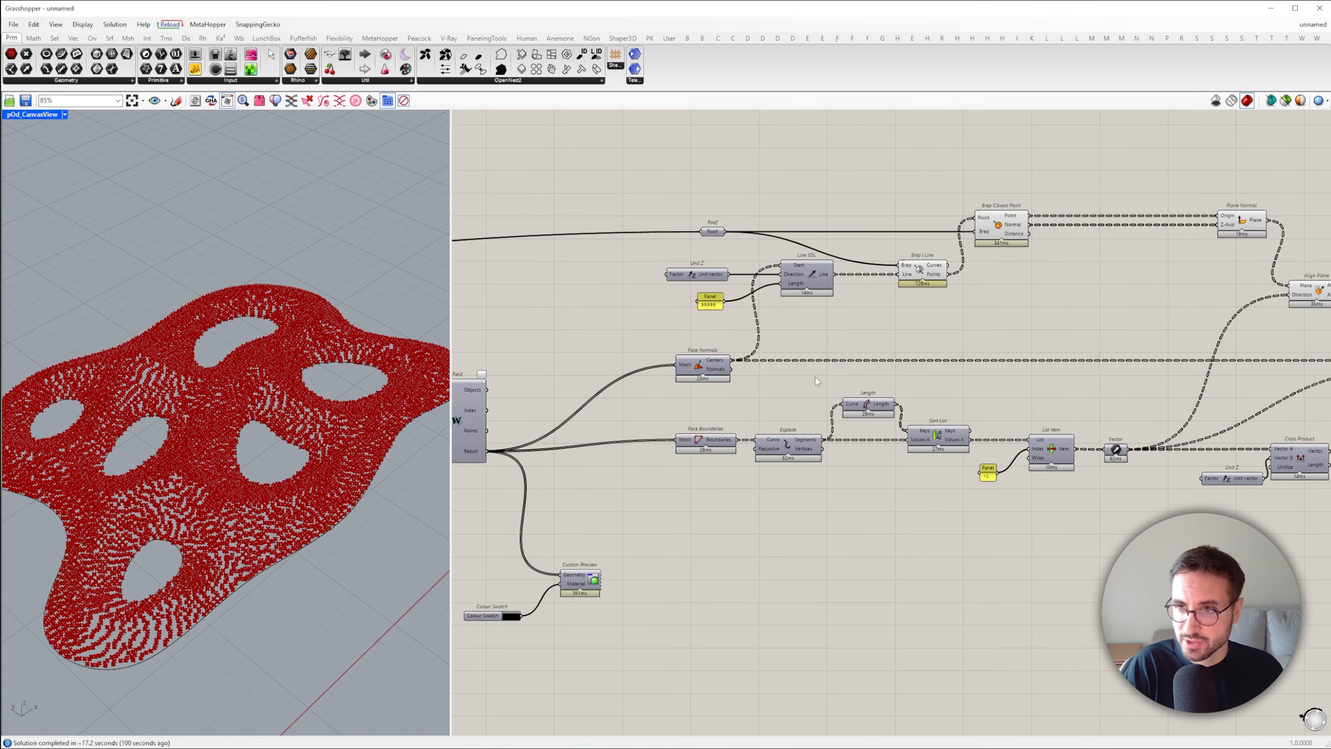
pyautogui.scroll(-1, 784, 423)
pyautogui.click(721, 501)
pyautogui.doubleClick(722, 504)
pyautogui.write('graf')
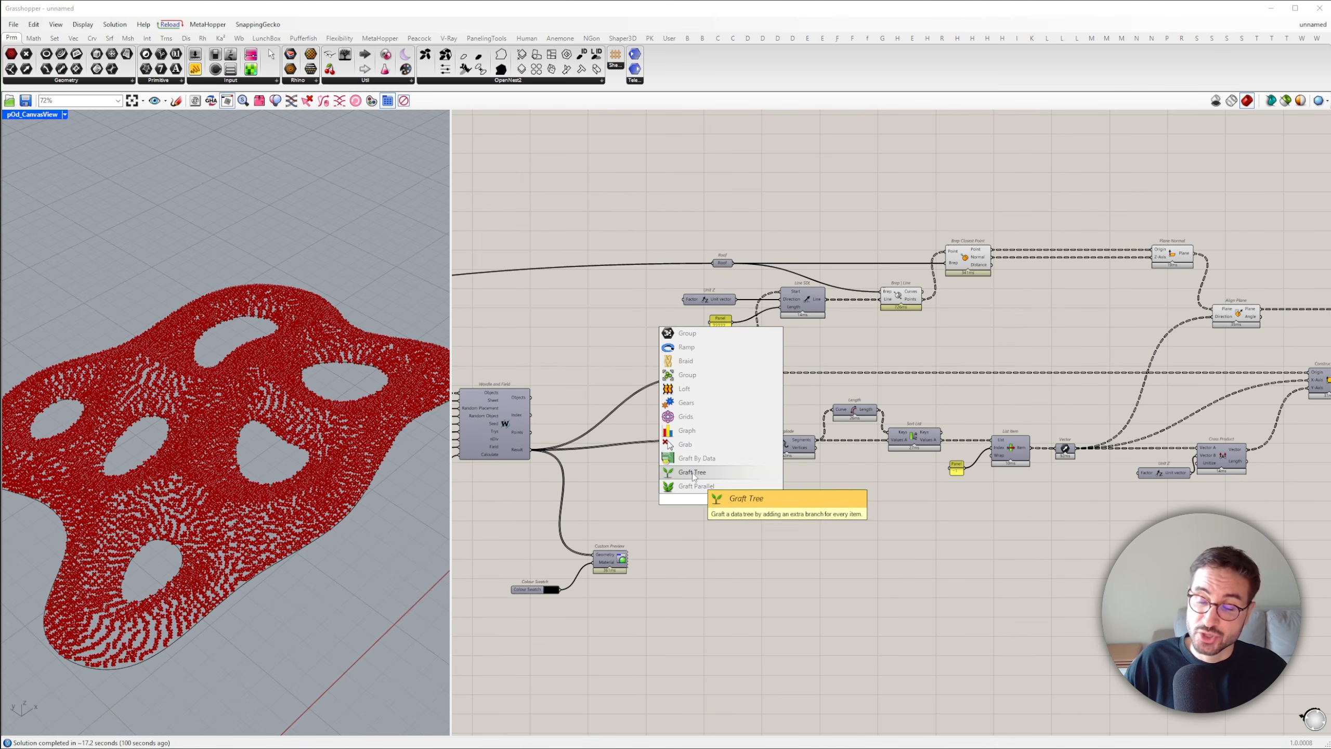
pyautogui.press('Return')
pyautogui.moveTo(716, 499); pyautogui.dragTo(911, 414)
pyautogui.scroll(-9, 817, 495)
pyautogui.scroll(12, 900, 461)
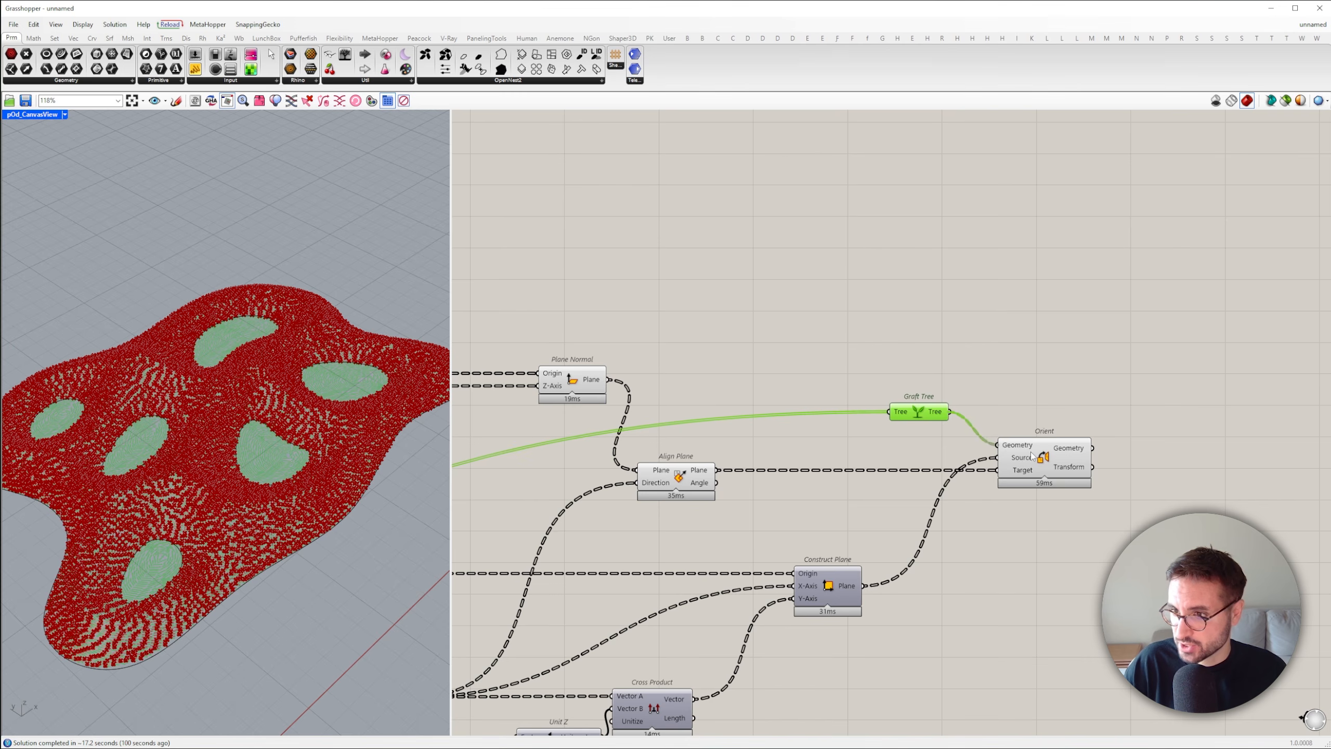
# Flatten Orient's Geometry output and connect it to a new Mesh Join component
pyautogui.scroll(-6, 961, 556)
pyautogui.moveTo(961, 556); pyautogui.dragTo(751, 408)
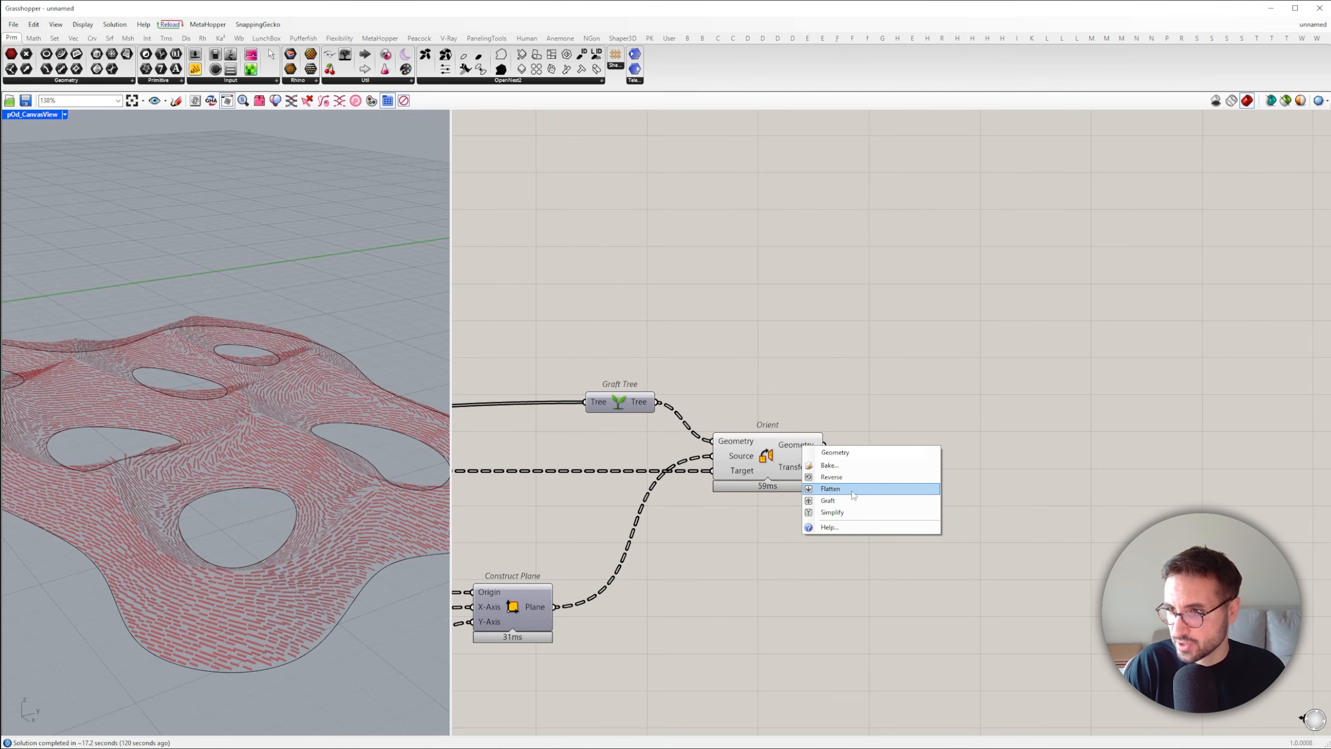
pyautogui.click(852, 489)
pyautogui.write('m j')
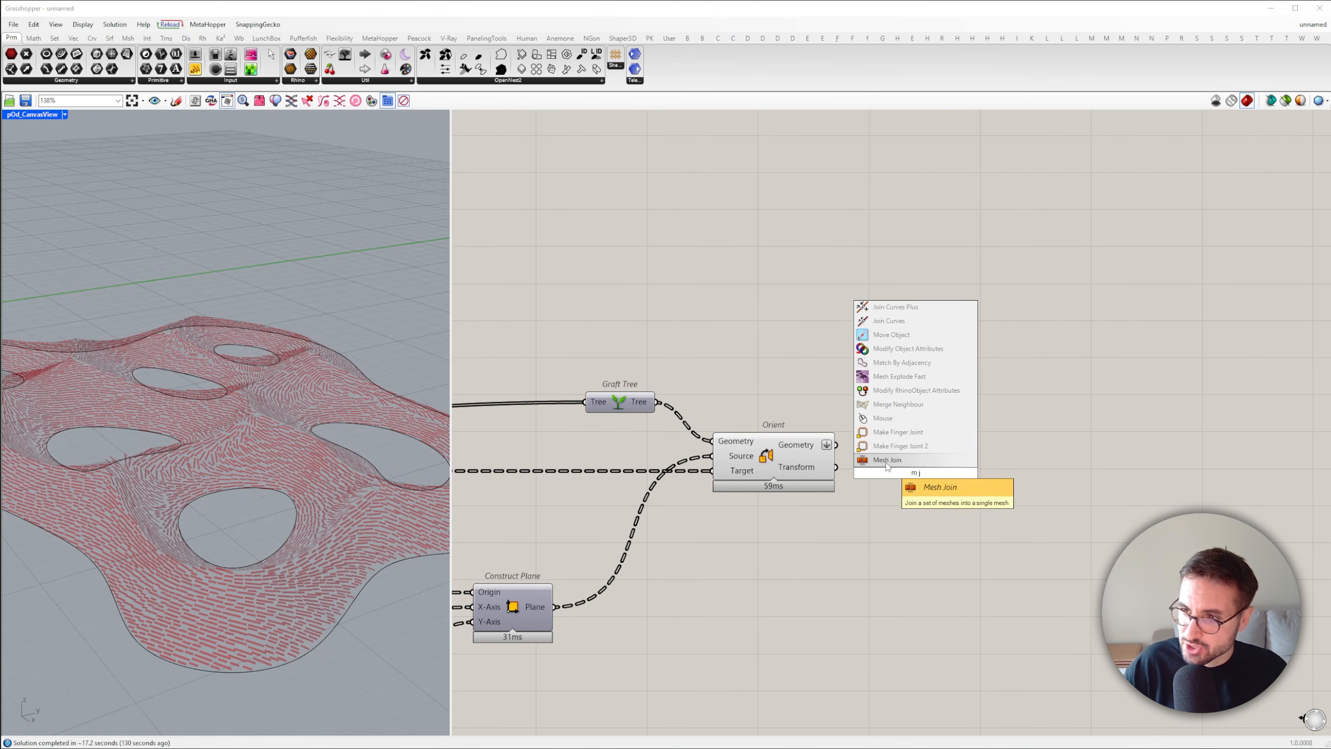
pyautogui.click(886, 465)
pyautogui.moveTo(871, 473); pyautogui.dragTo(836, 445)
pyautogui.click(891, 473)
# Add a Custom Preview component beside Mesh Join
pyautogui.doubleClick(1109, 431)
pyautogui.write('custom pre')
pyautogui.click(1107, 418)
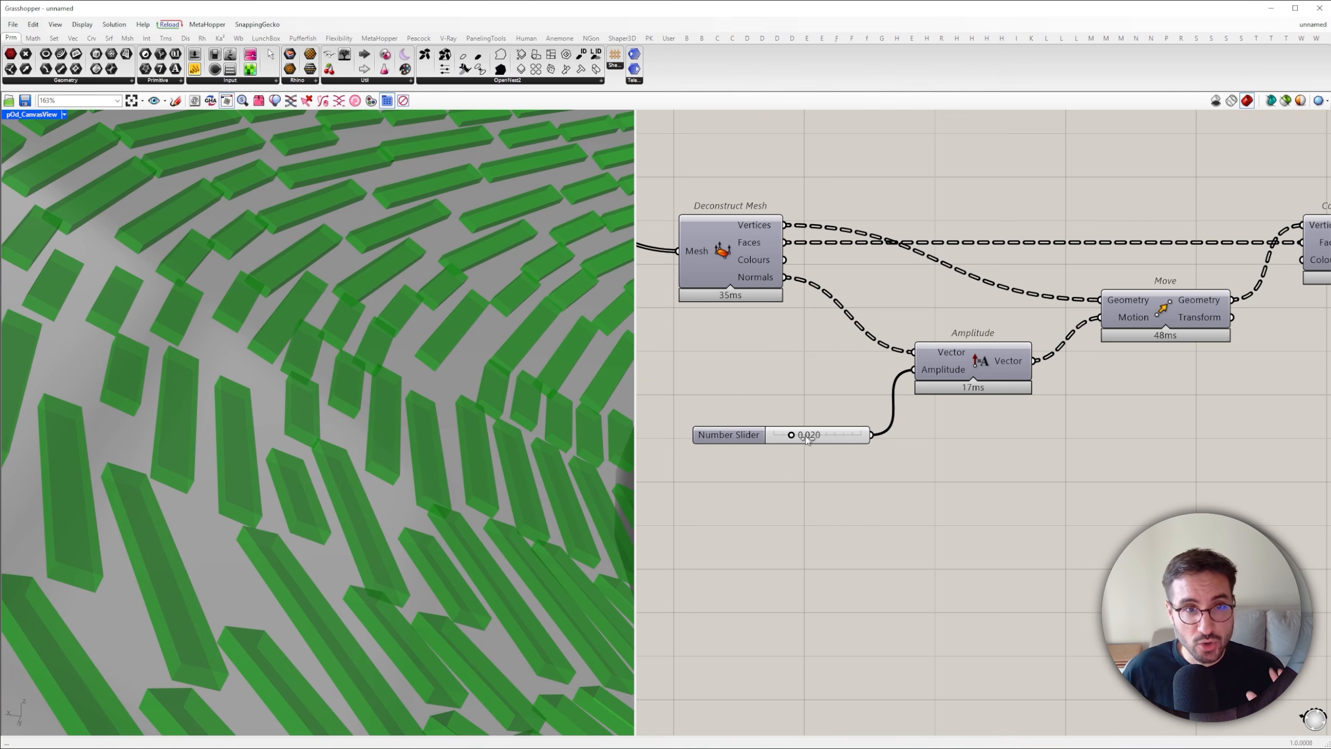
pyautogui.moveTo(807, 441)
pyautogui.mouseDown()
pyautogui.moveTo(834, 439)
pyautogui.moveTo(782, 442)
pyautogui.mouseUp()
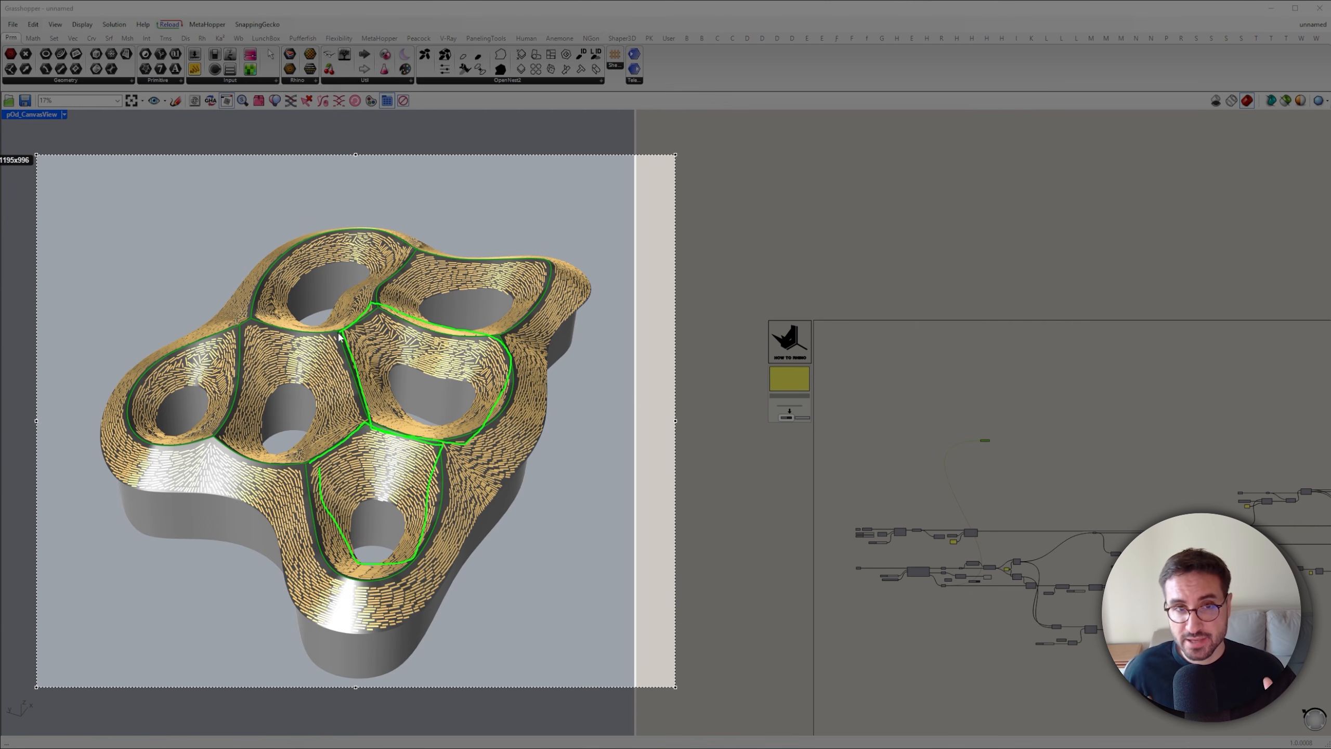